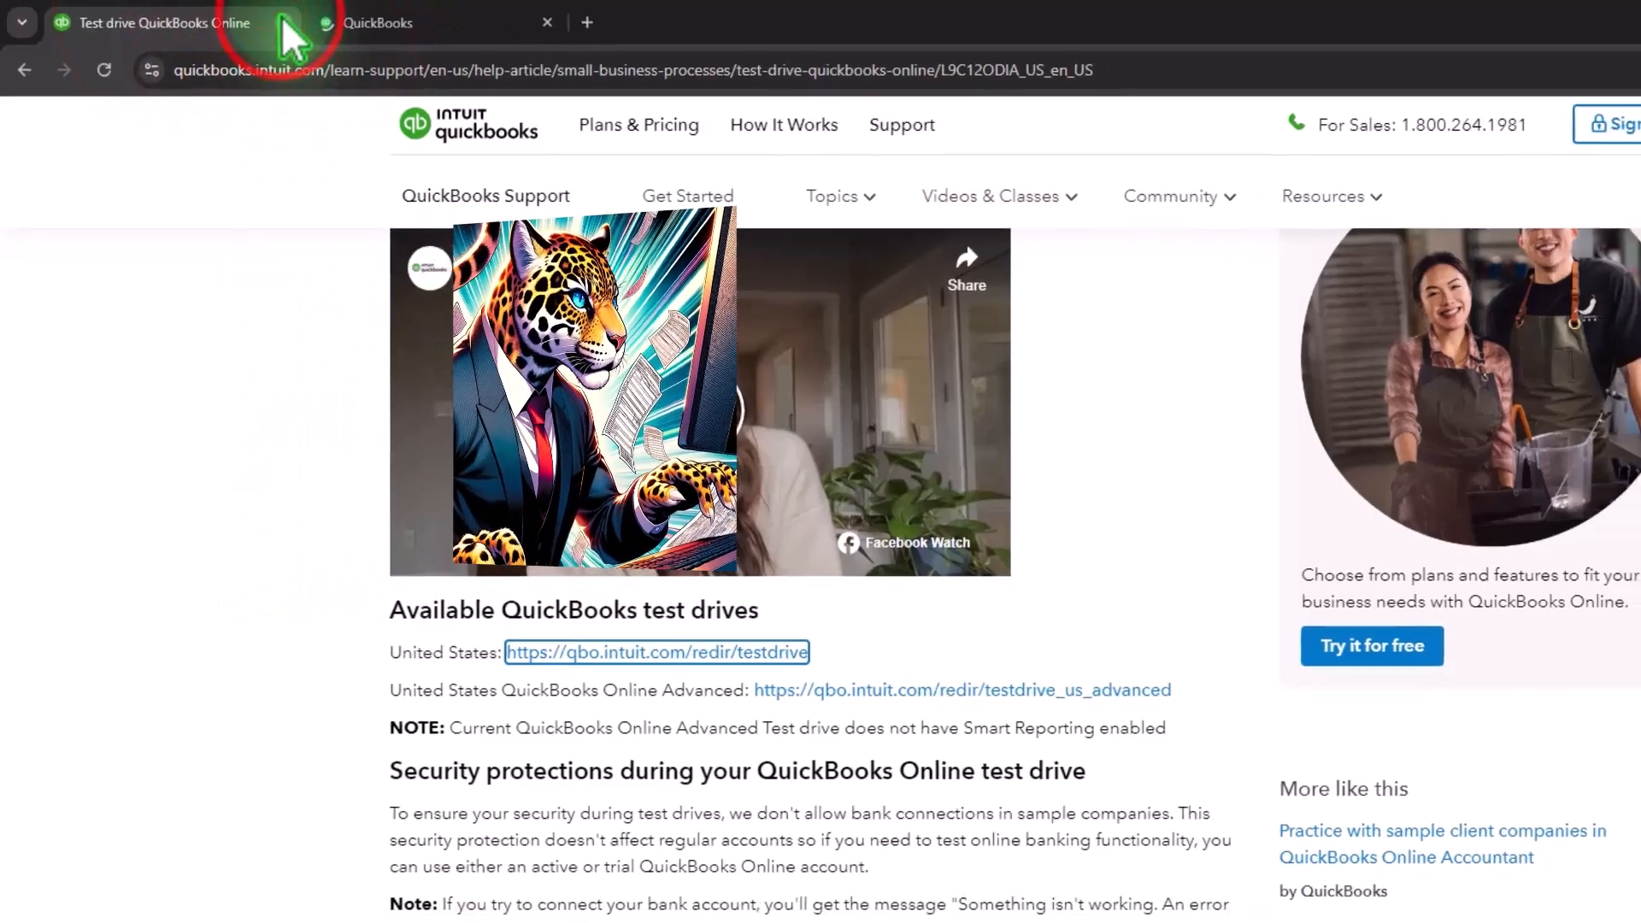
- Close the test drive help tab and open the Reports page of the sample company
{"action": "left_click", "coordinate": [293, 23]}
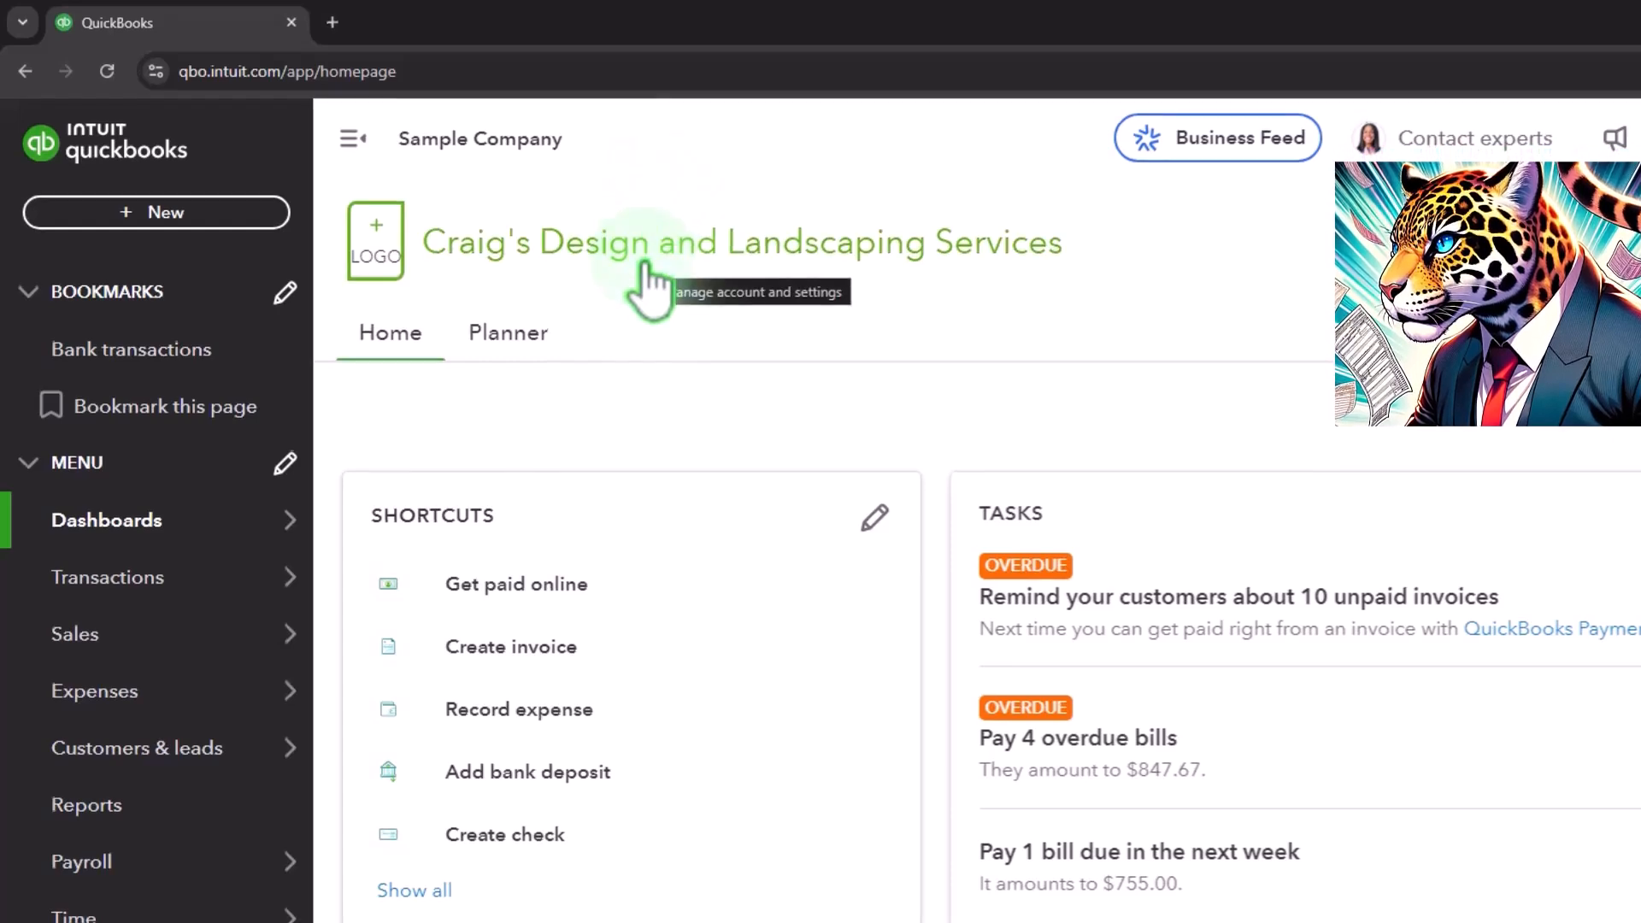
{"action": "left_click", "coordinate": [155, 799]}
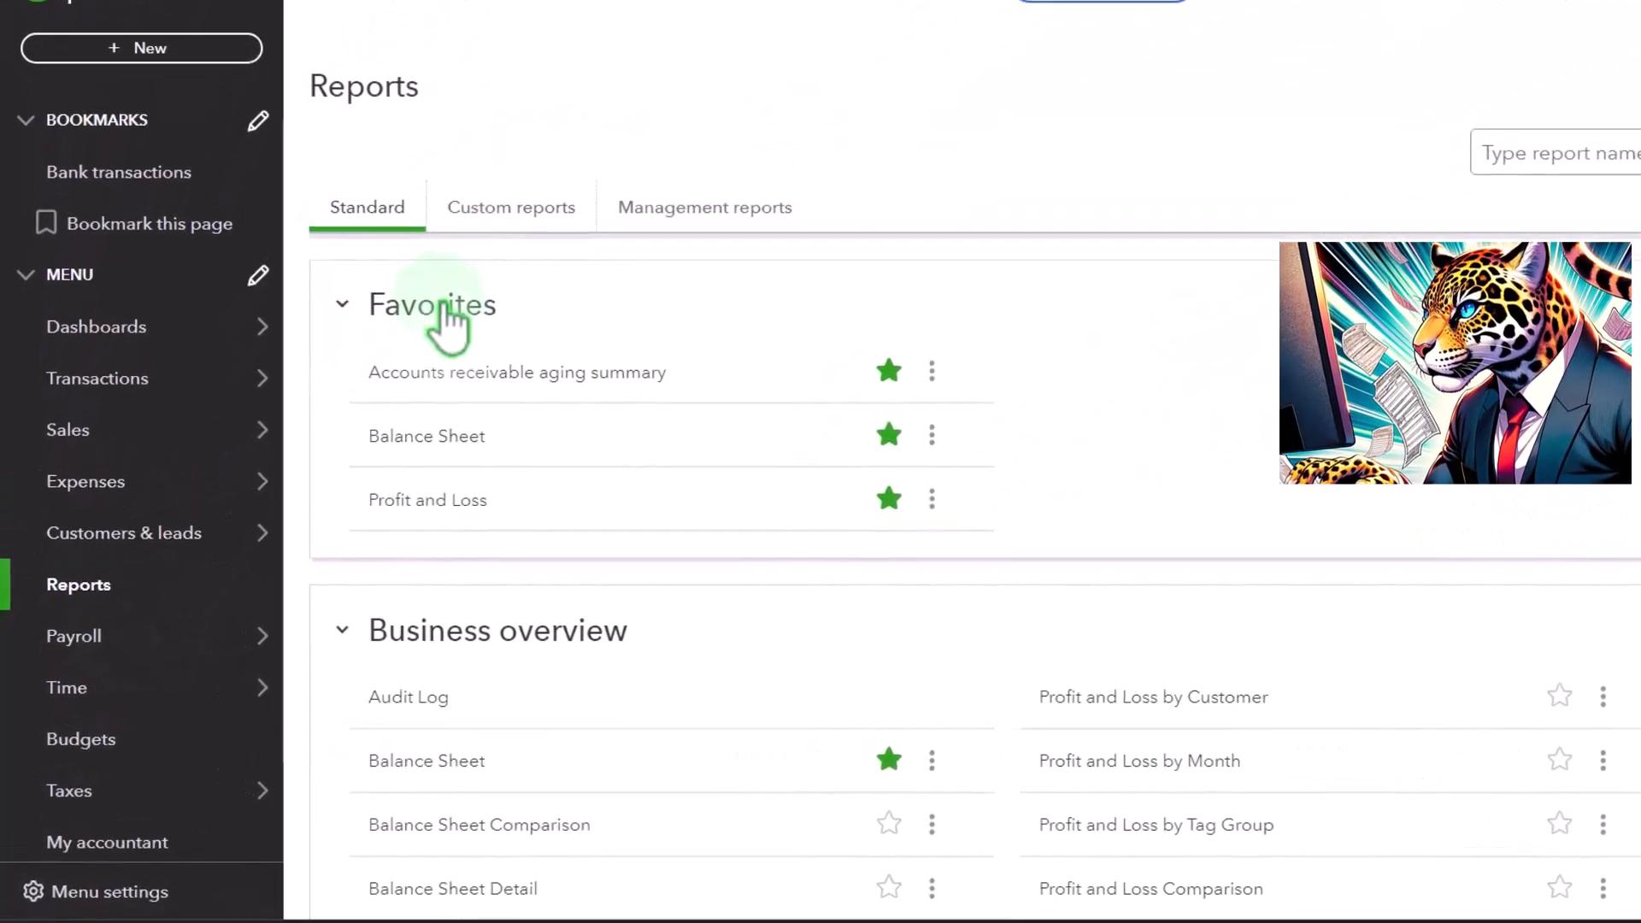
- Open the favourite Balance Sheet and Profit and Loss reports each in a new browser tab
{"action": "left_click", "coordinate": [436, 441]}
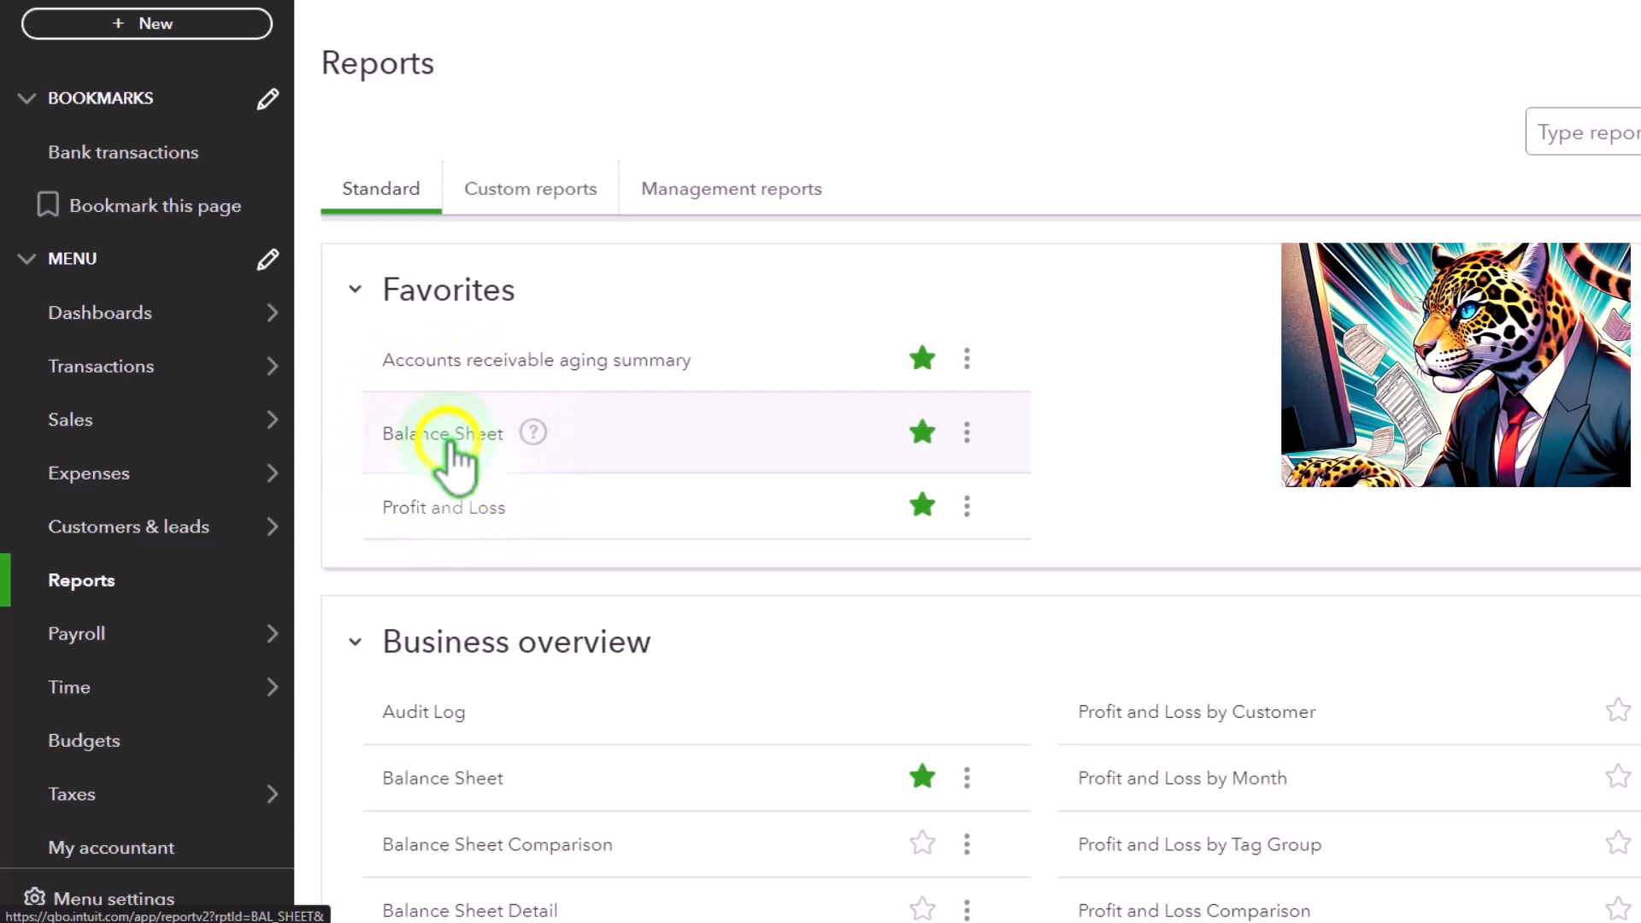
{"action": "right_click", "coordinate": [453, 441]}
{"action": "left_click", "coordinate": [547, 469]}
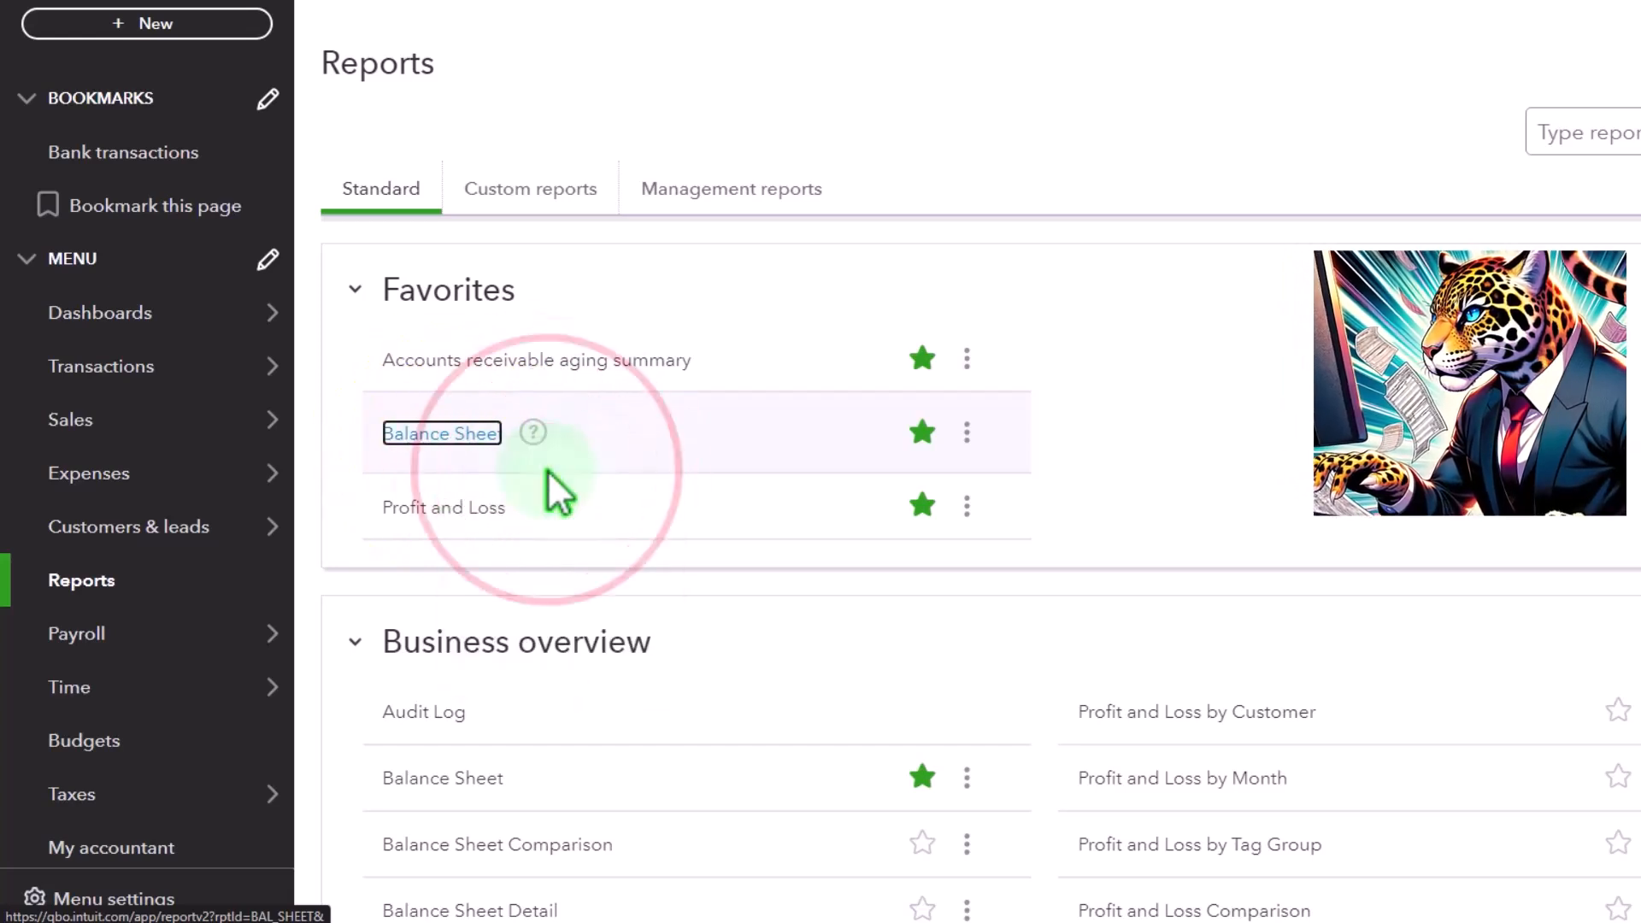
{"action": "left_click", "coordinate": [469, 509]}
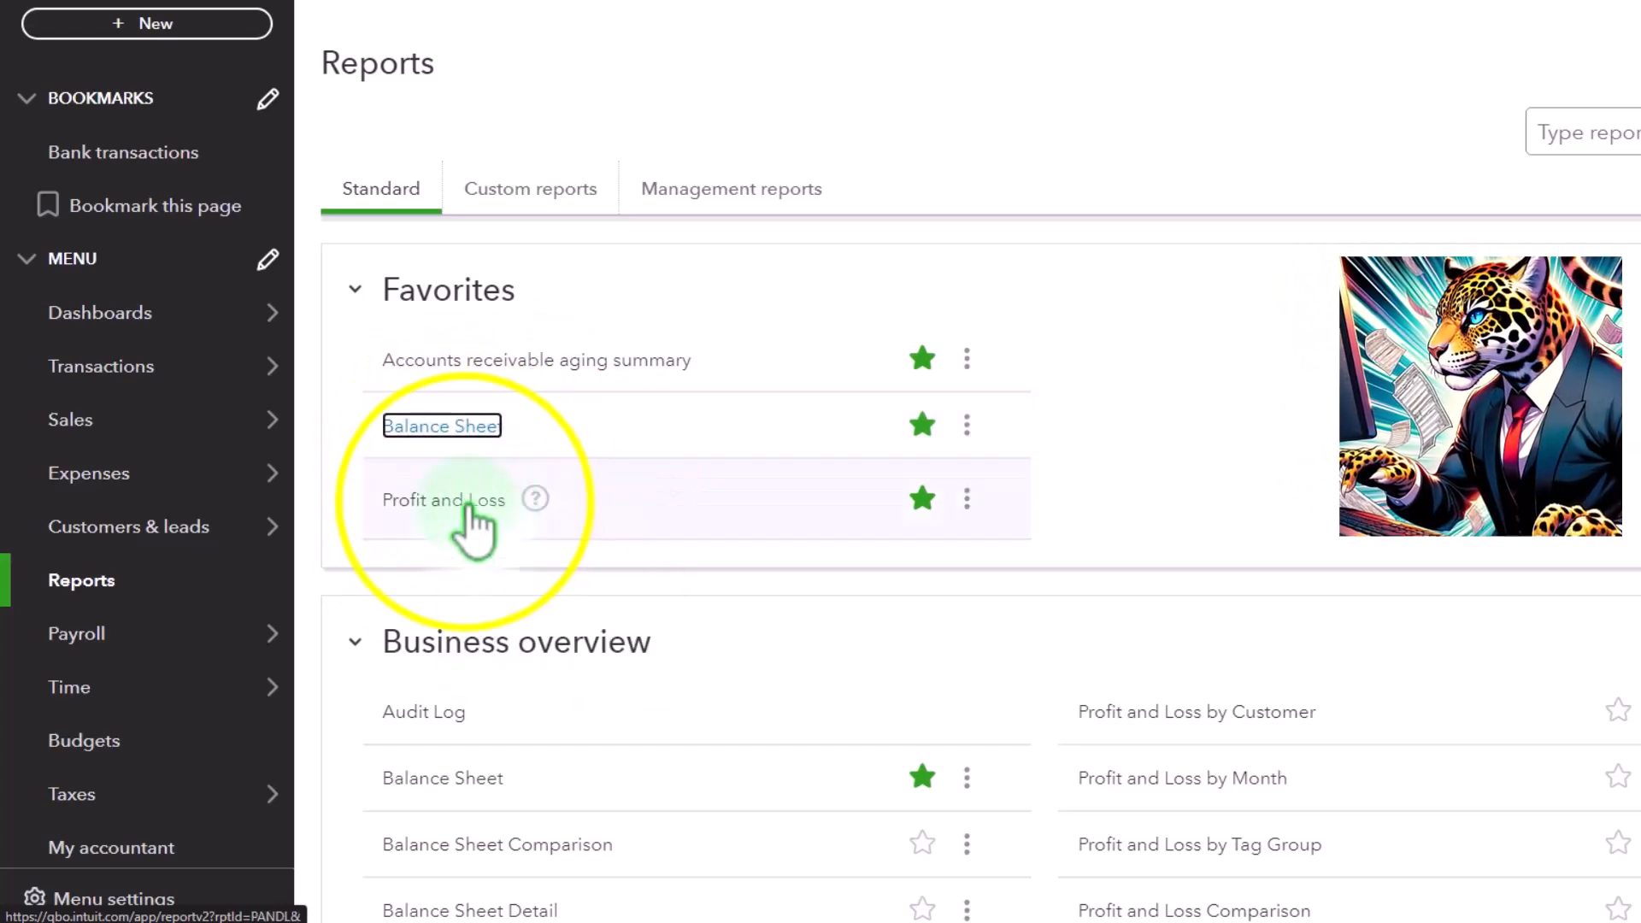
{"action": "right_click", "coordinate": [469, 508]}
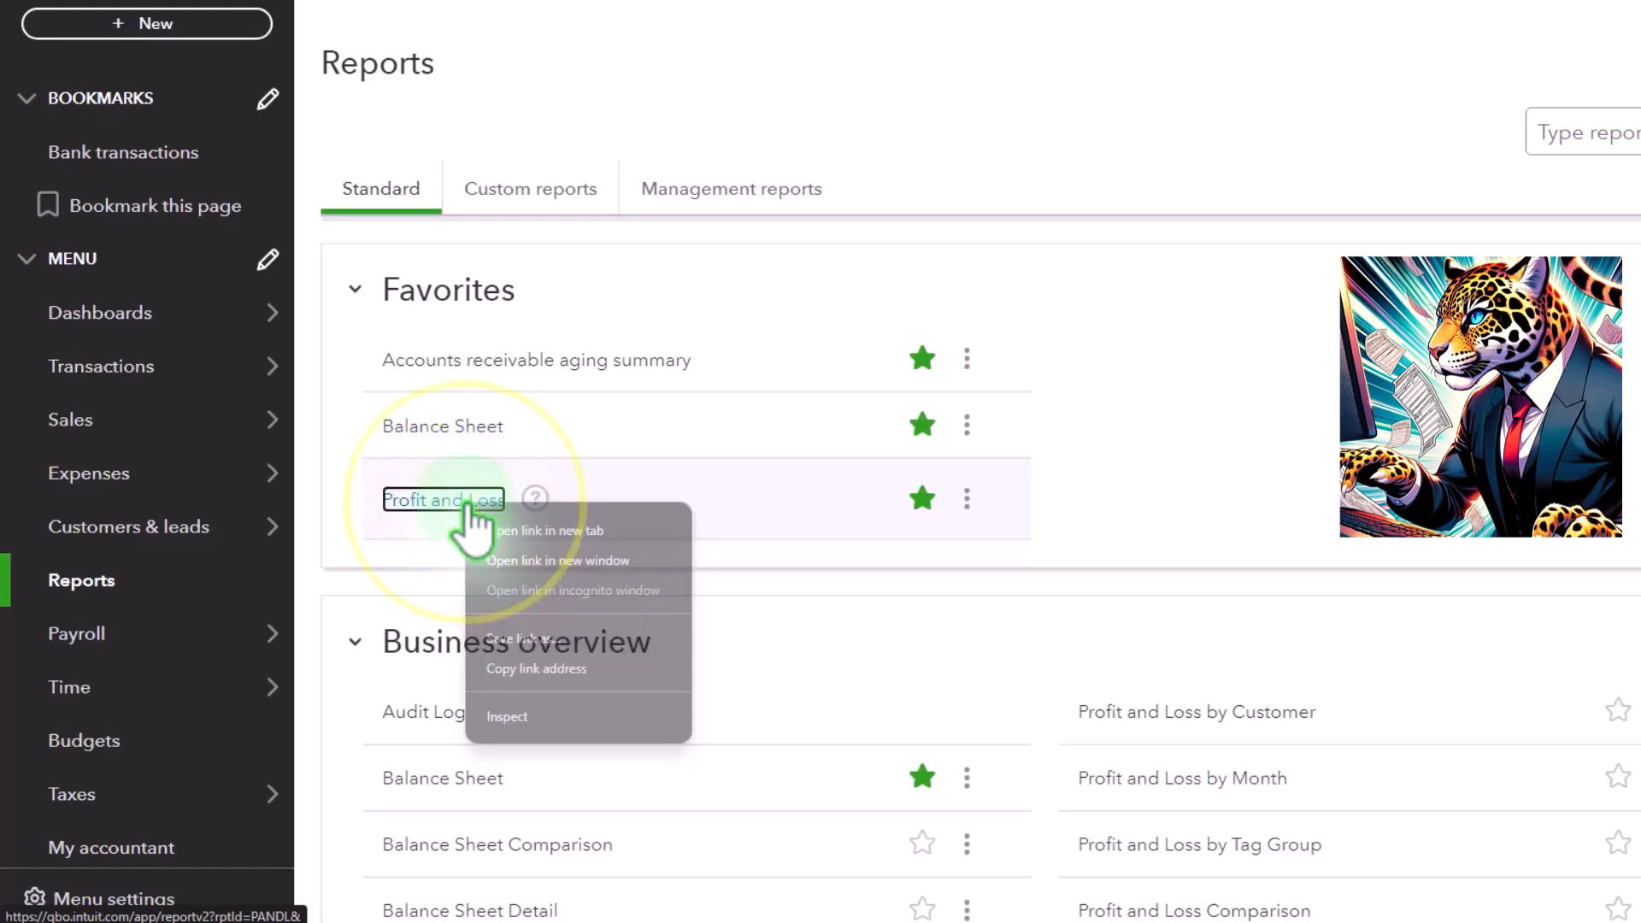
{"action": "left_click", "coordinate": [518, 528]}
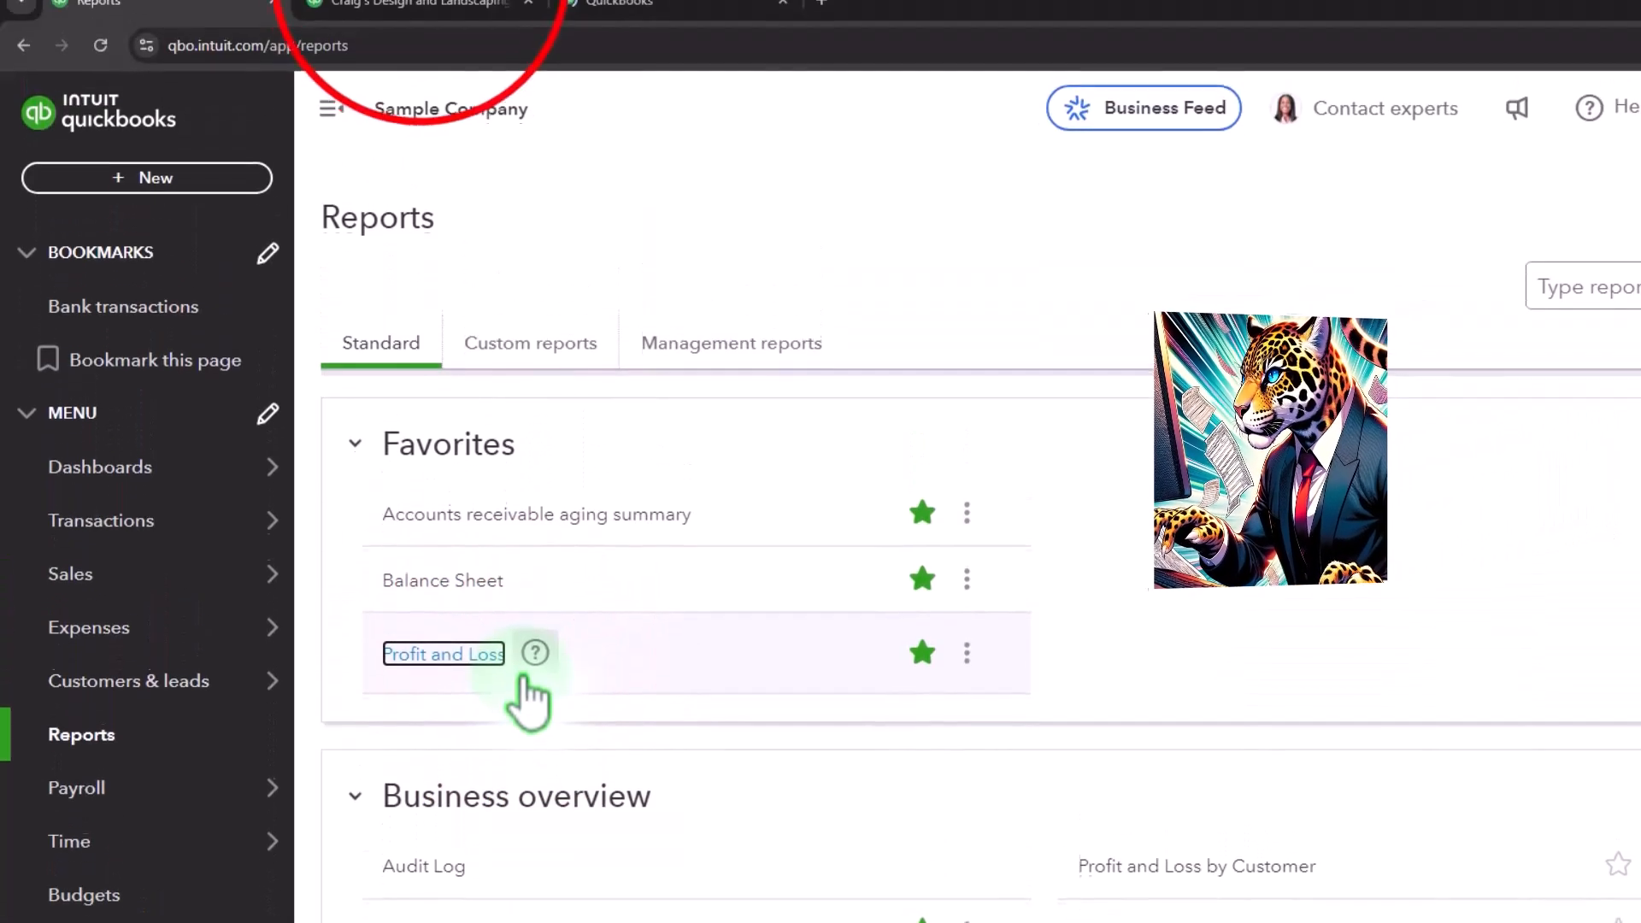
- In the Balance Sheet tab, set the report period from 01/01/2024 to 12/31/2025
{"action": "left_click", "coordinate": [424, 5]}
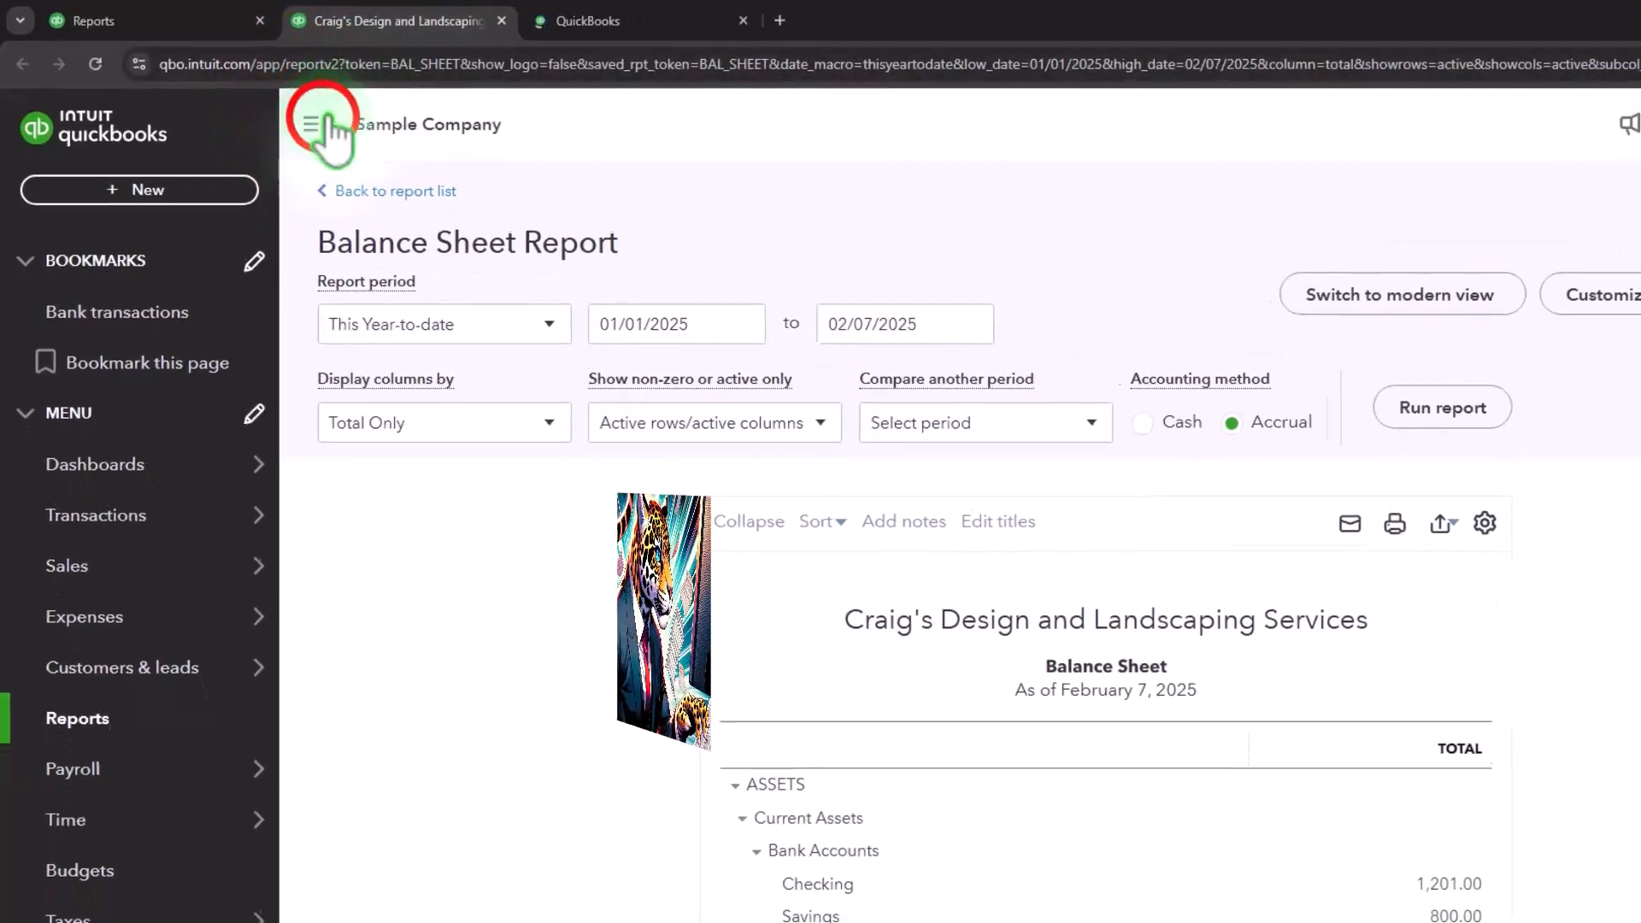
{"action": "left_click", "coordinate": [332, 116]}
{"action": "left_click", "coordinate": [704, 327]}
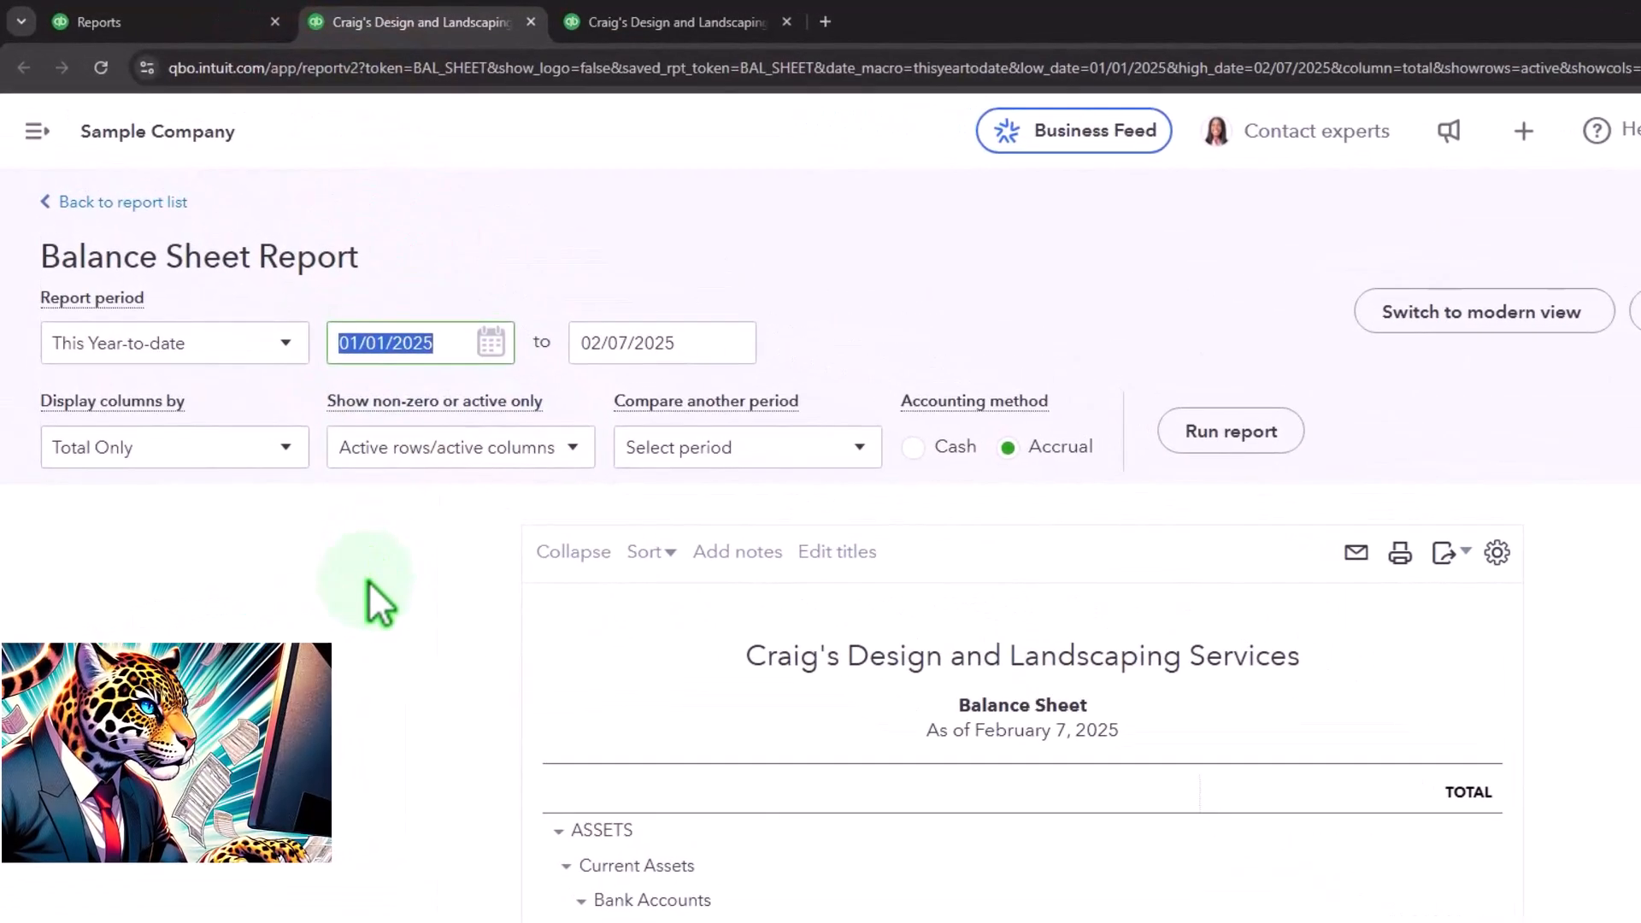
{"action": "type", "text": "01/01/2024"}
{"action": "key", "text": "Tab"}
{"action": "type", "text": "1"}
{"action": "type", "text": "2/31/2025"}
{"action": "left_click", "coordinate": [368, 582]}
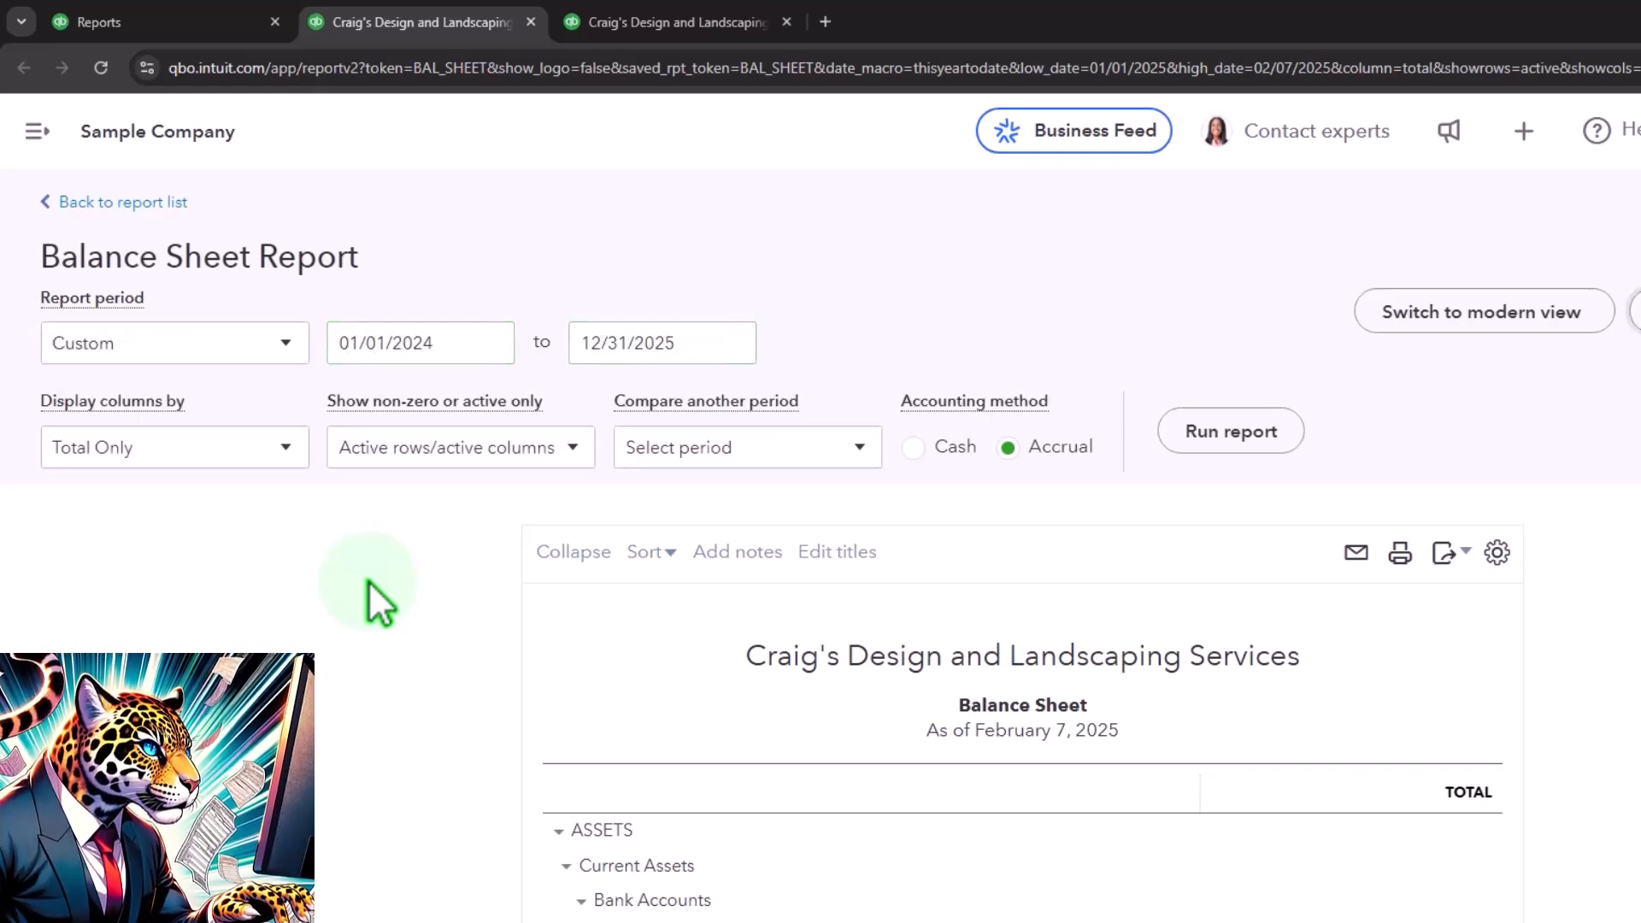
- Display the Balance Sheet columns by Years and run the report
{"action": "left_click", "coordinate": [289, 449]}
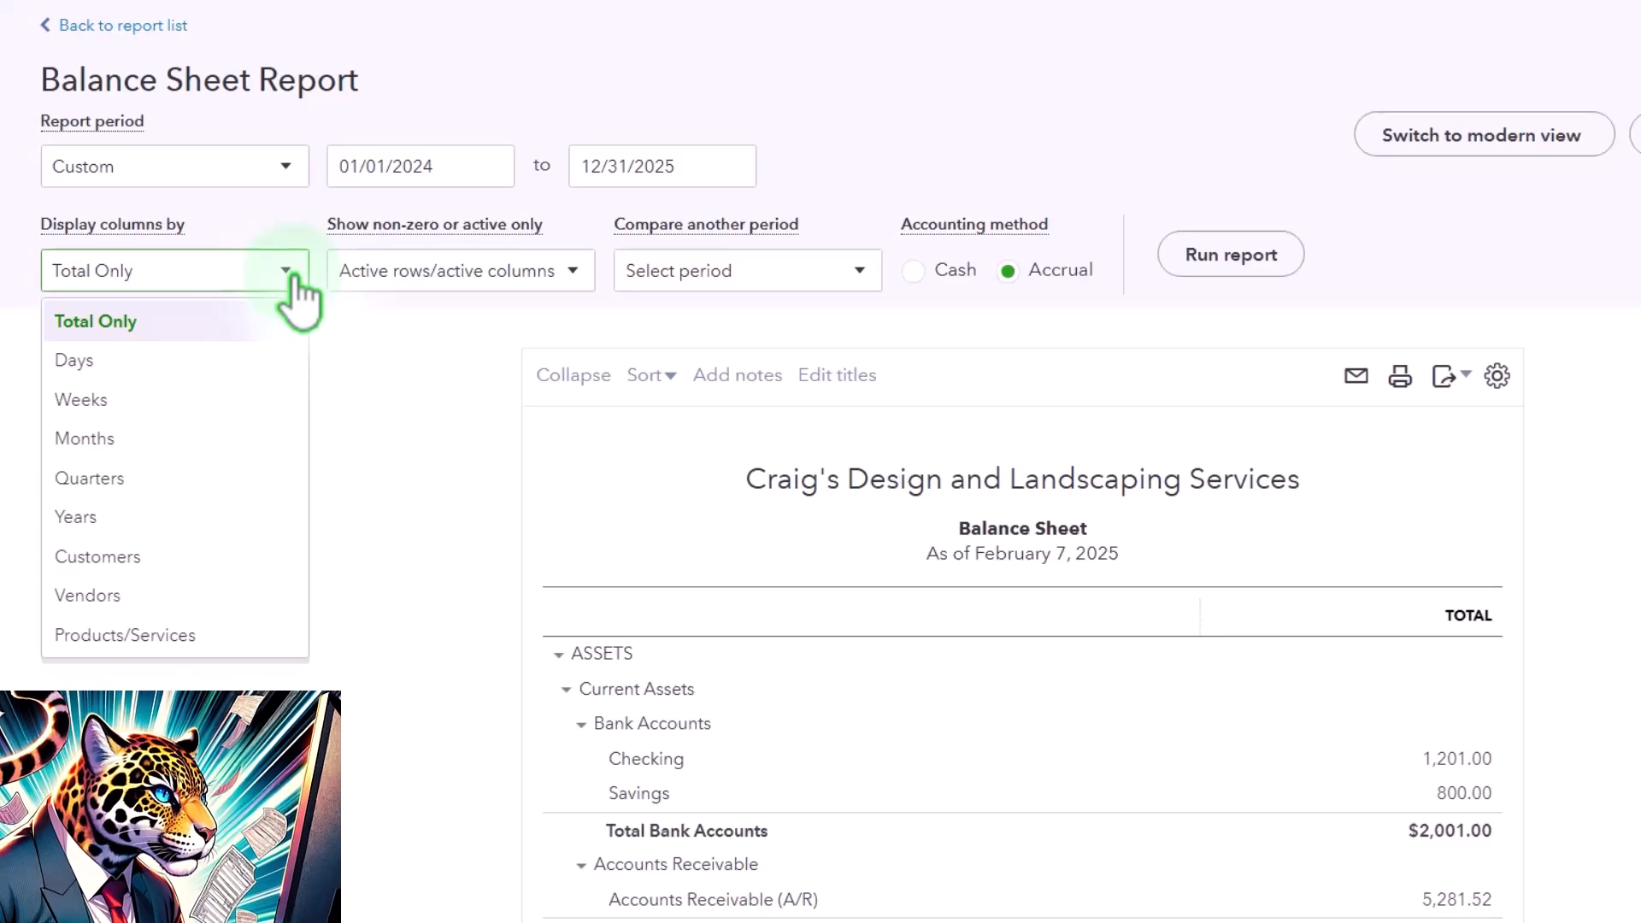
{"action": "left_click", "coordinate": [158, 516]}
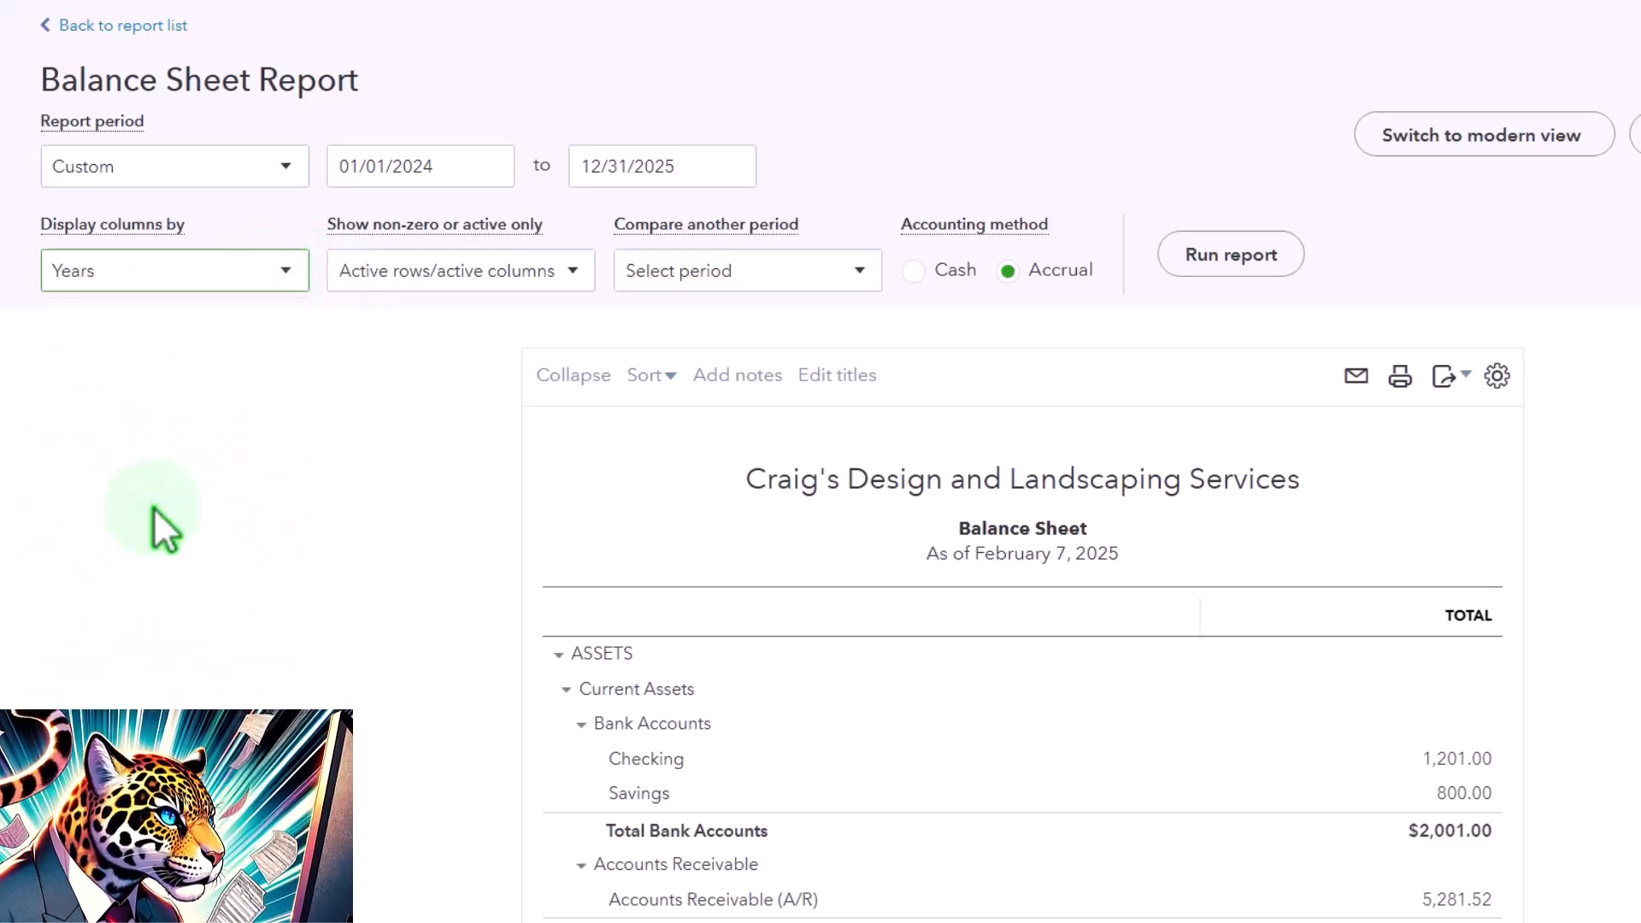
{"action": "left_click", "coordinate": [1229, 257]}
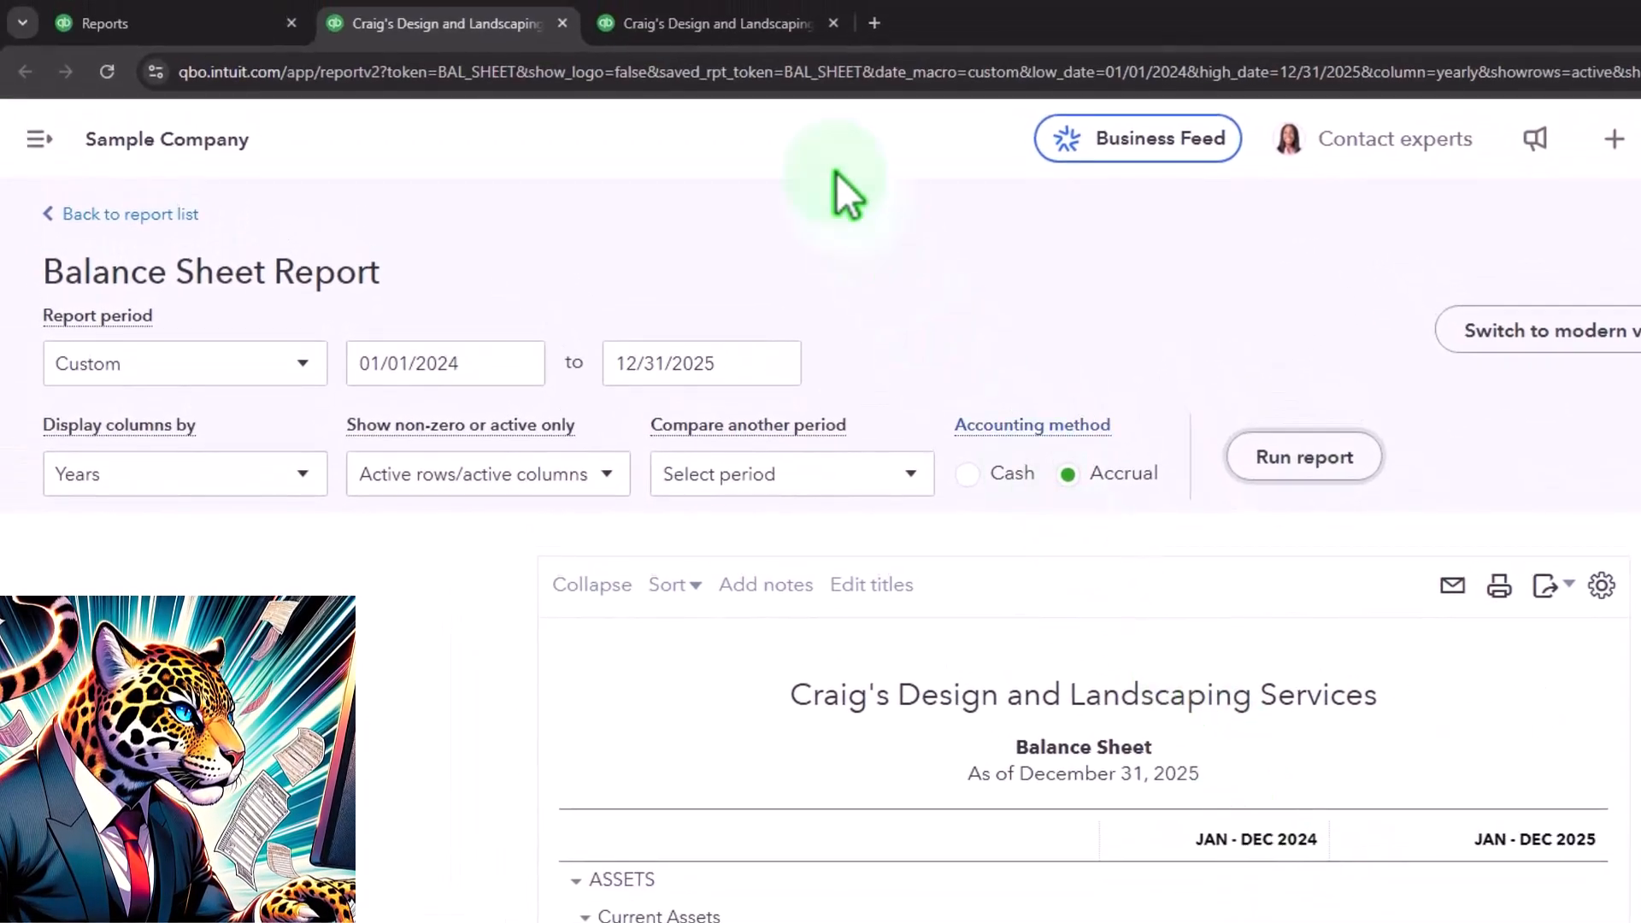
- In the Profit and Loss tab, set the report period from 01/01/2024 to 12/31/2025
{"action": "left_click", "coordinate": [742, 37]}
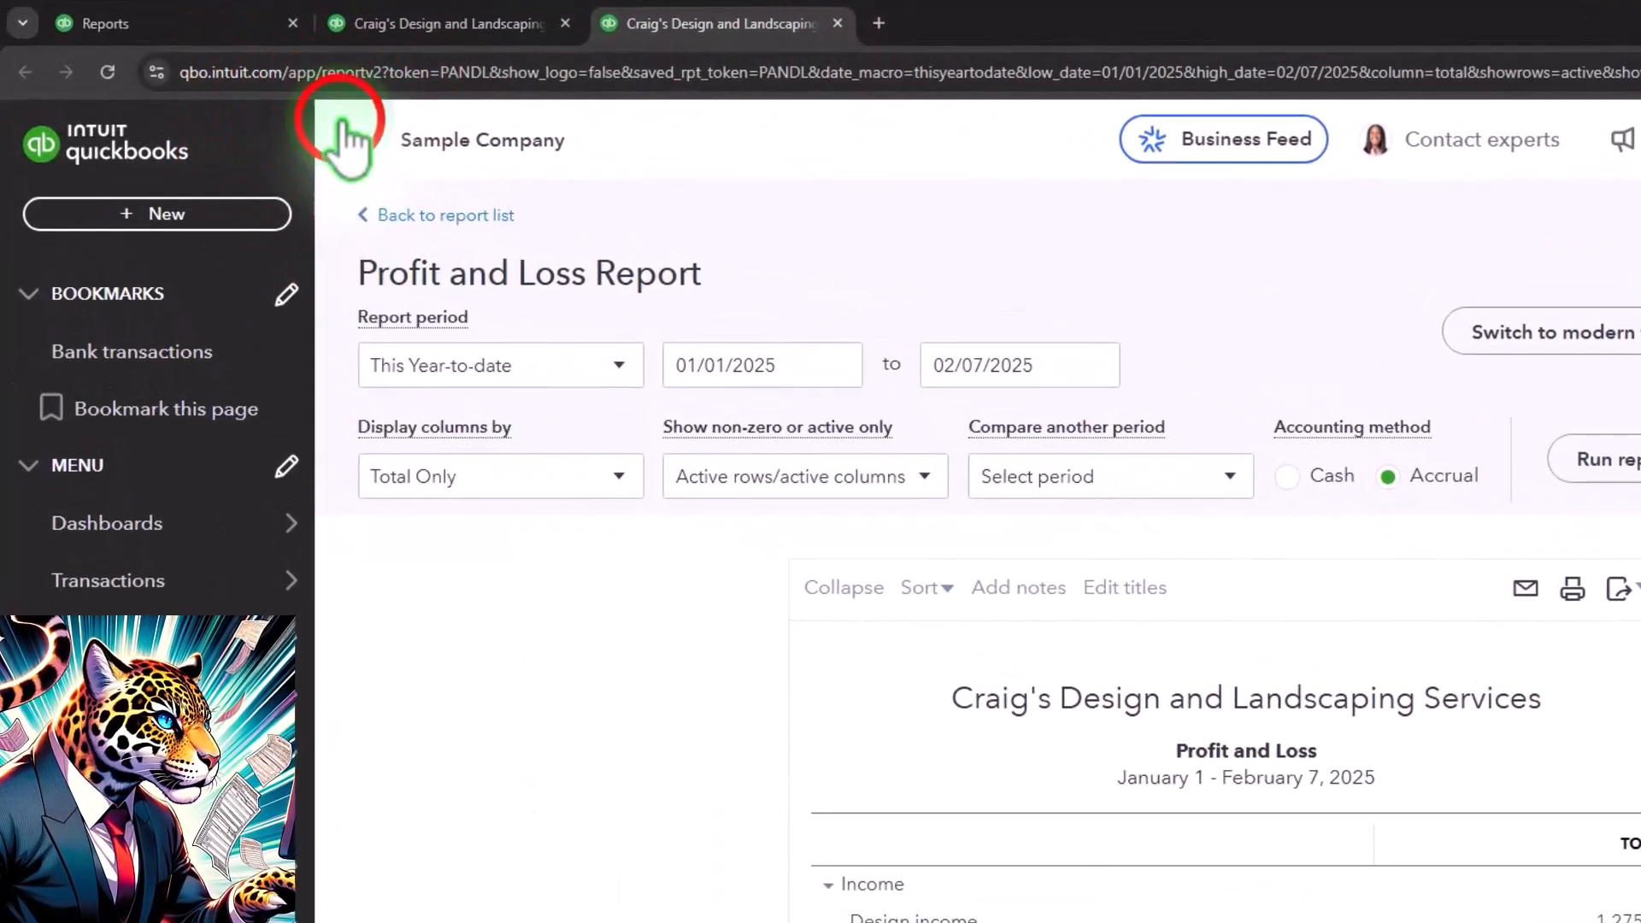
{"action": "left_click", "coordinate": [346, 141]}
{"action": "left_click", "coordinate": [341, 284]}
{"action": "type", "text": "01"}
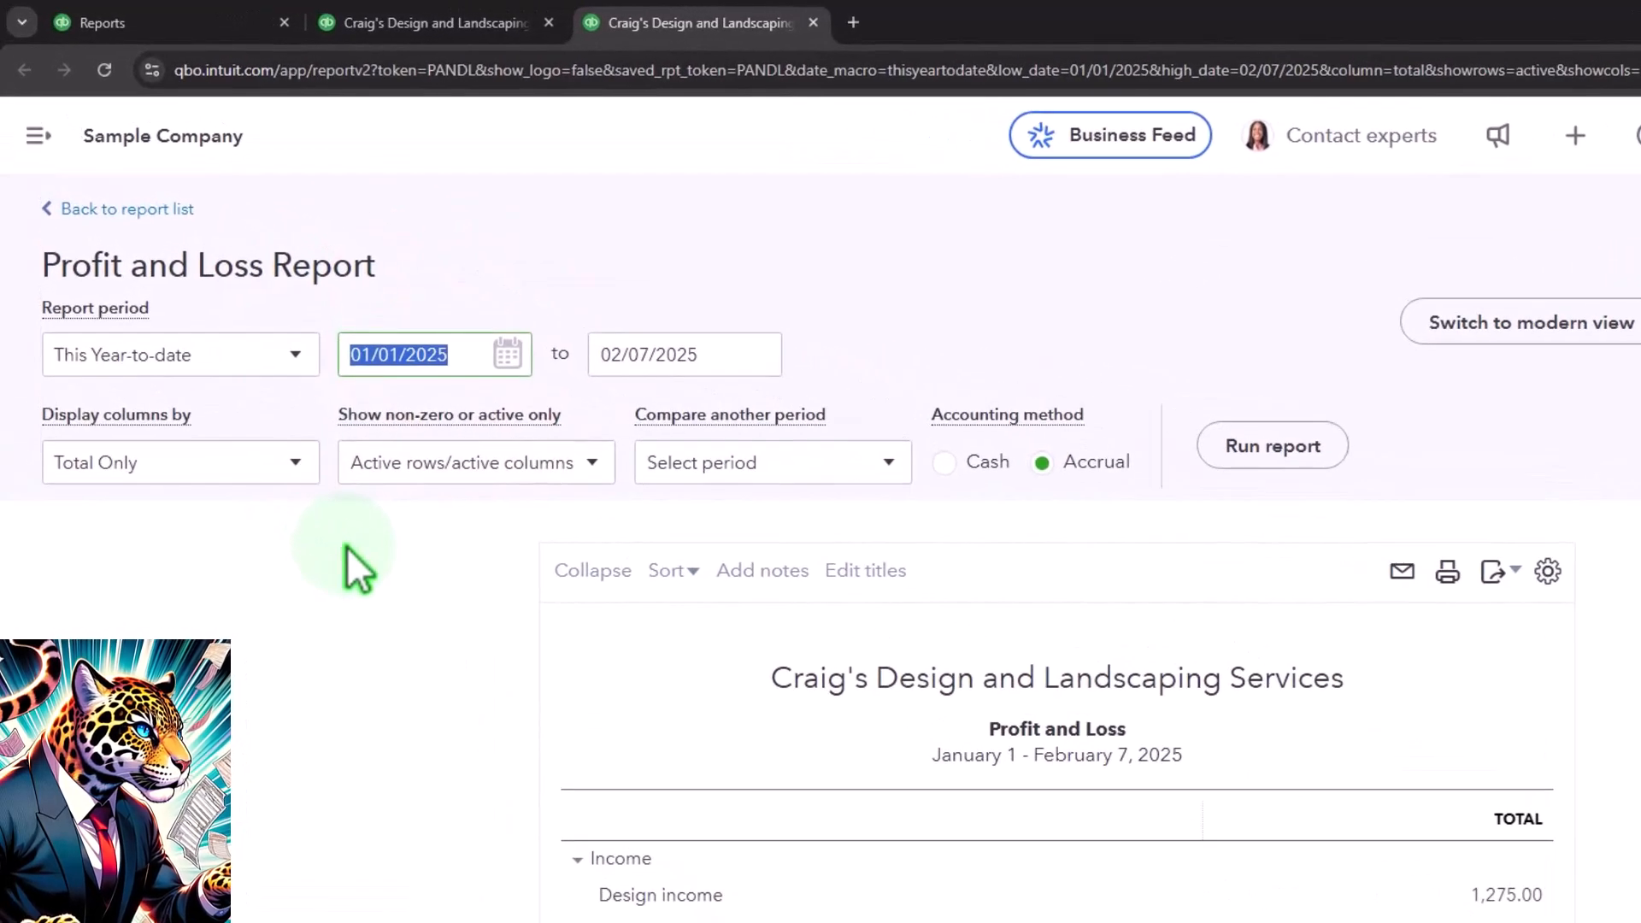
{"action": "key", "text": "Tab"}
{"action": "type", "text": "1"}
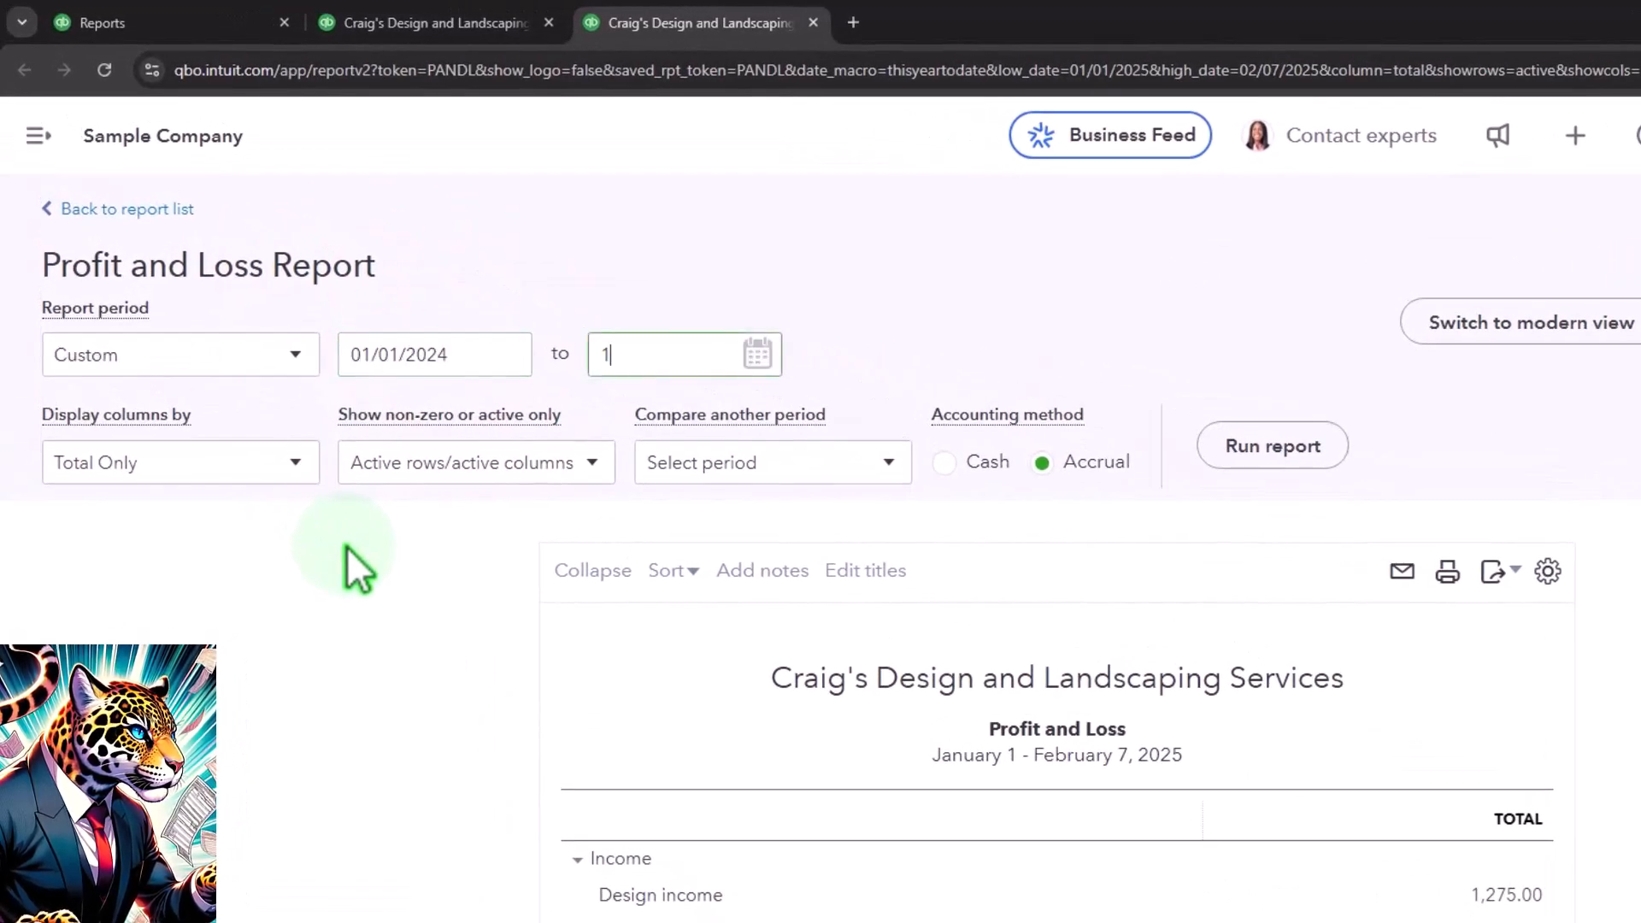
{"action": "type", "text": "2/31/2025"}
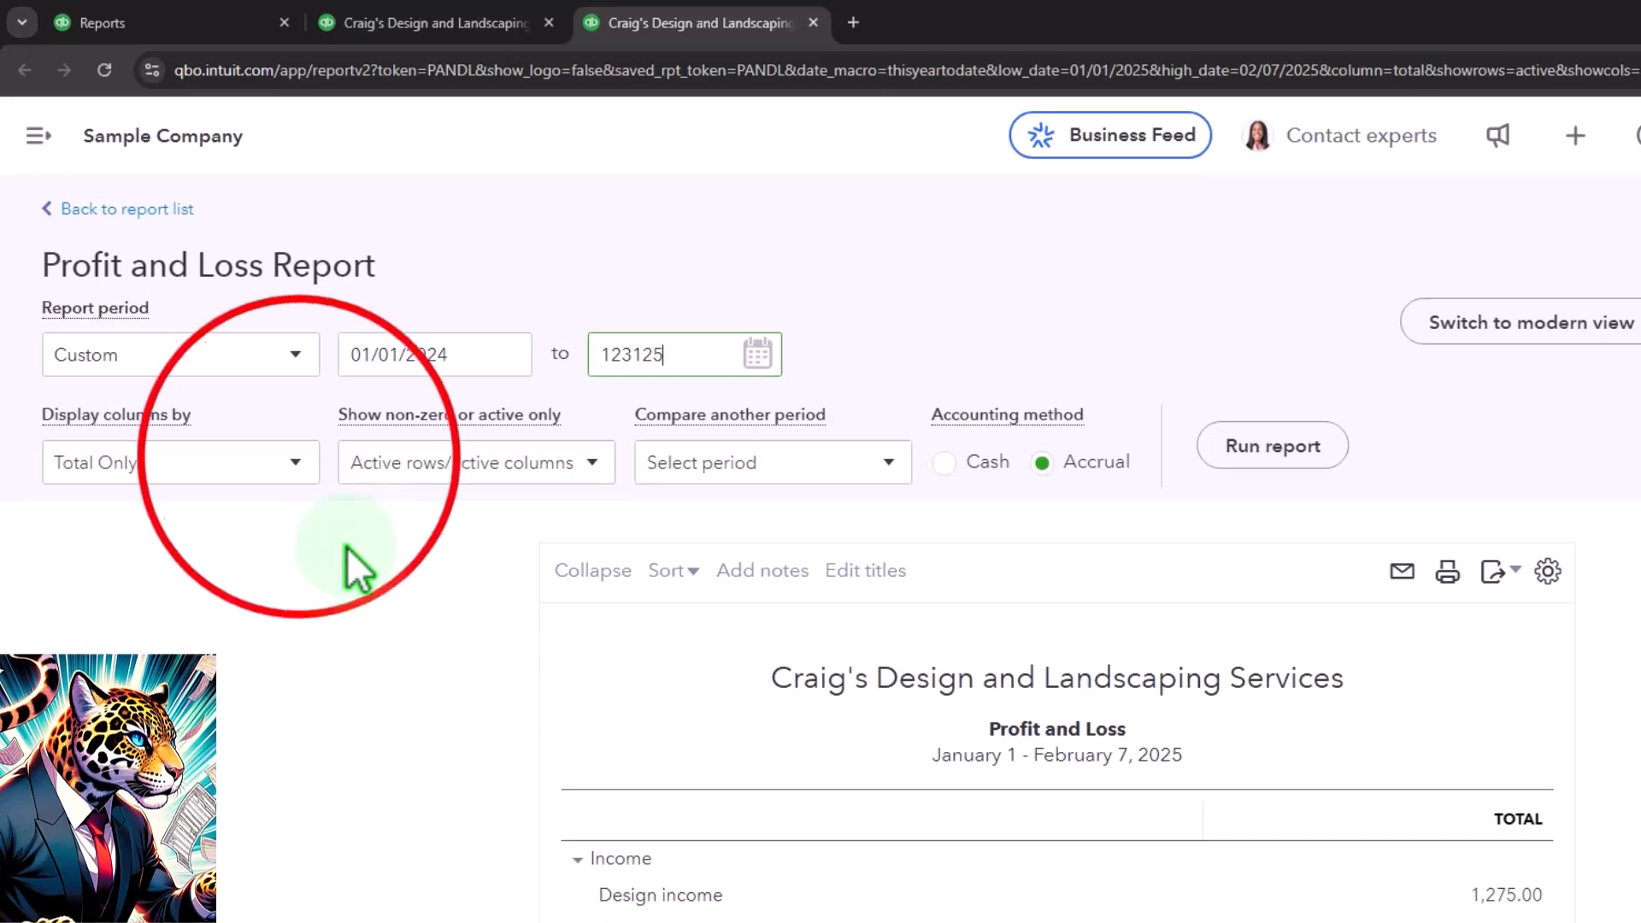
- Display the Profit and Loss columns by Years and run the report
{"action": "left_click", "coordinate": [295, 466]}
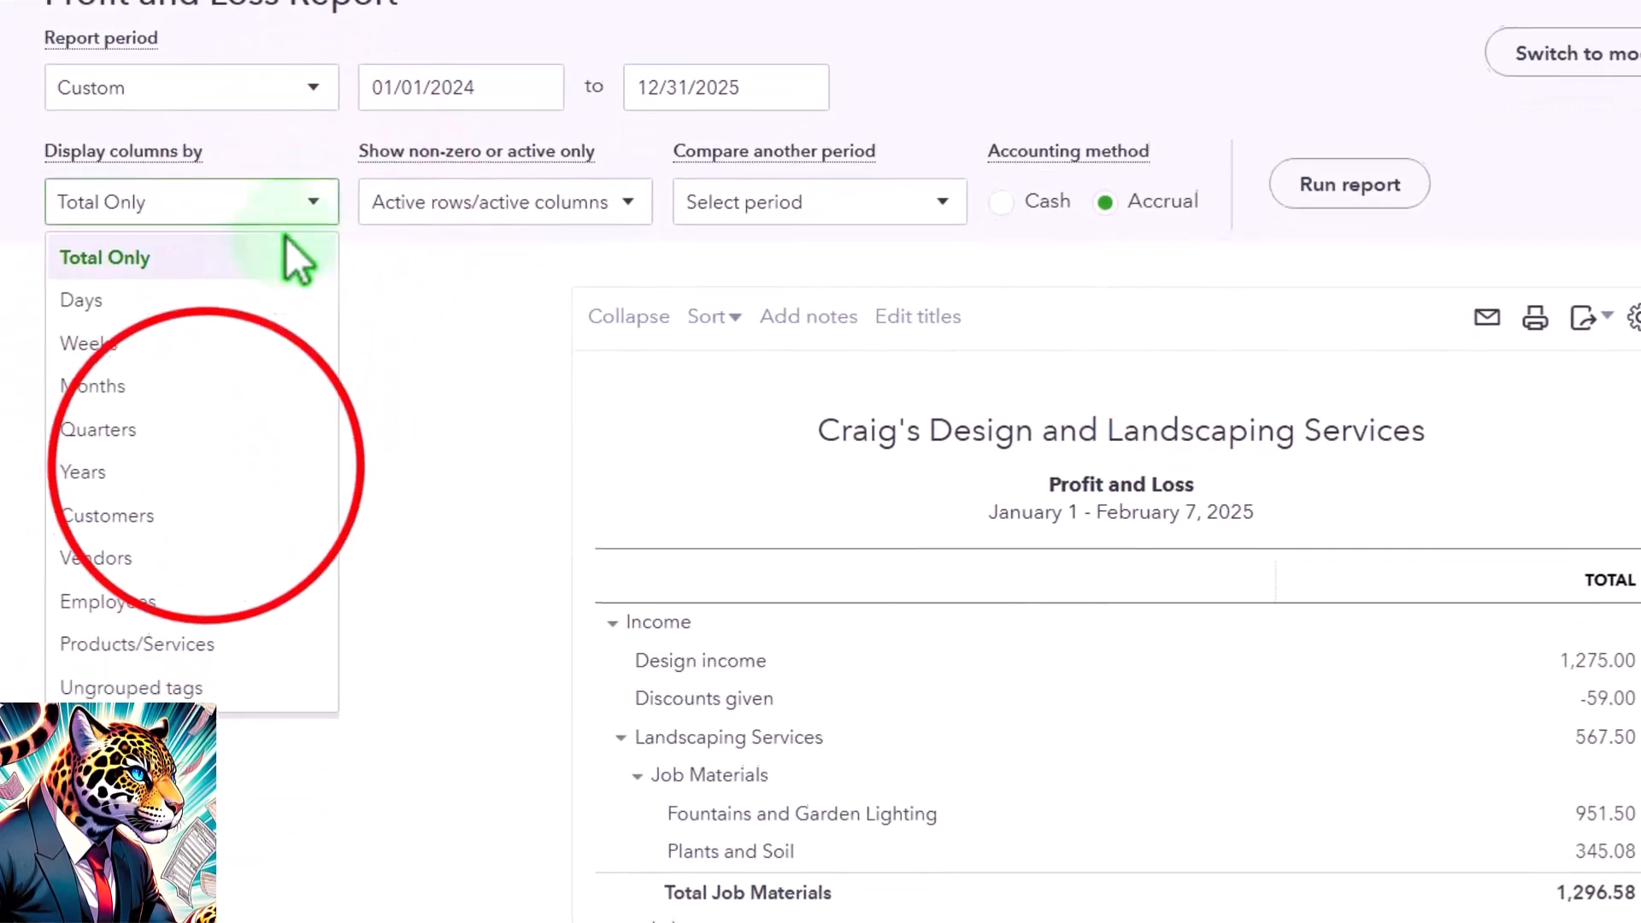
{"action": "left_click", "coordinate": [208, 472]}
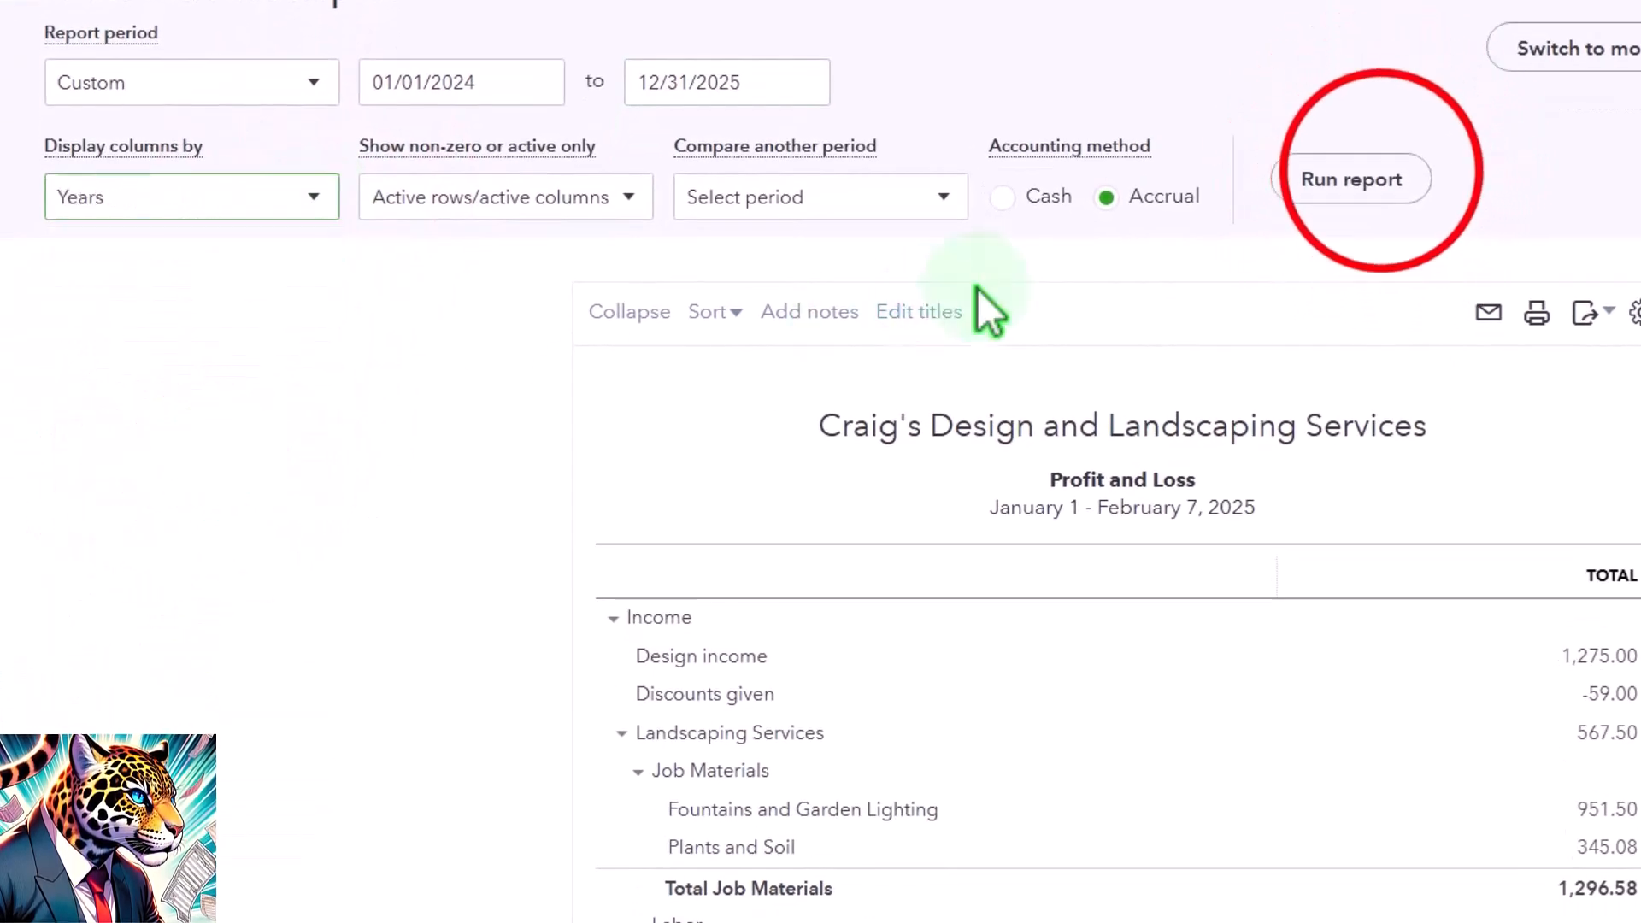
{"action": "left_click", "coordinate": [1359, 181]}
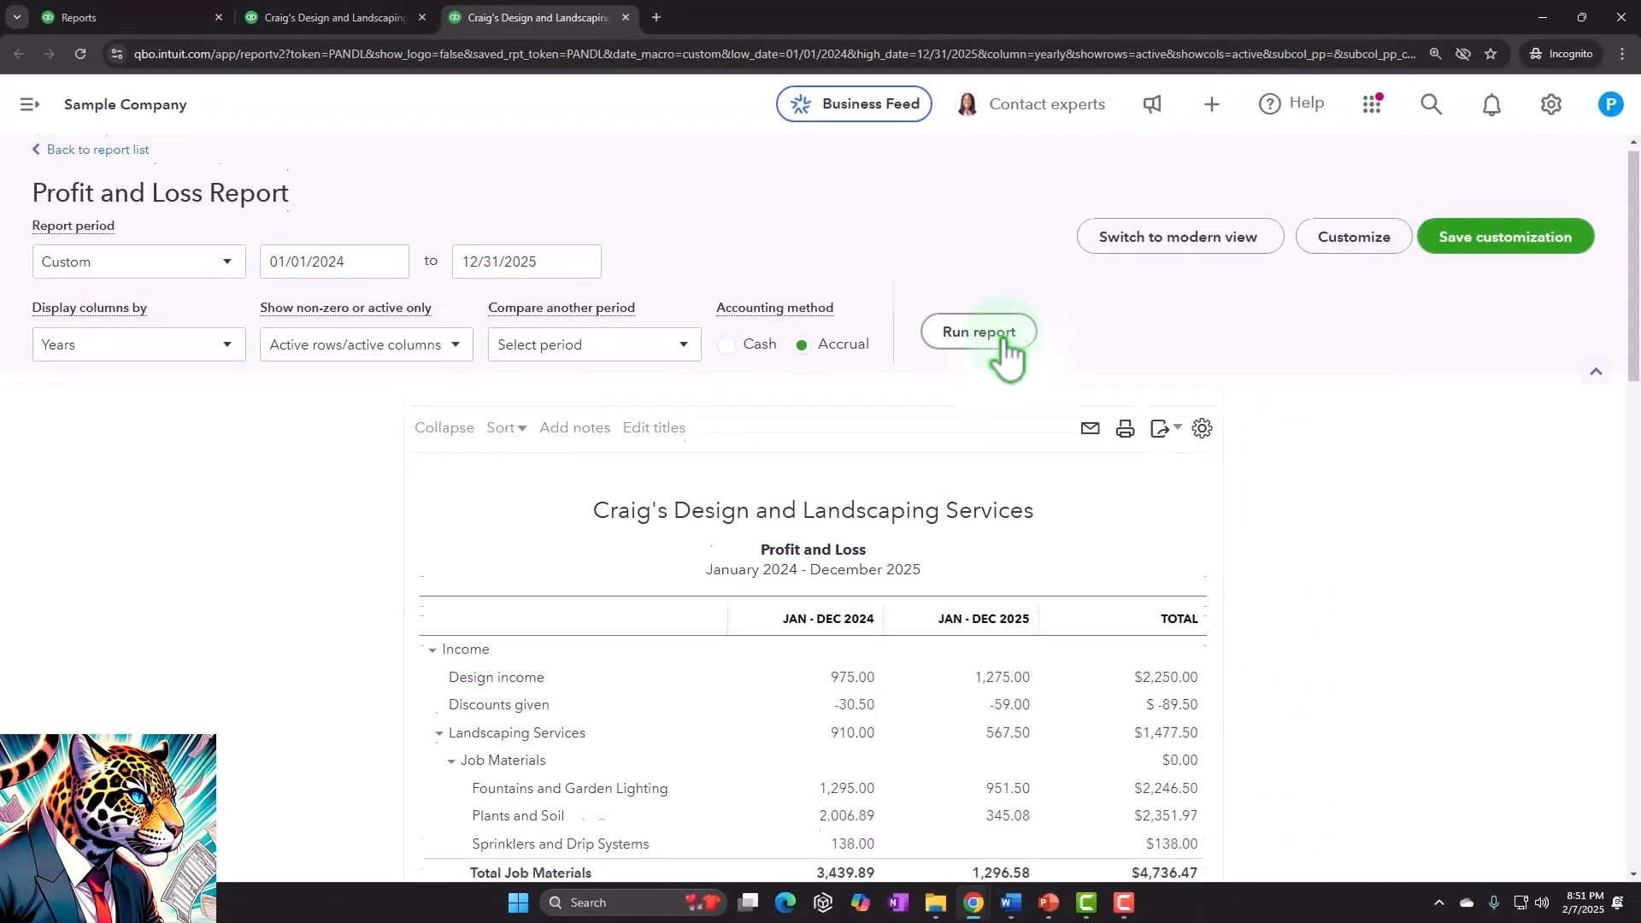
- Collapse the Income section of the Profit and Loss report
{"action": "scroll", "coordinate": [1006, 351], "scroll_direction": "down", "scroll_amount": 2}
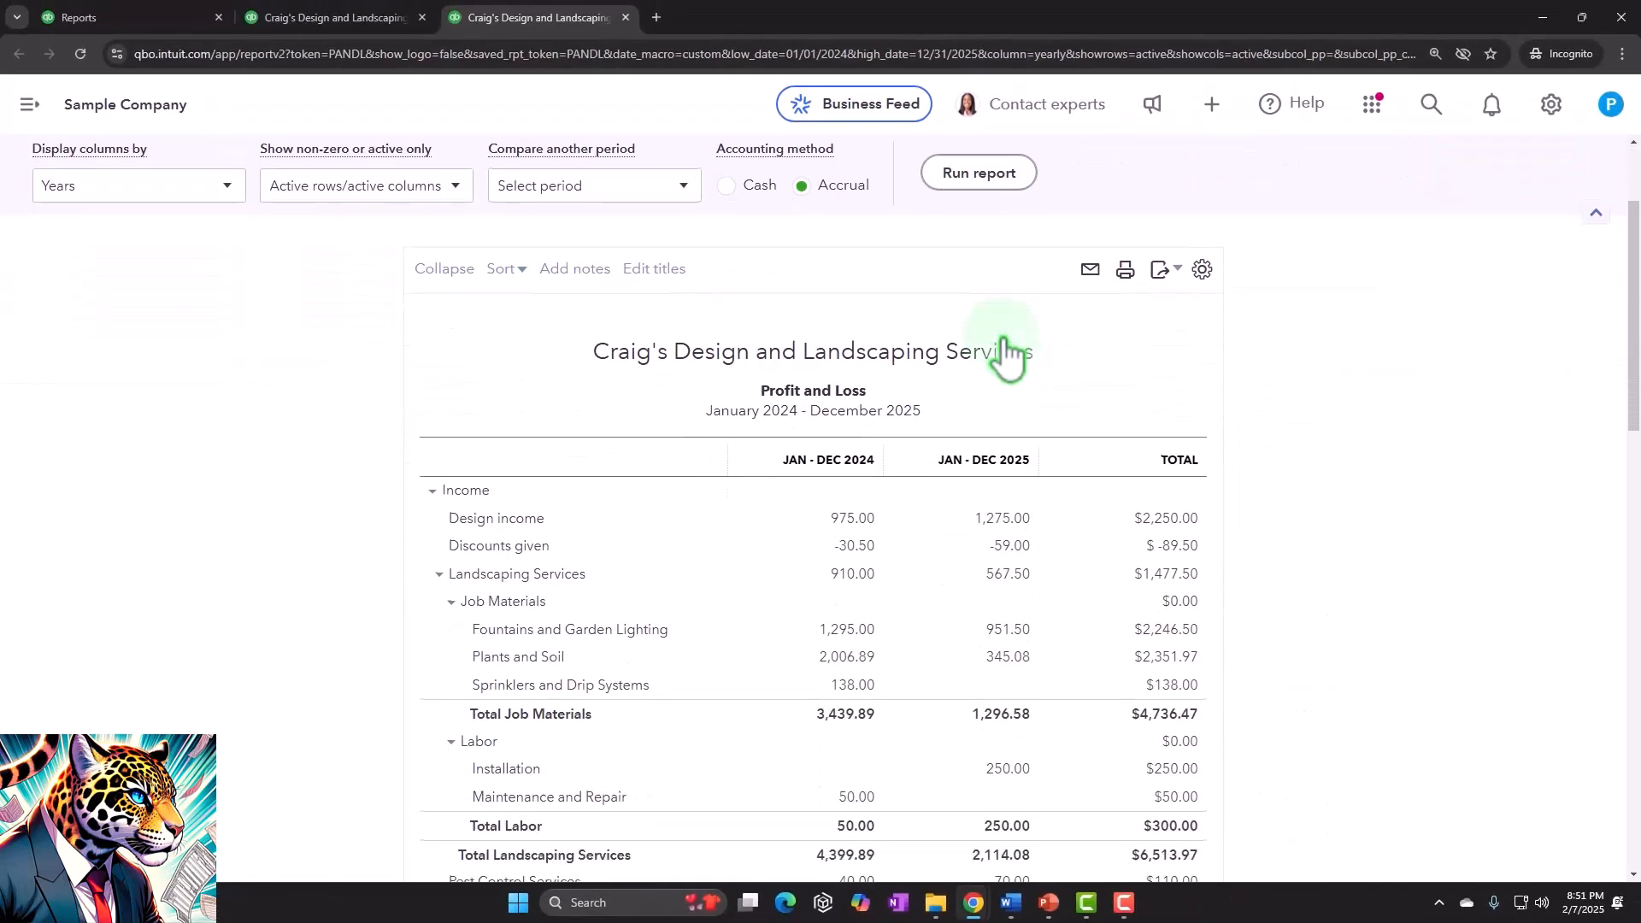
{"action": "scroll", "coordinate": [1006, 350], "scroll_direction": "down", "scroll_amount": 1}
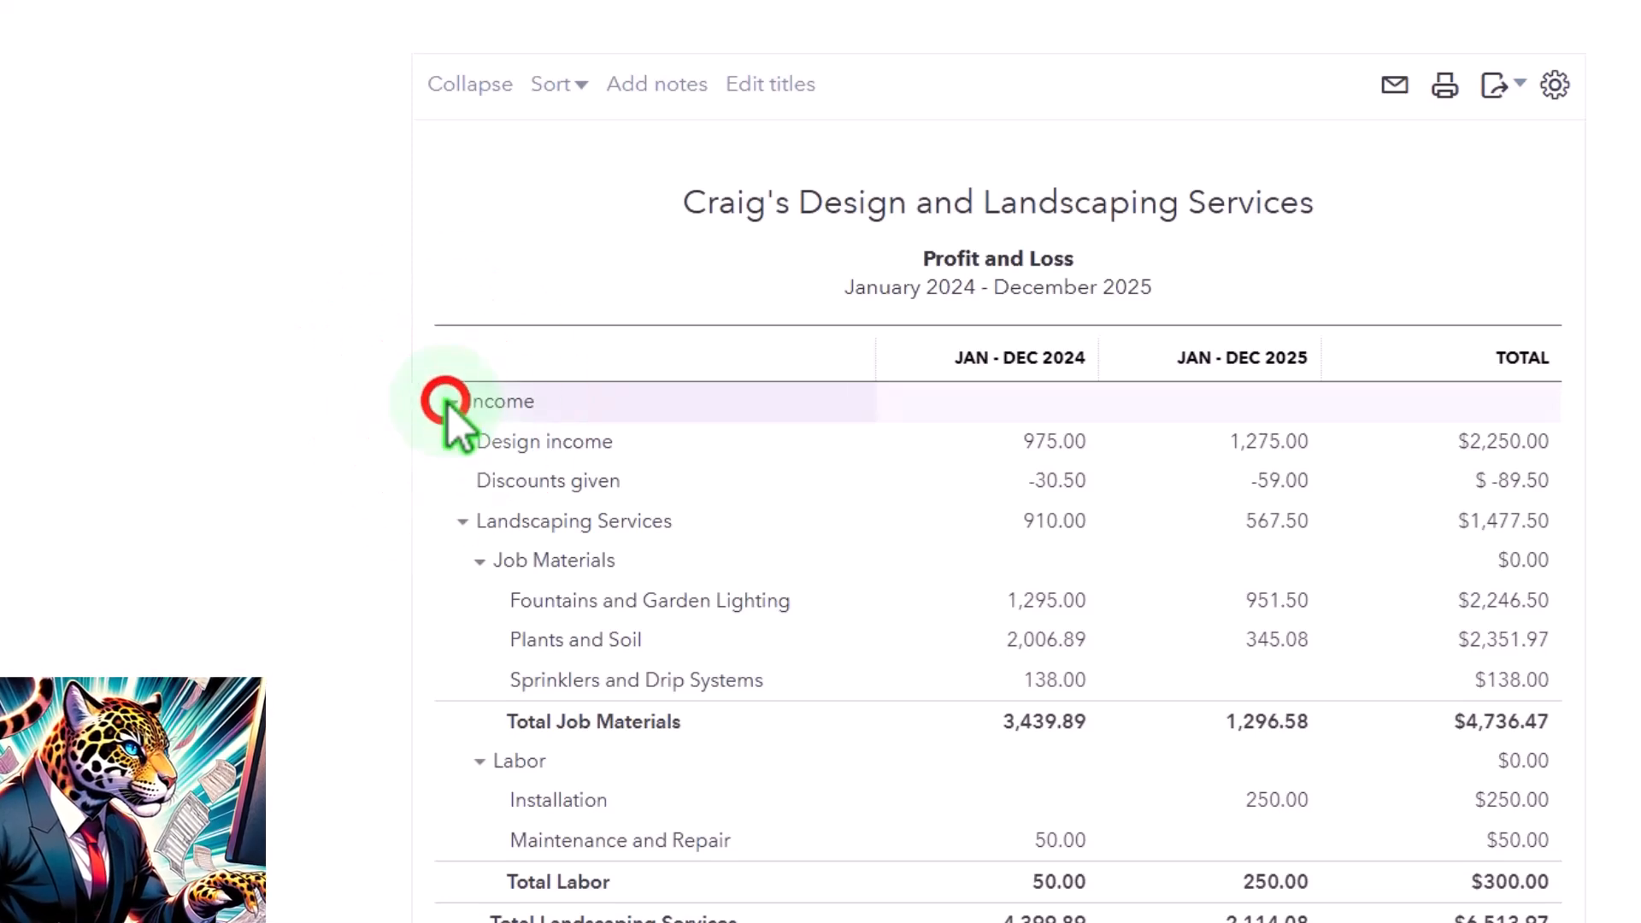
{"action": "left_click", "coordinate": [448, 402]}
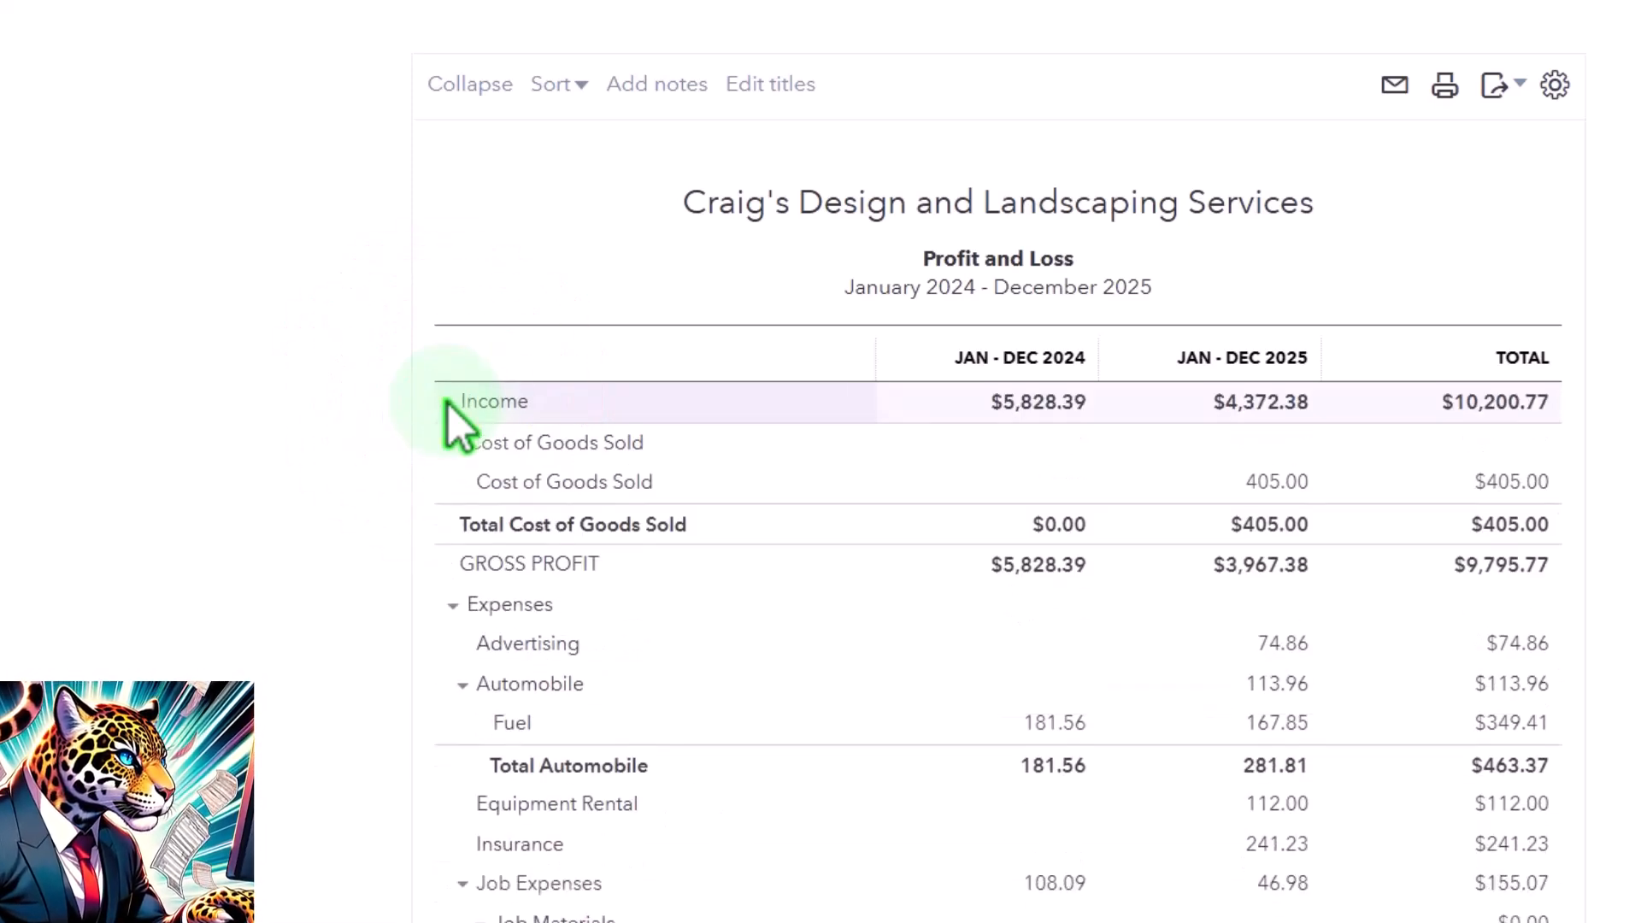
- Collapse the Expenses section of the Profit and Loss report
{"action": "scroll", "coordinate": [207, 608], "scroll_direction": "down", "scroll_amount": 2}
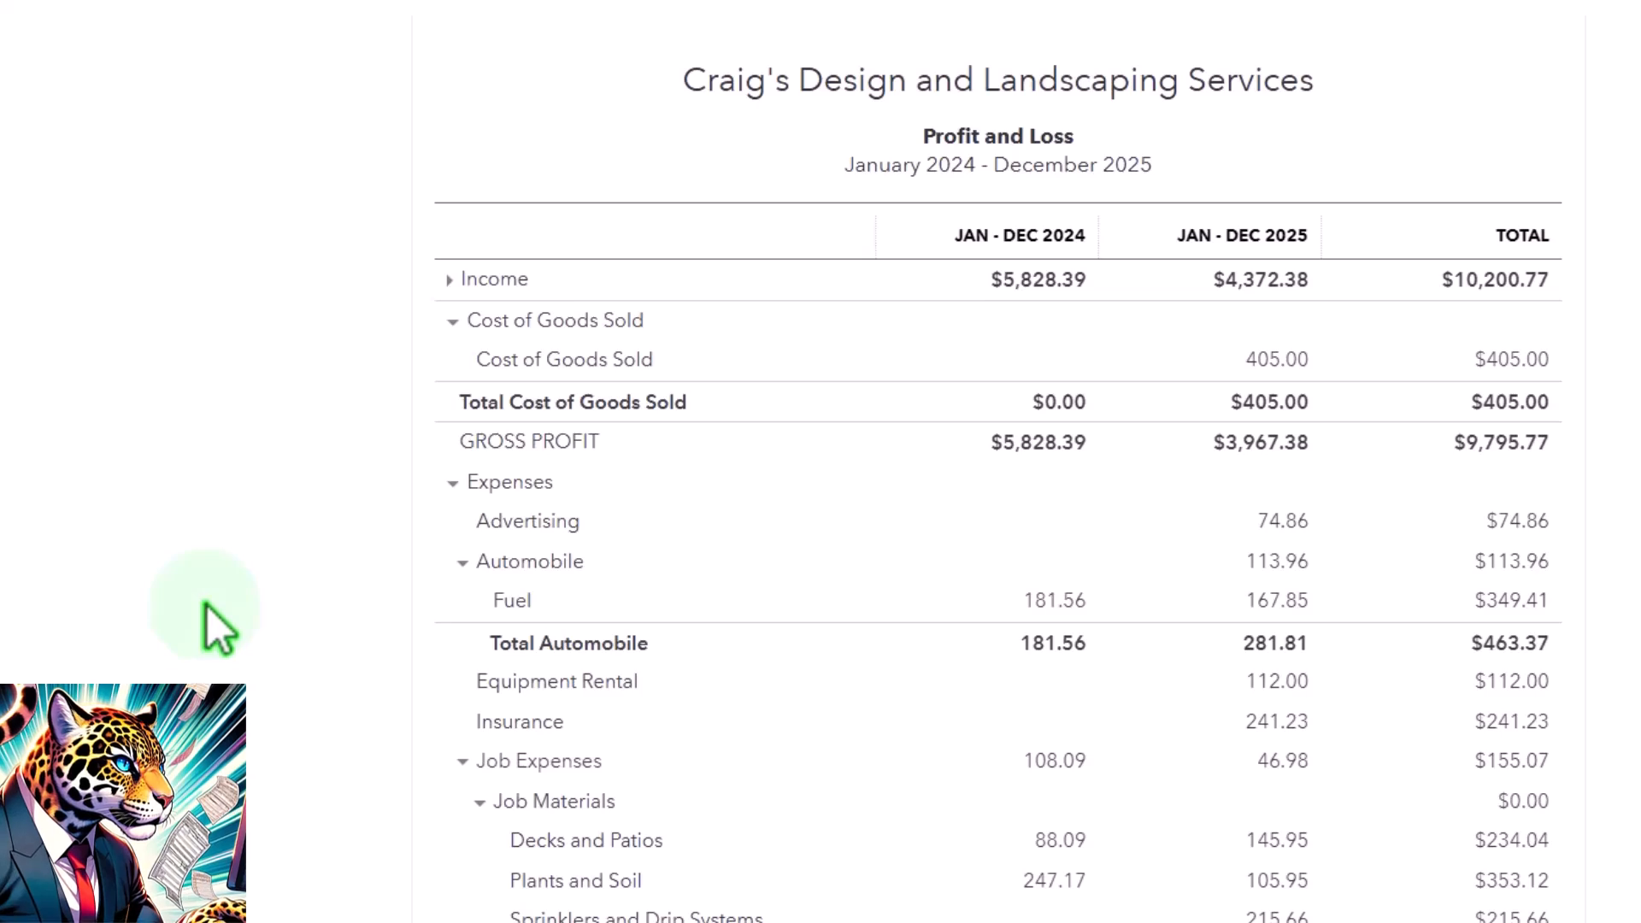
{"action": "scroll", "coordinate": [209, 602], "scroll_direction": "down", "scroll_amount": 2}
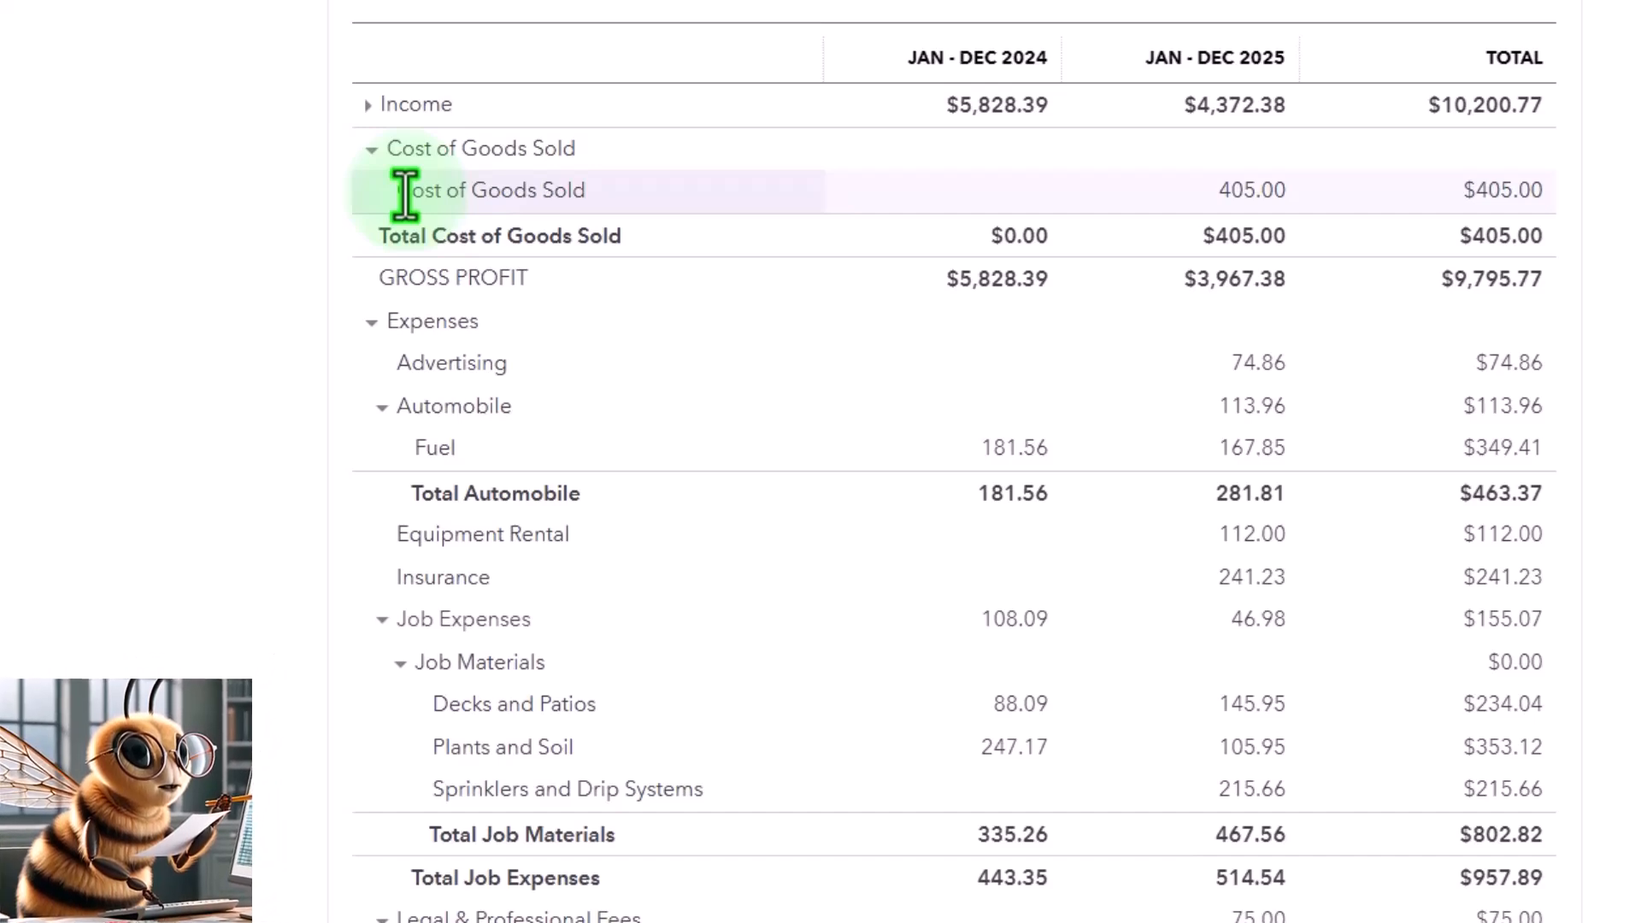
{"action": "scroll", "coordinate": [405, 195], "scroll_direction": "down", "scroll_amount": 2}
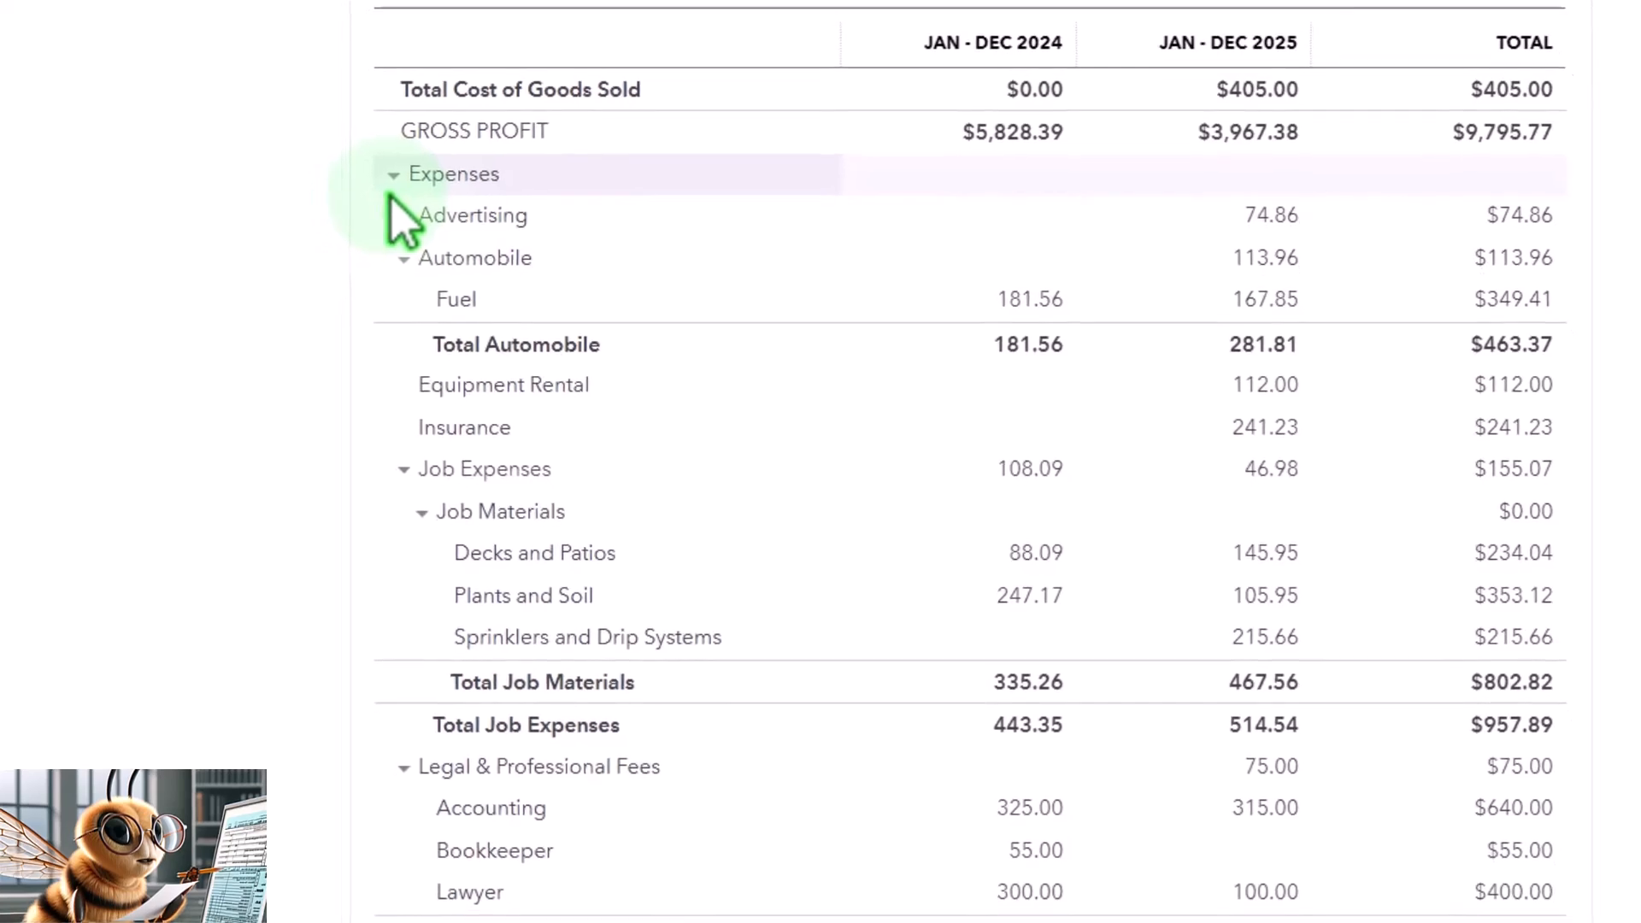
{"action": "scroll", "coordinate": [402, 222], "scroll_direction": "up", "scroll_amount": 2}
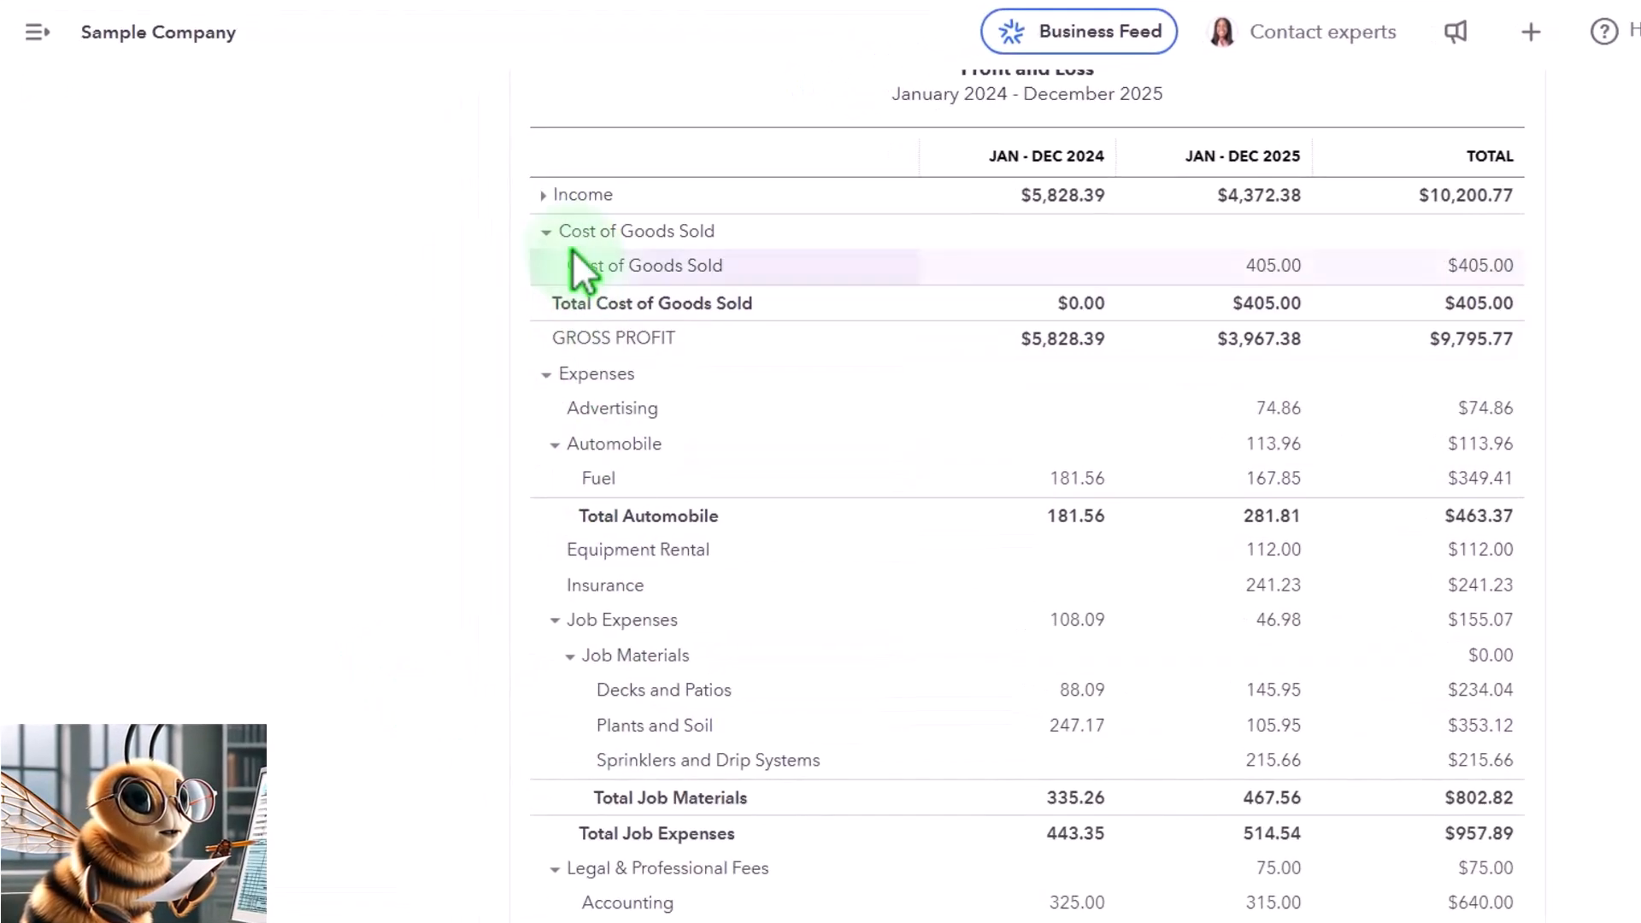
{"action": "left_click", "coordinate": [546, 374]}
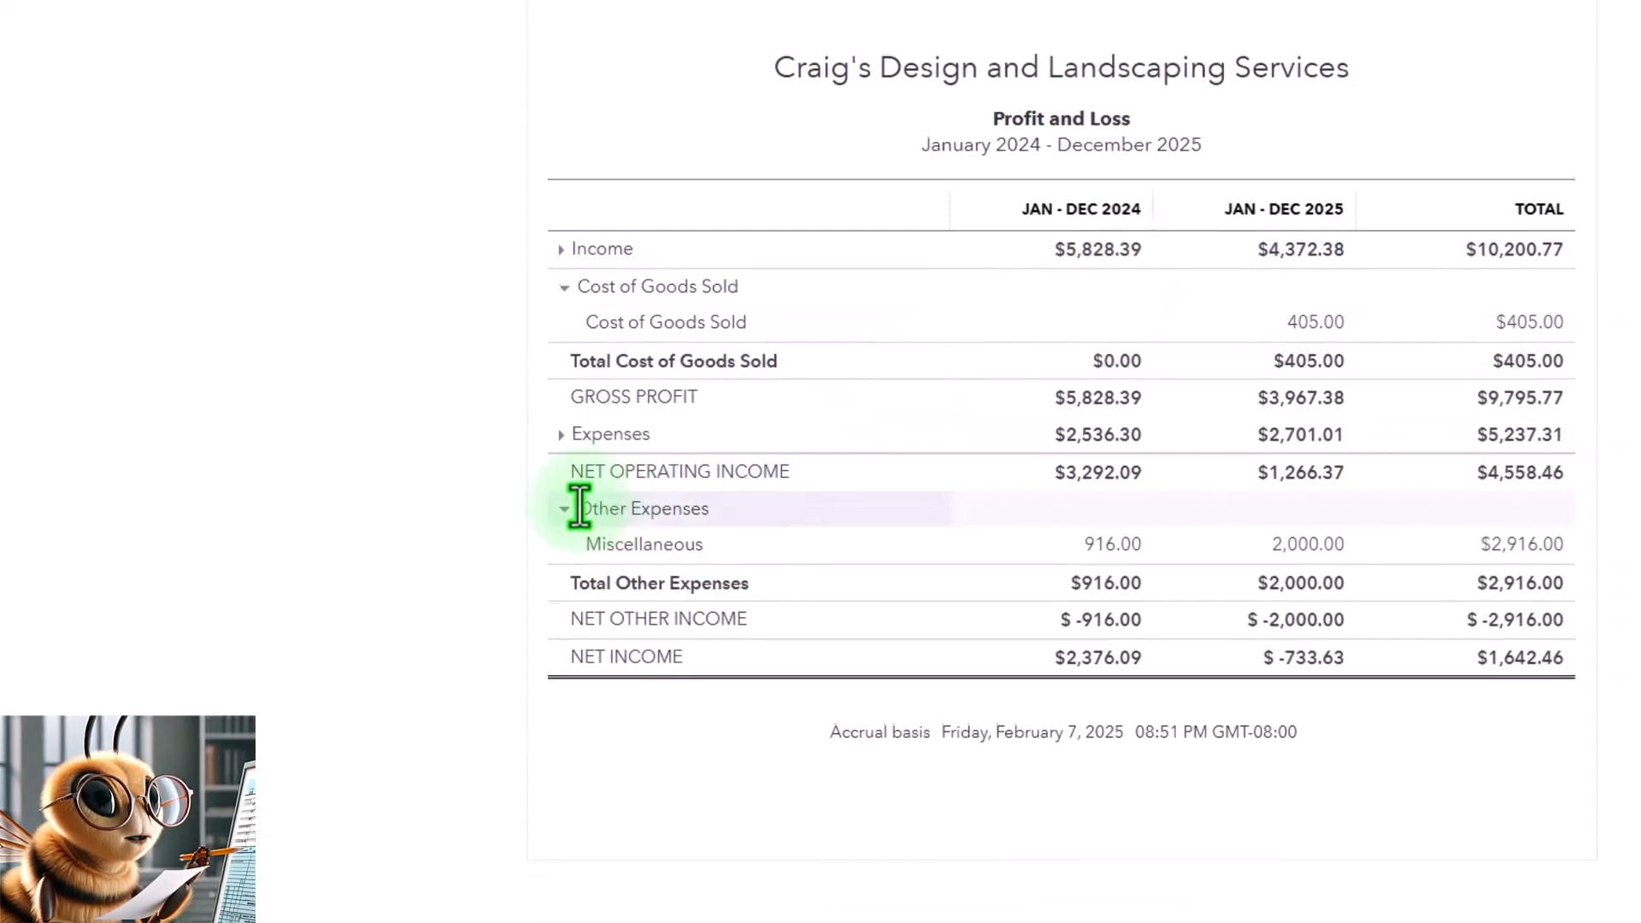
- Collapse the Other Expenses group and expand the Expenses section again
{"action": "left_click", "coordinate": [564, 510]}
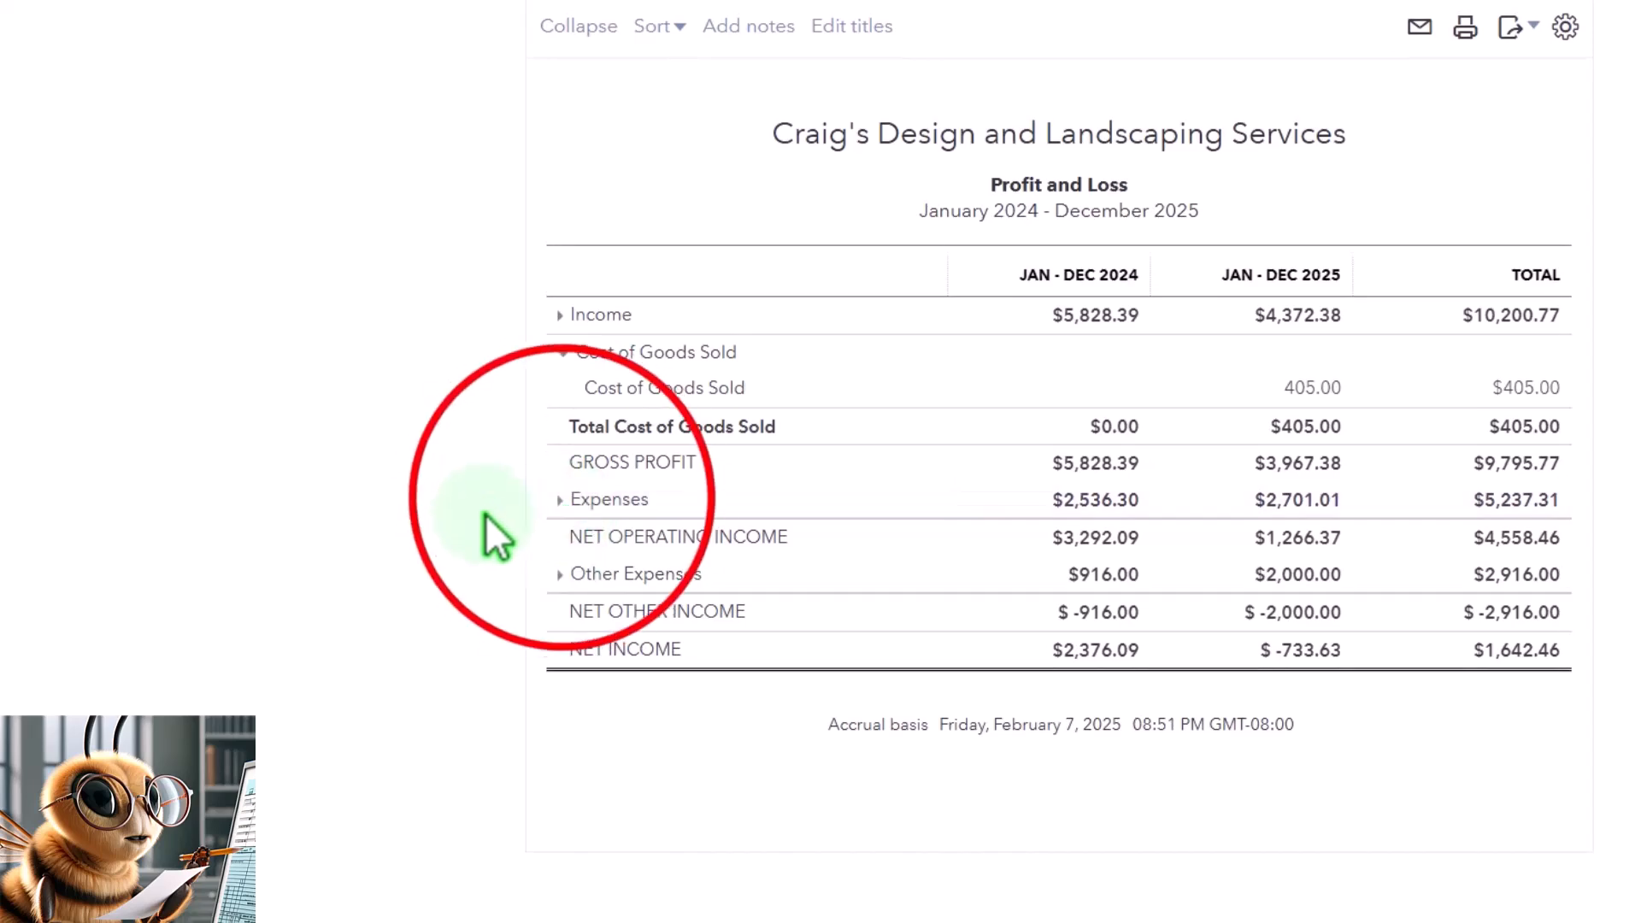
{"action": "left_click", "coordinate": [555, 503]}
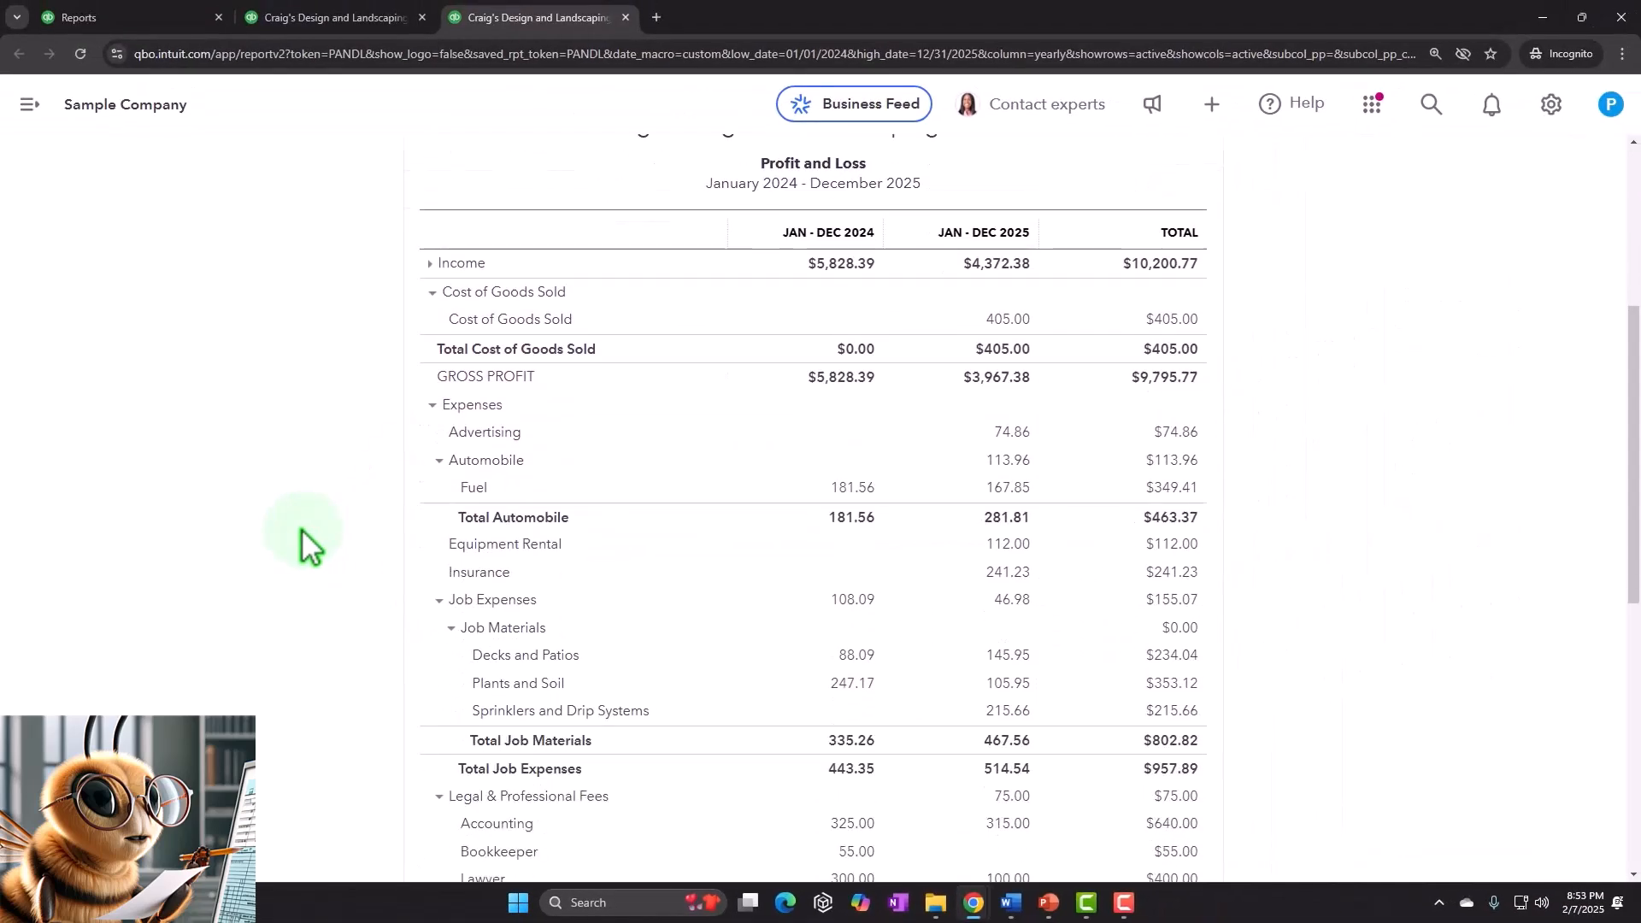
{"action": "scroll", "coordinate": [301, 528], "scroll_direction": "down", "scroll_amount": 1}
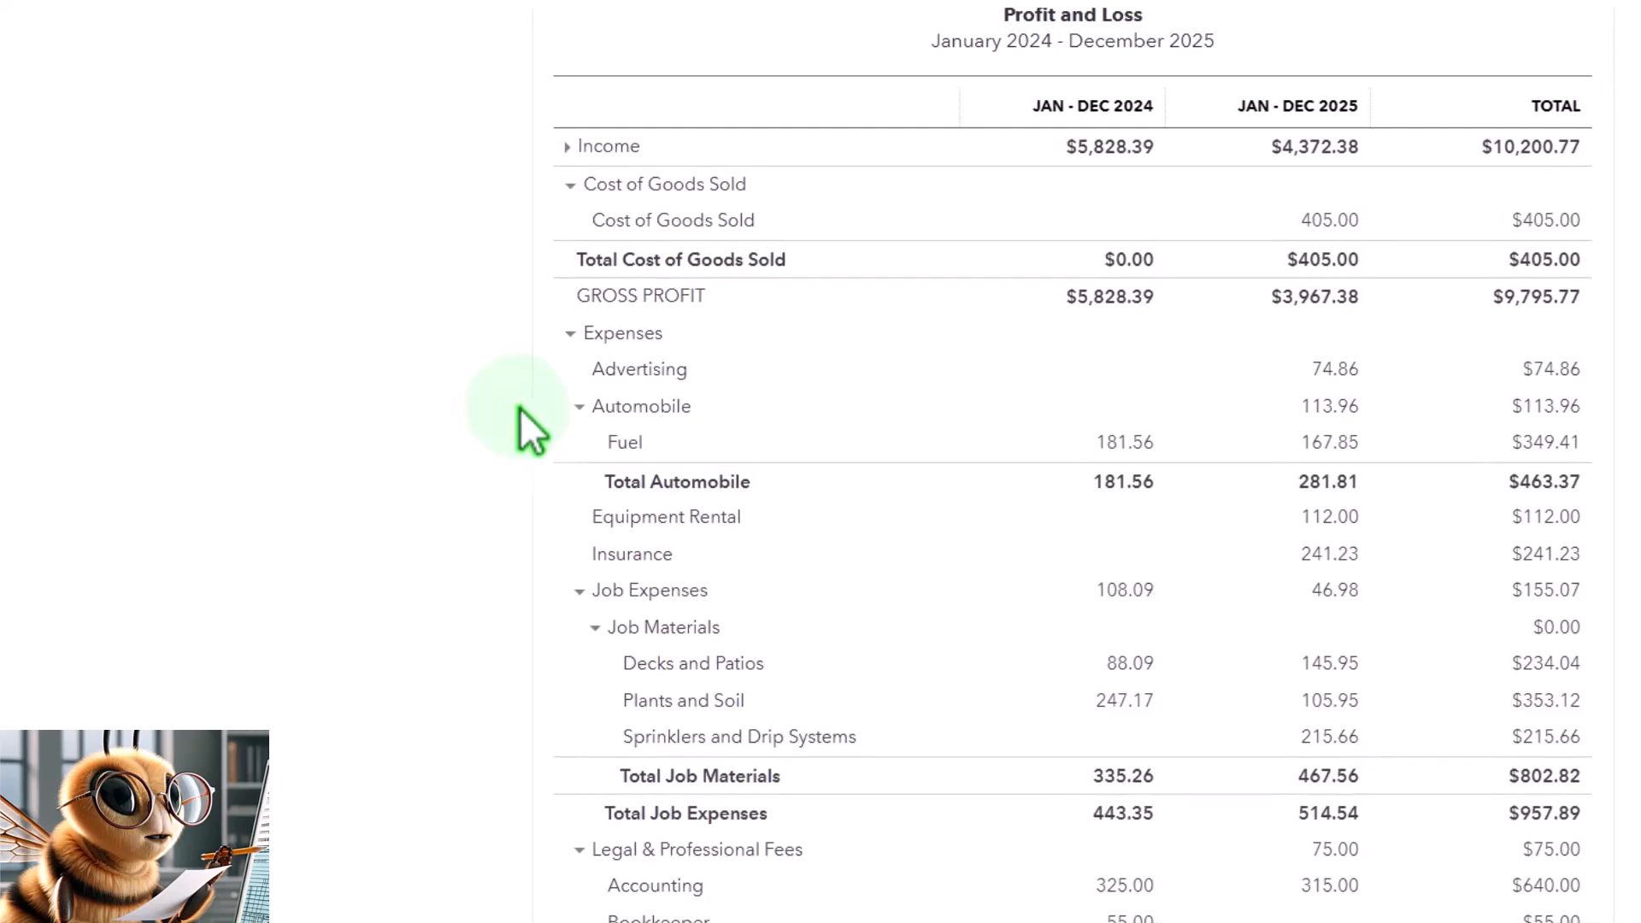
{"action": "scroll", "coordinate": [519, 407], "scroll_direction": "down", "scroll_amount": 2}
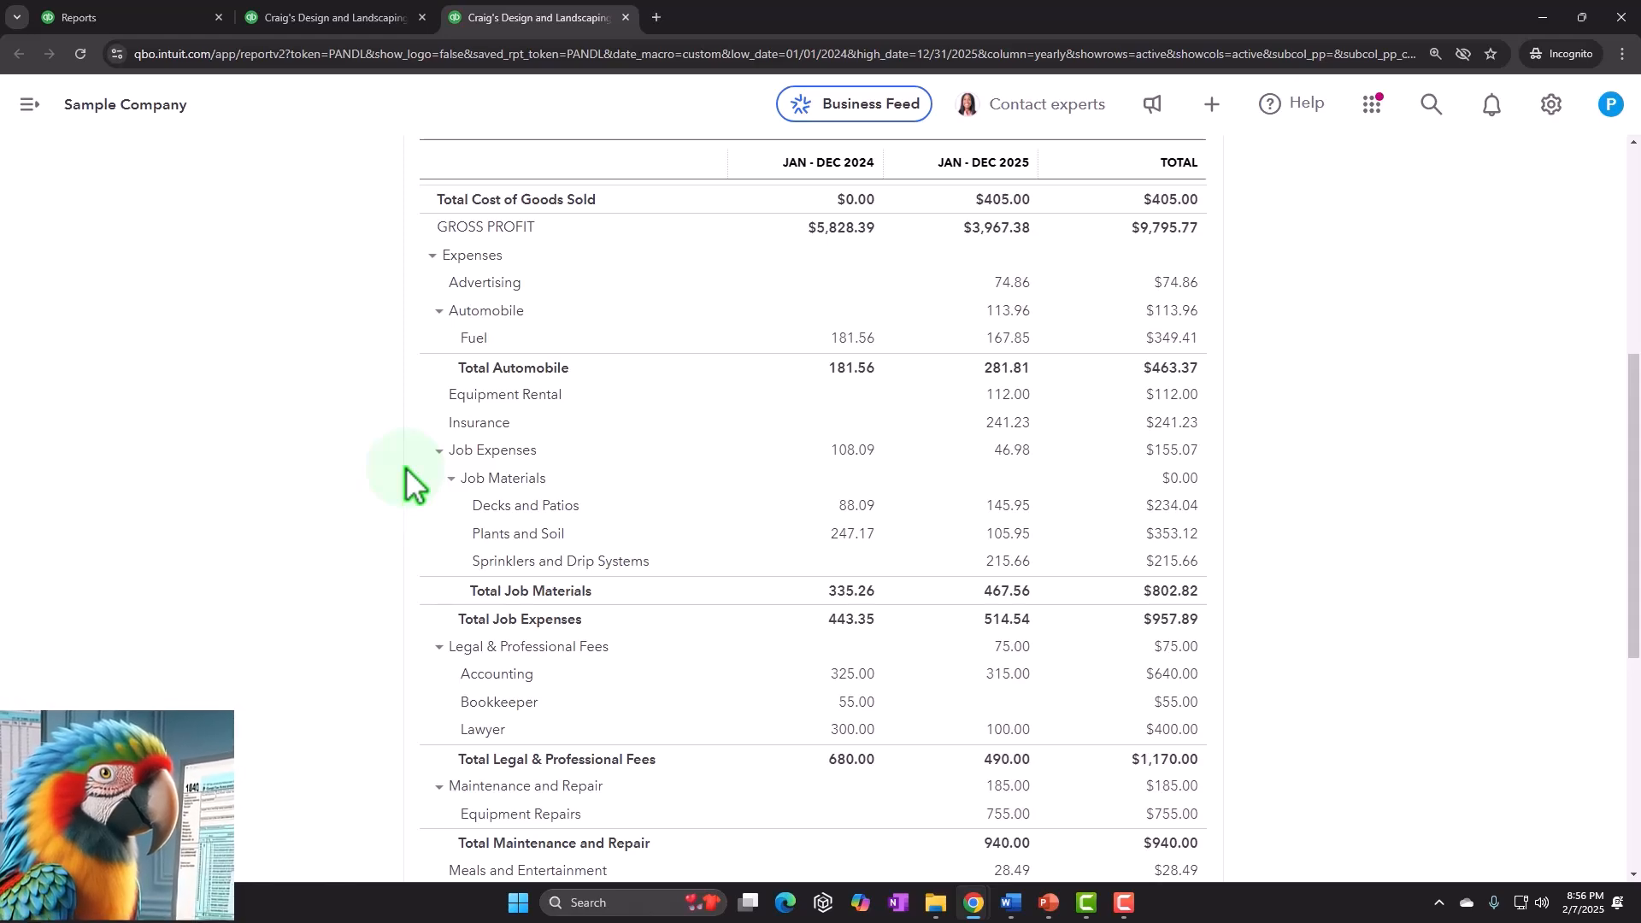
- Drill into the 2024 Accounts Receivable (A/R) amount on the Balance Sheet, then return to the summary report
{"action": "left_click", "coordinate": [342, 17]}
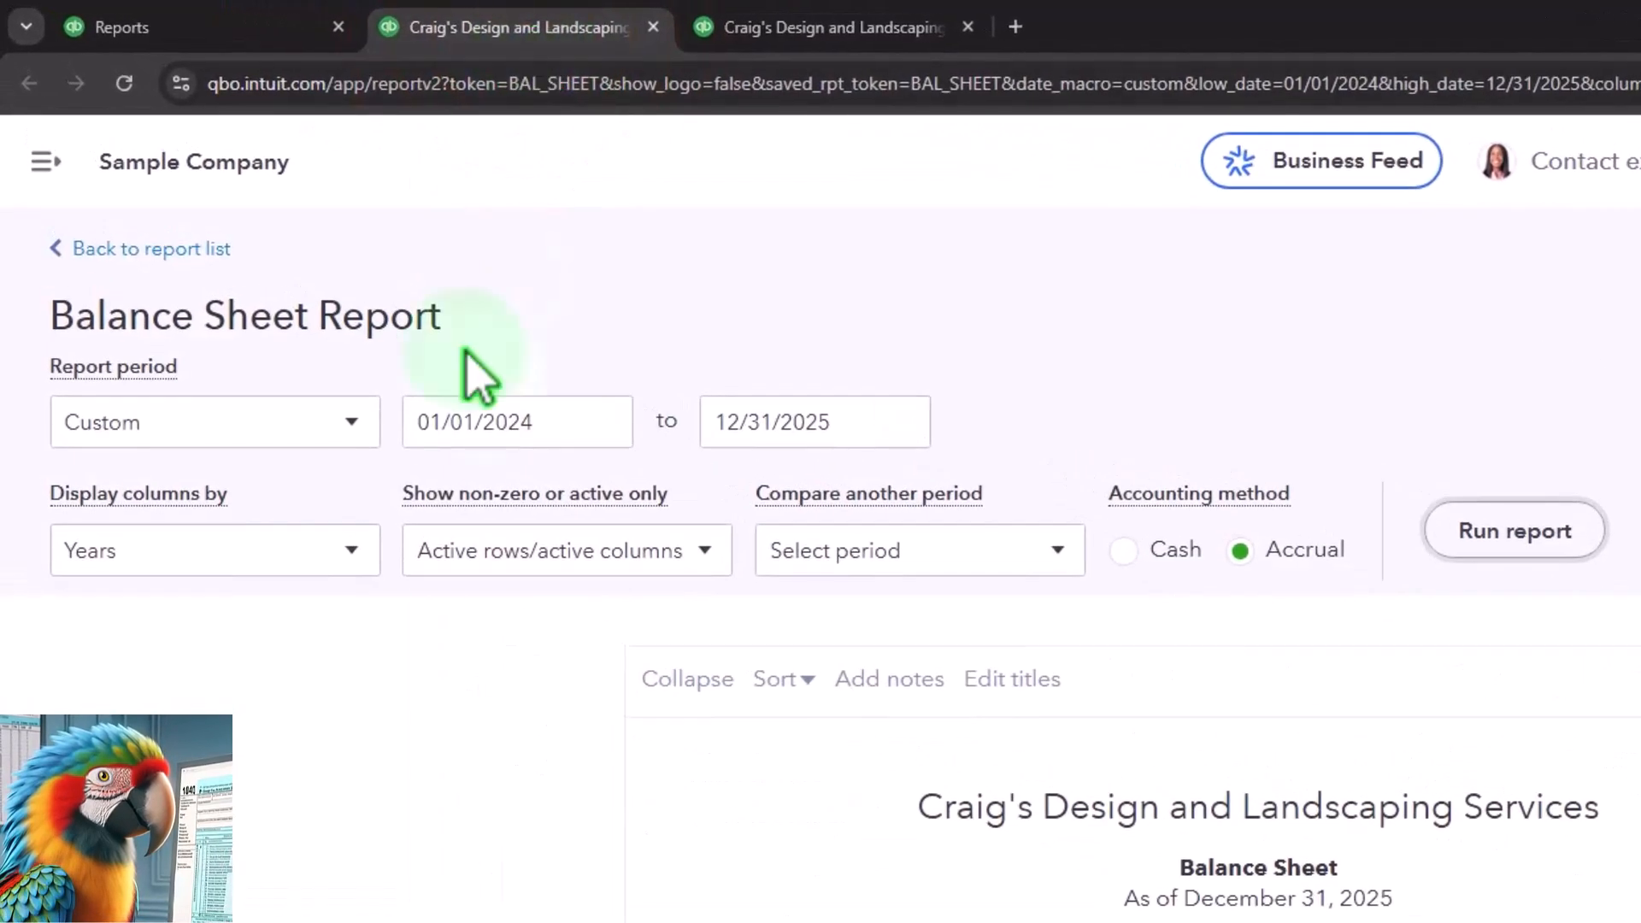
{"action": "scroll", "coordinate": [301, 483], "scroll_direction": "down", "scroll_amount": 6}
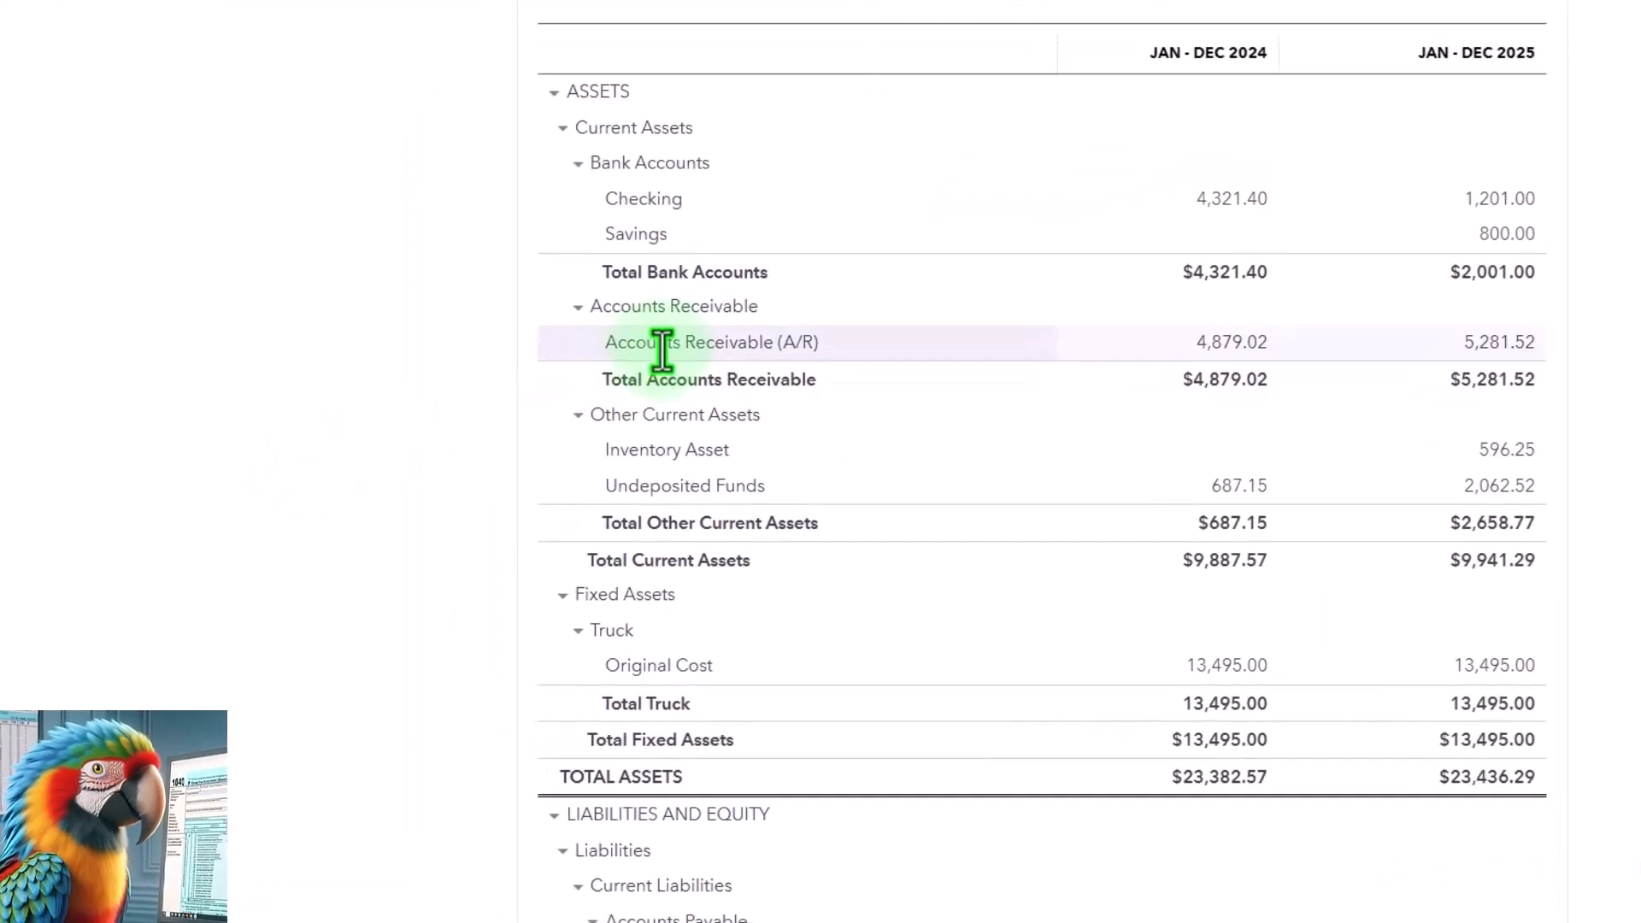
{"action": "left_click", "coordinate": [1246, 343]}
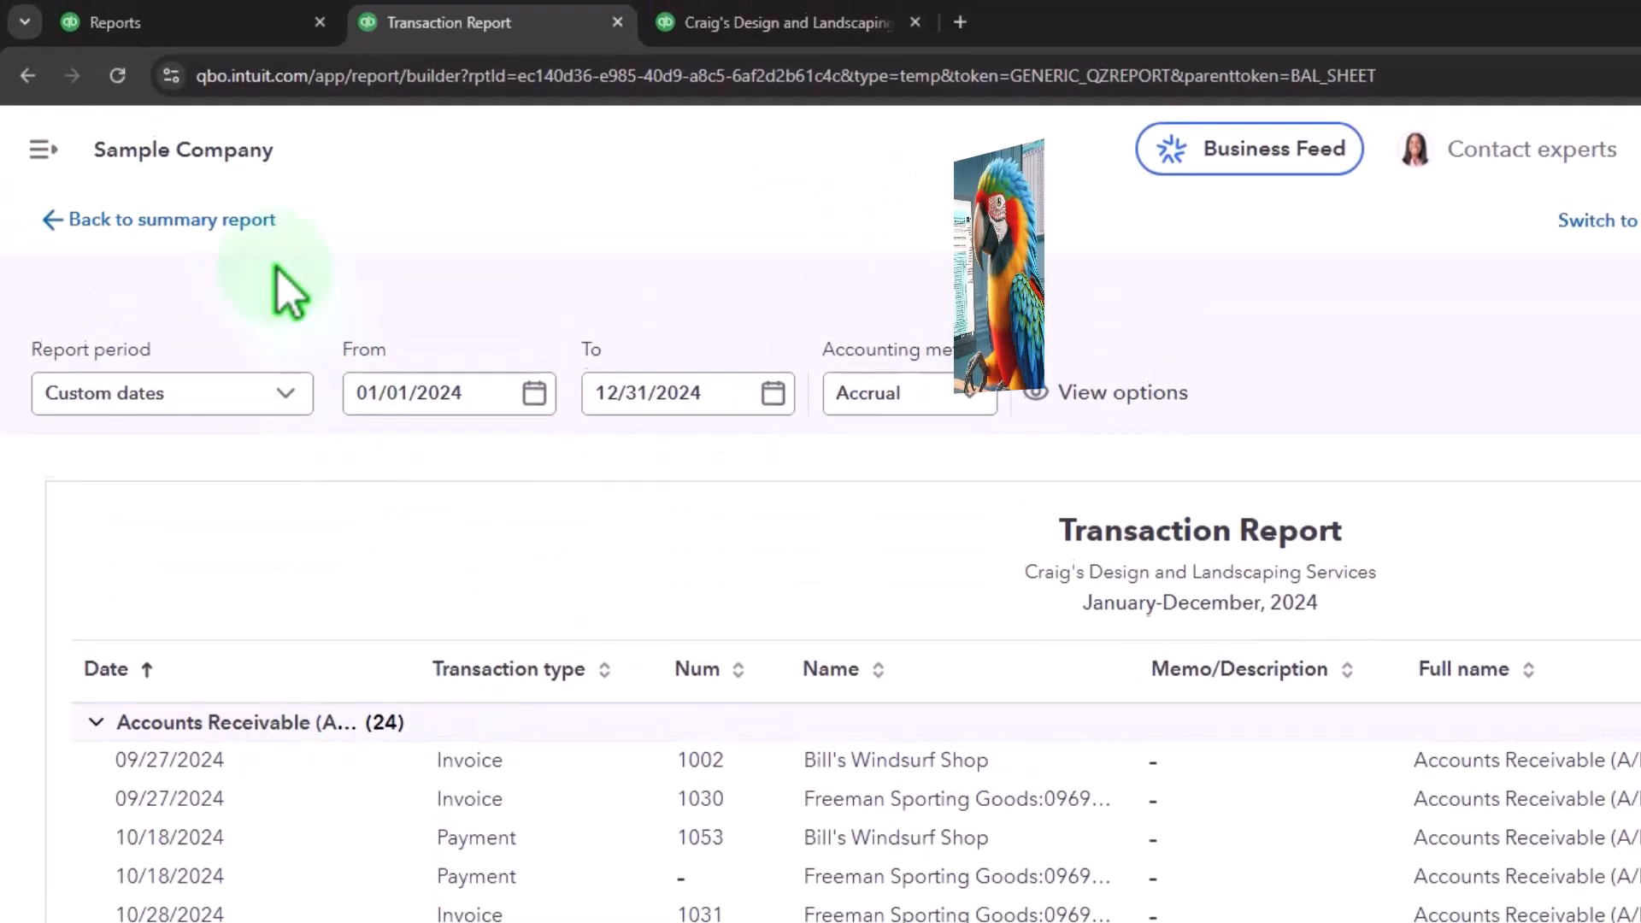
{"action": "left_click", "coordinate": [153, 222]}
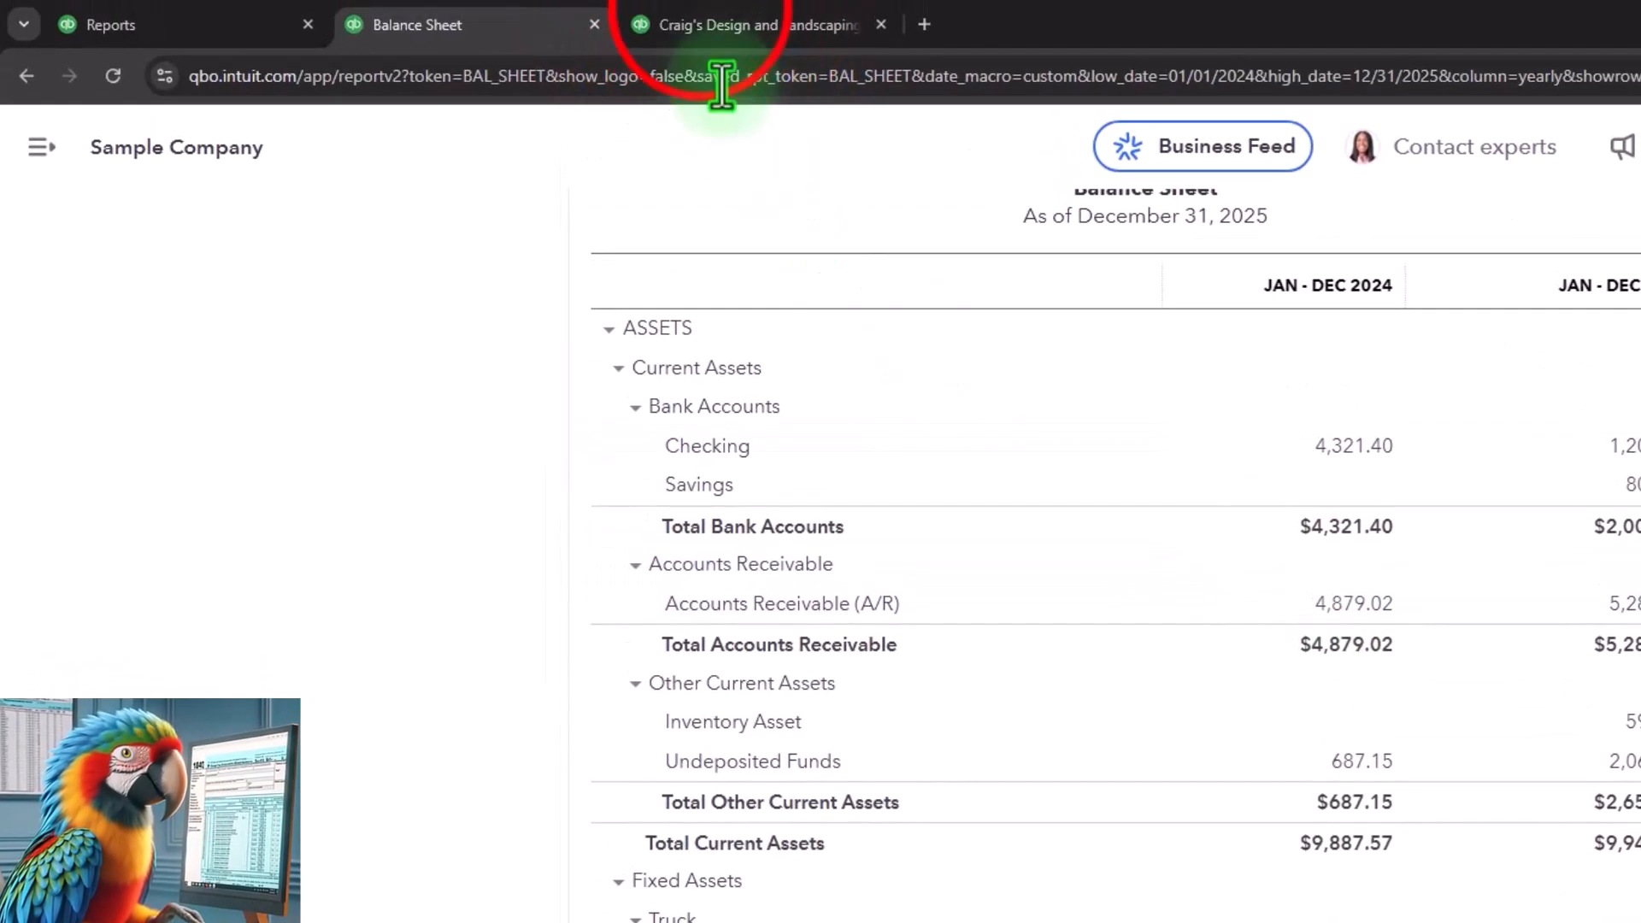
- Drill into the 2024 Job Expenses amount on the Profit and Loss, then return to the summary report
{"action": "left_click", "coordinate": [704, 15]}
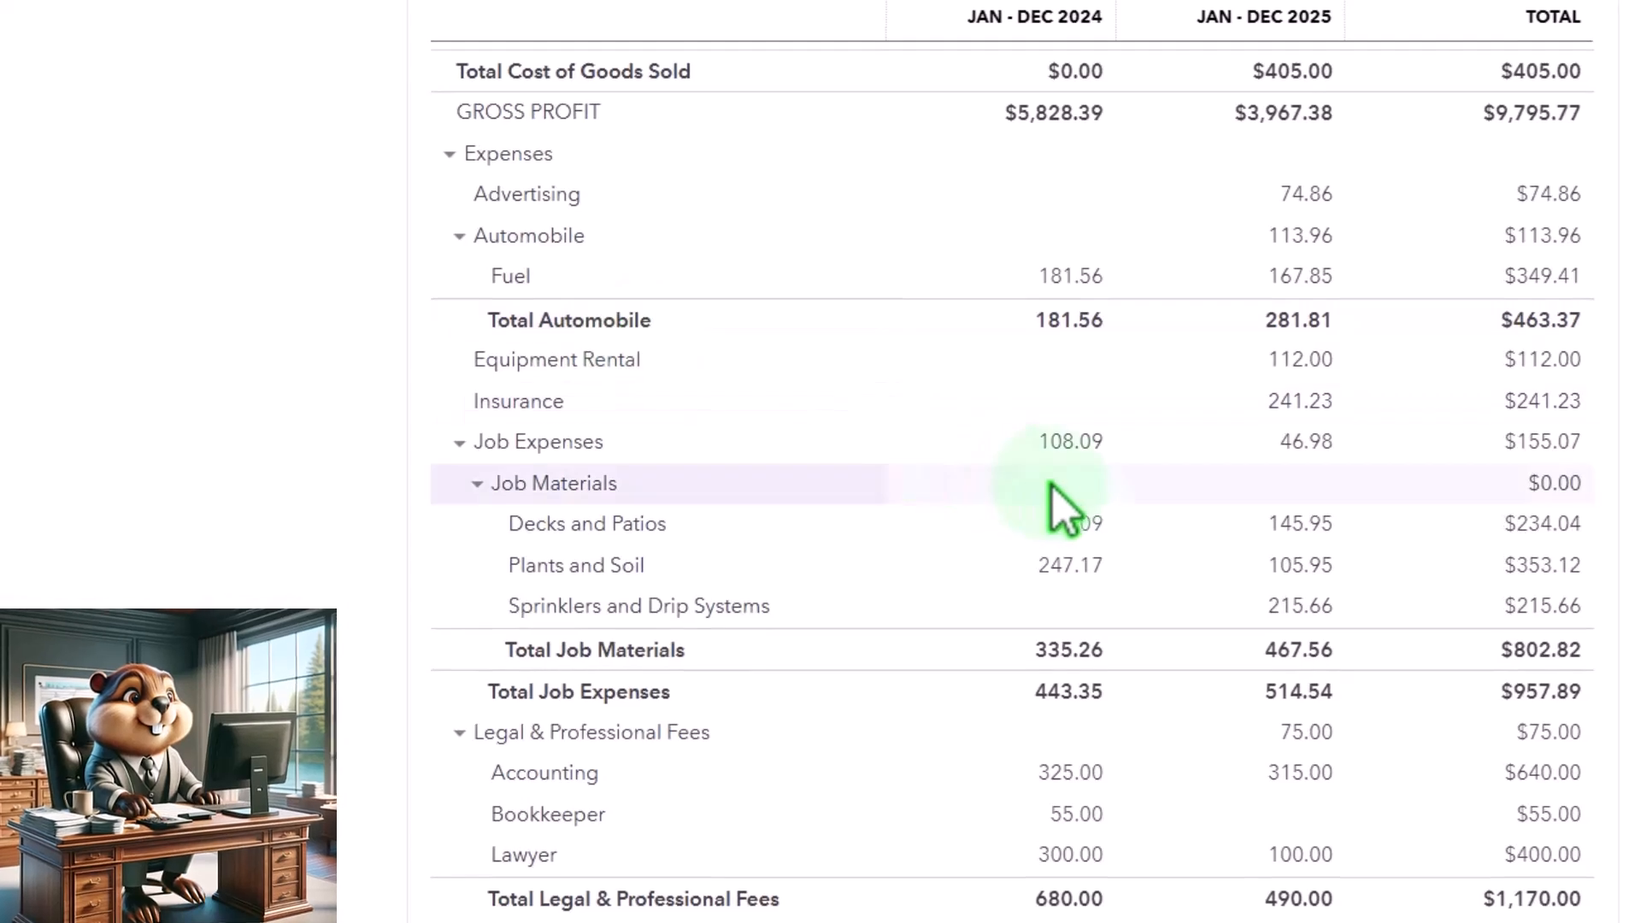
{"action": "left_click", "coordinate": [1069, 439]}
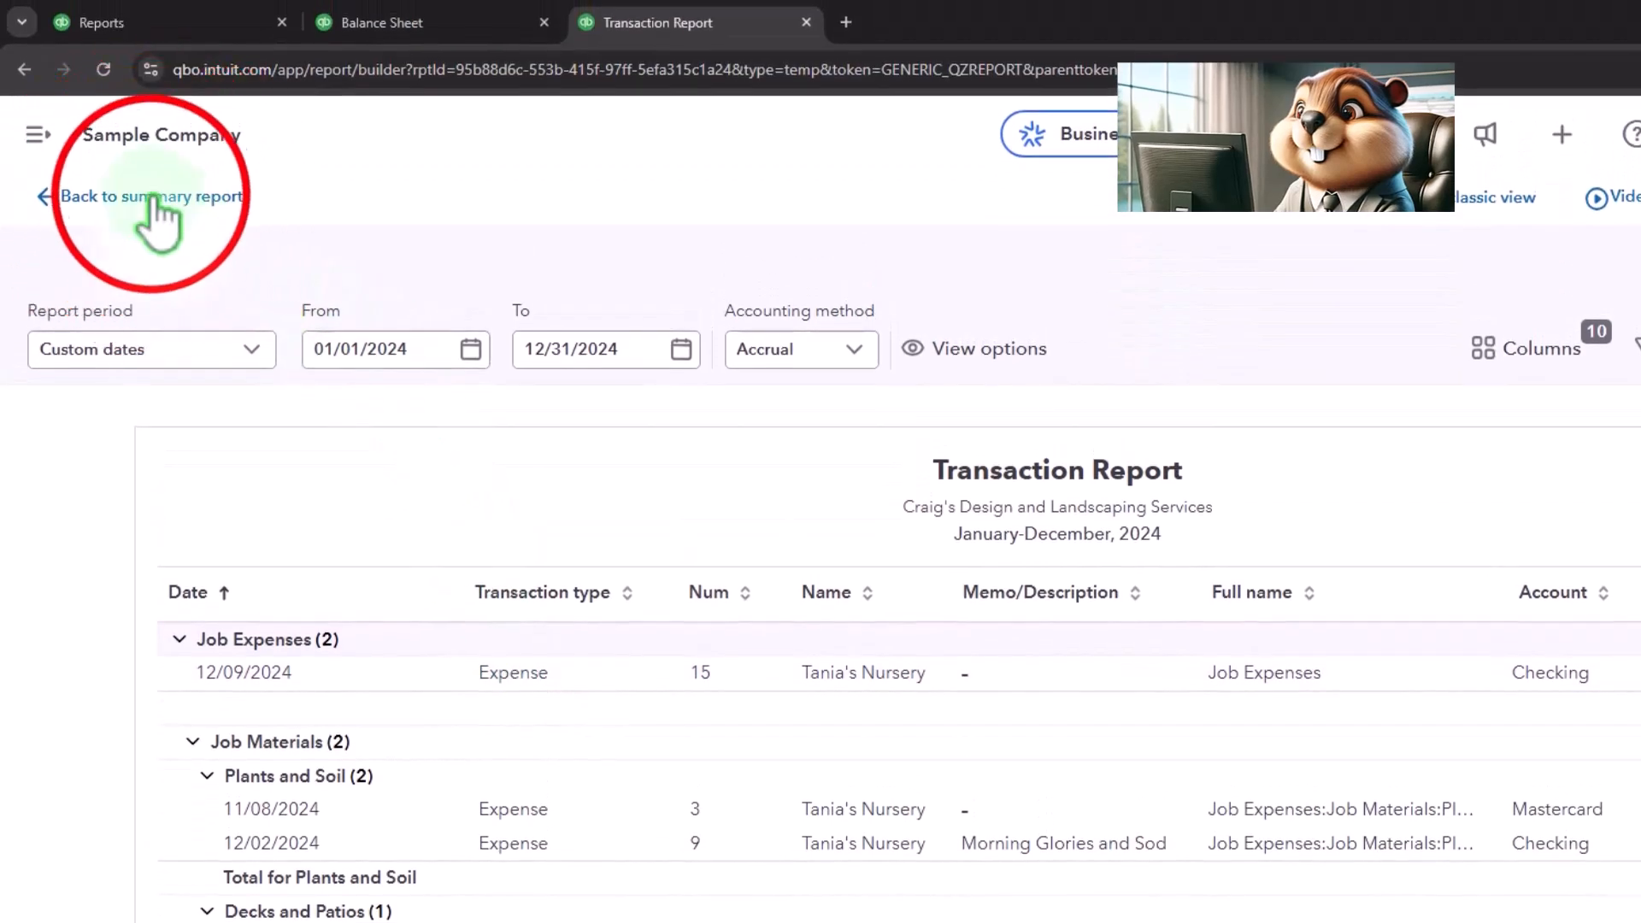
{"action": "left_click", "coordinate": [152, 199]}
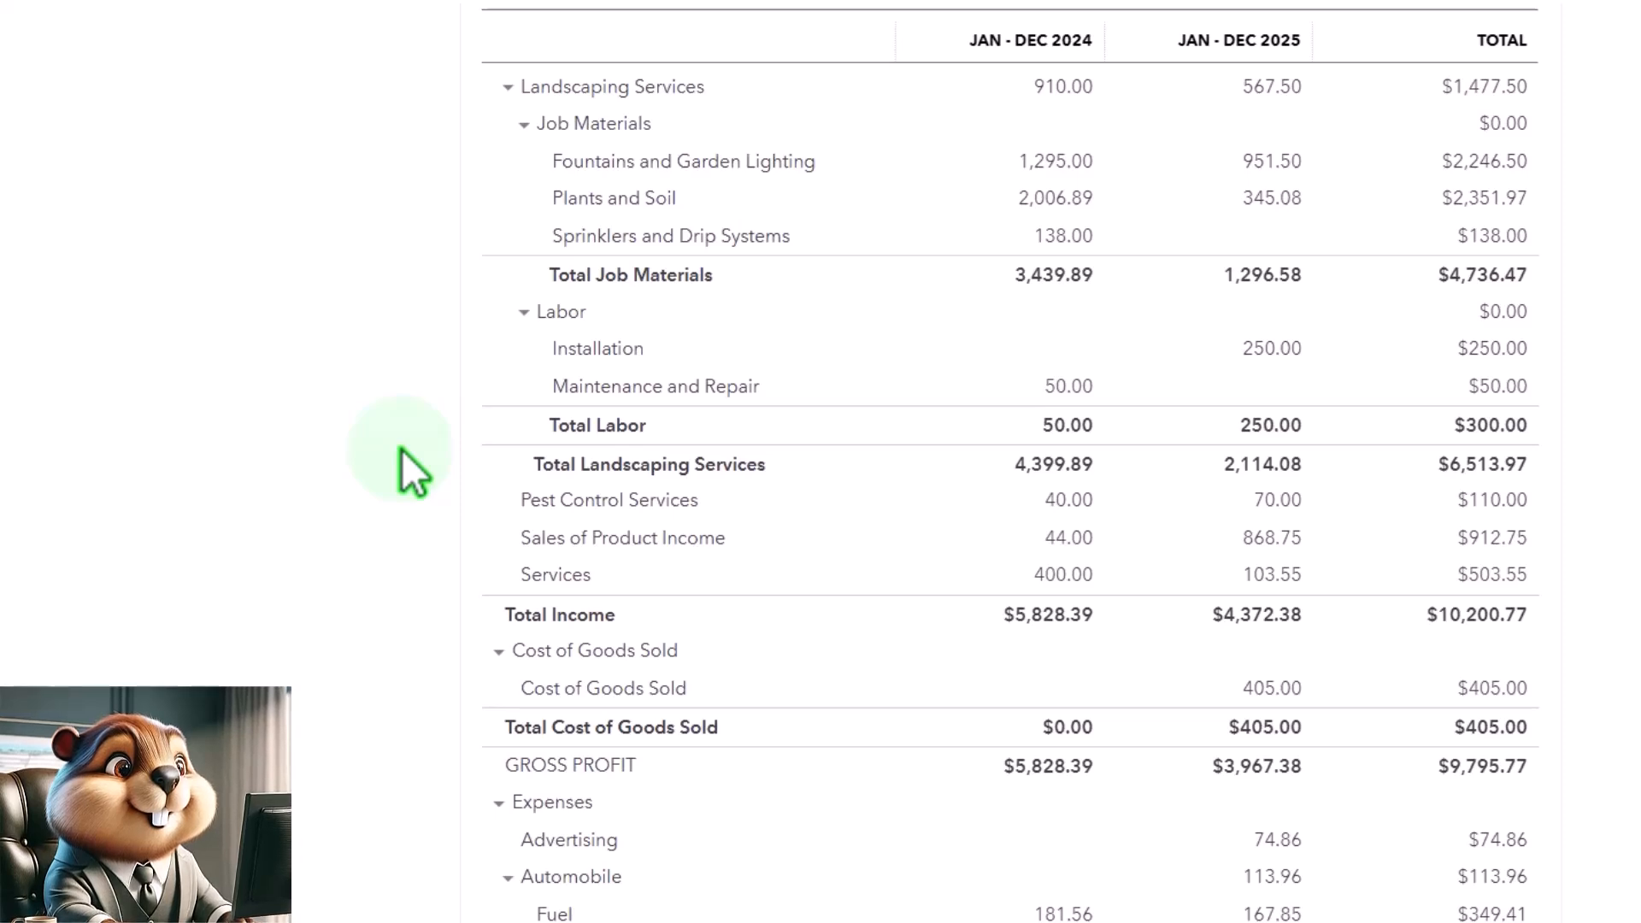
- Collapse the Expenses section of the Profit and Loss report
{"action": "scroll", "coordinate": [402, 449], "scroll_direction": "up", "scroll_amount": 2}
{"action": "scroll", "coordinate": [402, 450], "scroll_direction": "down", "scroll_amount": 1}
{"action": "scroll", "coordinate": [390, 387], "scroll_direction": "down", "scroll_amount": 5}
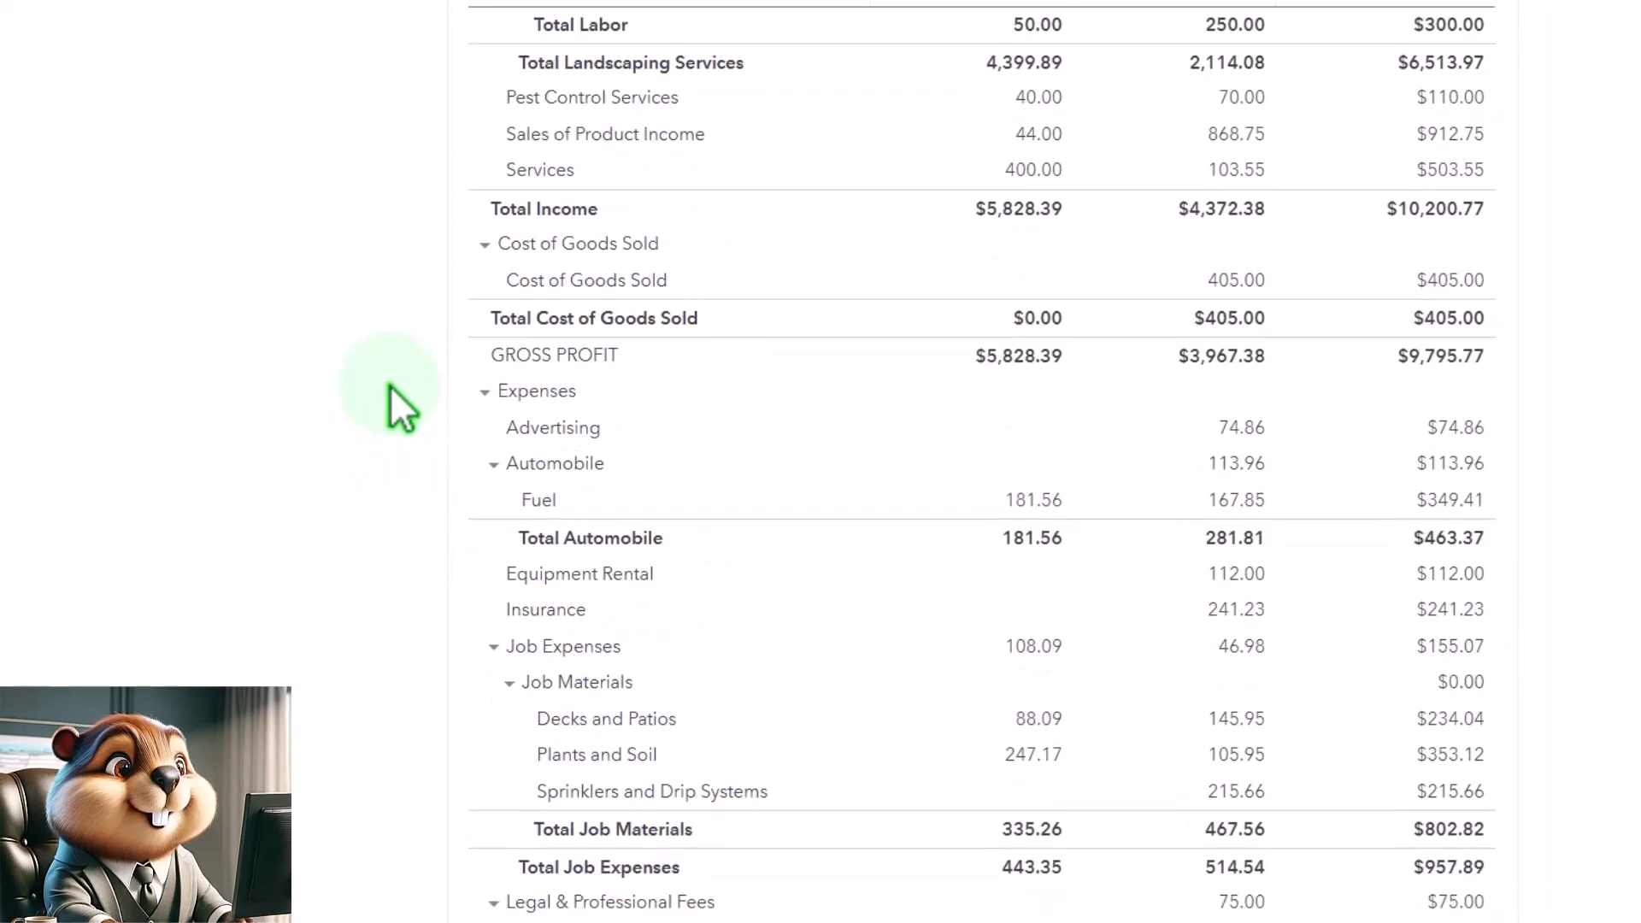
{"action": "left_click", "coordinate": [483, 391]}
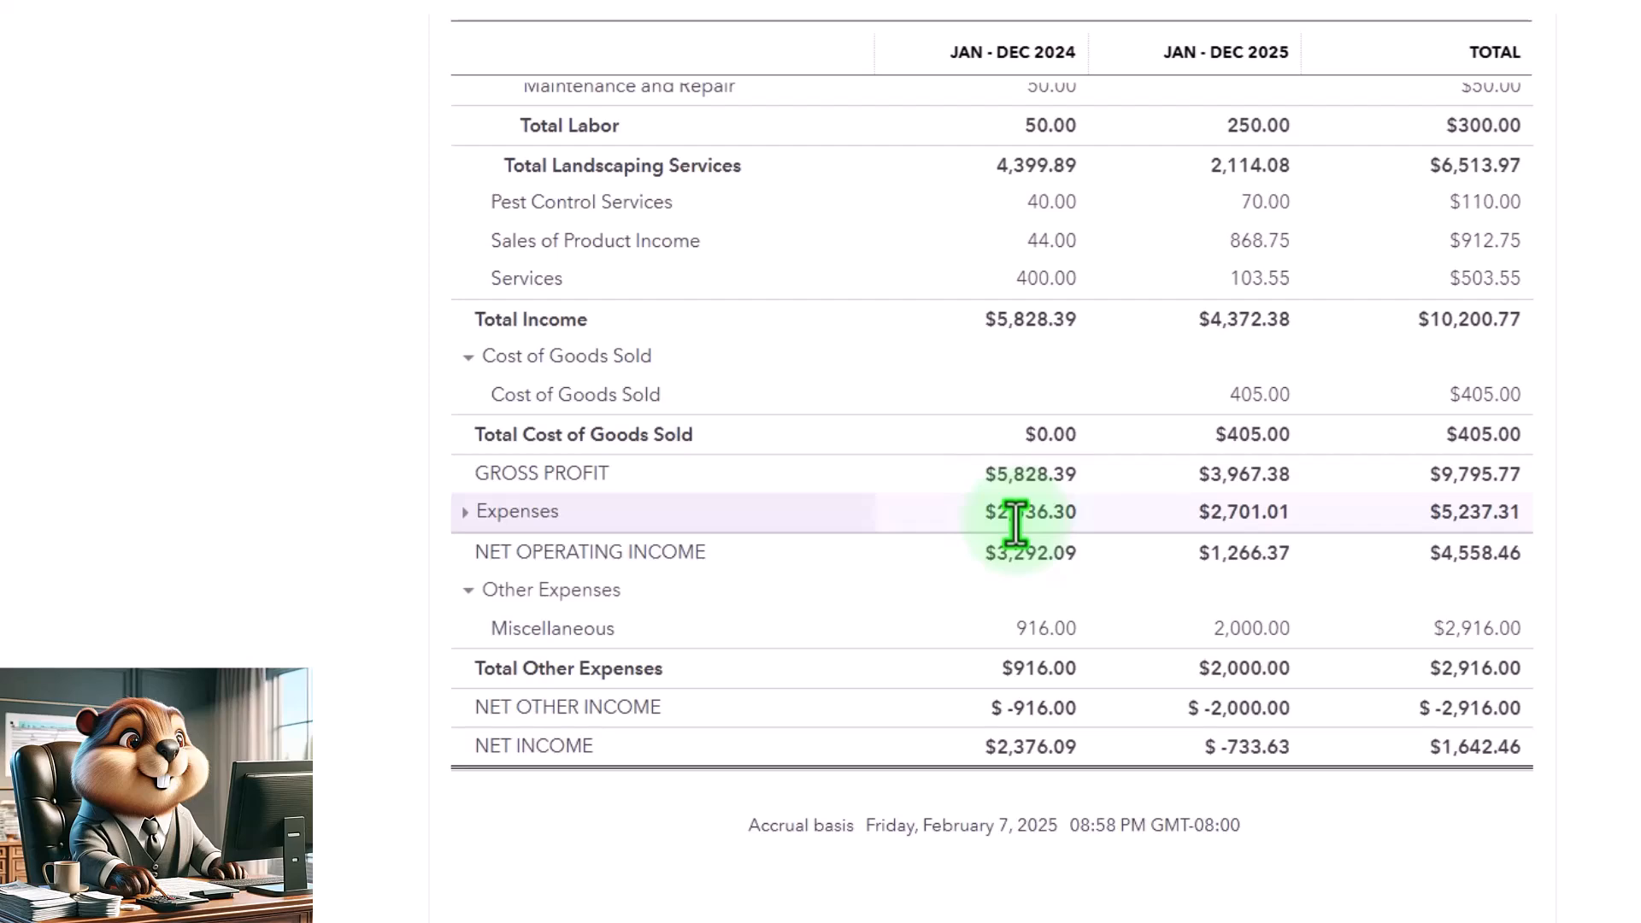
- Glance at the Balance Sheet tab, return to the Profit and Loss, and open then dismiss the create-new menu
{"action": "left_click", "coordinate": [470, 42]}
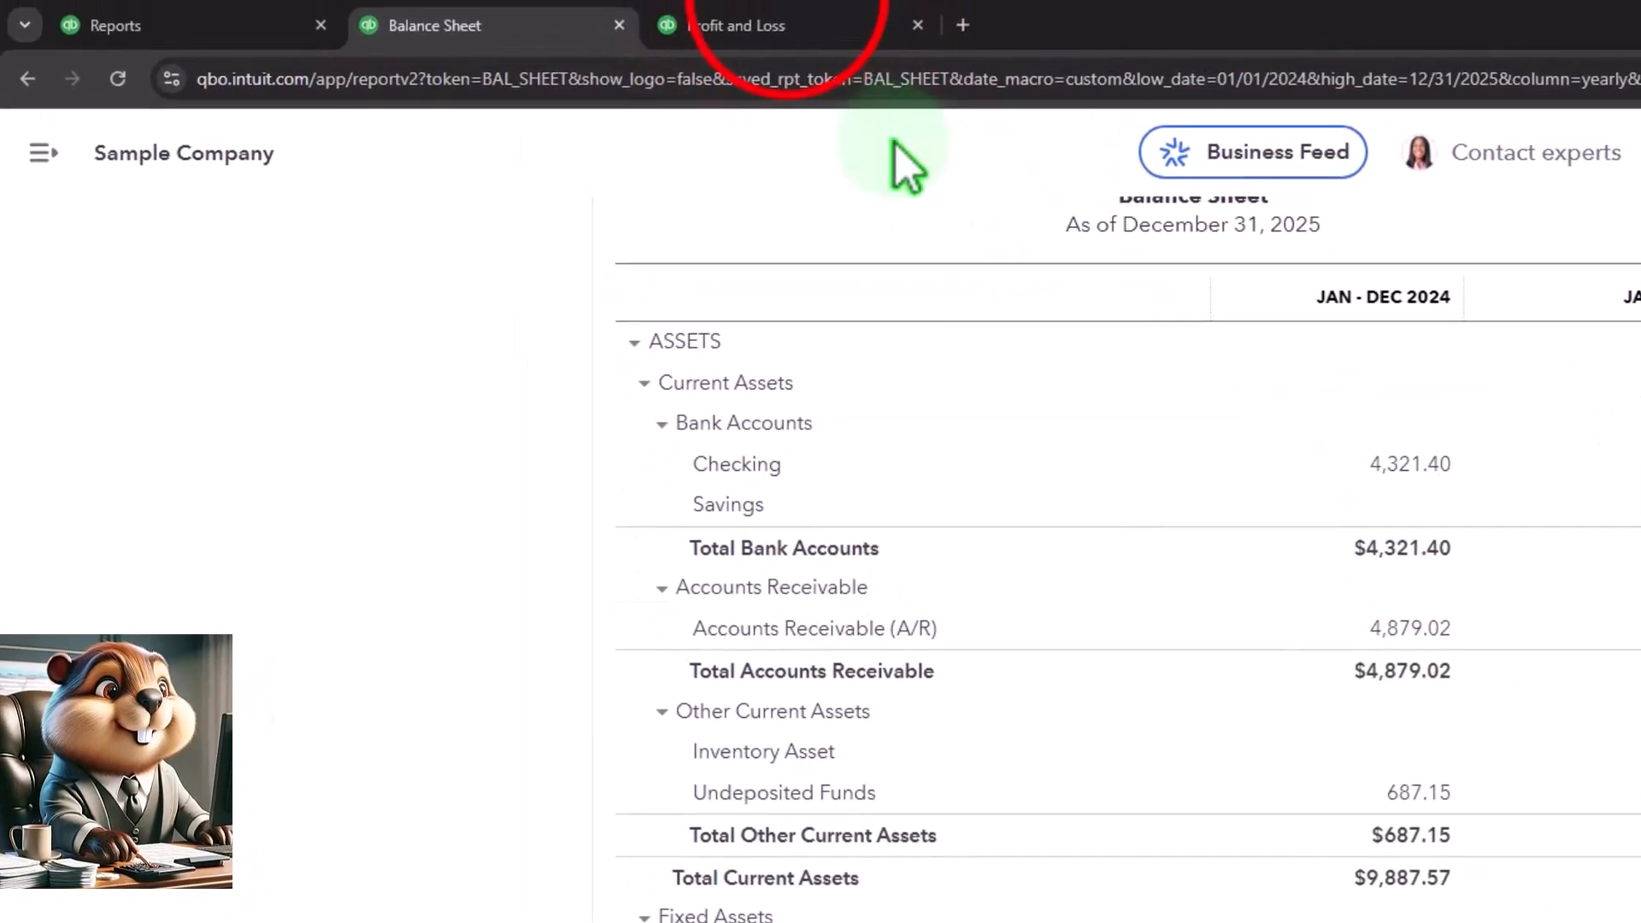
{"action": "left_click", "coordinate": [752, 25]}
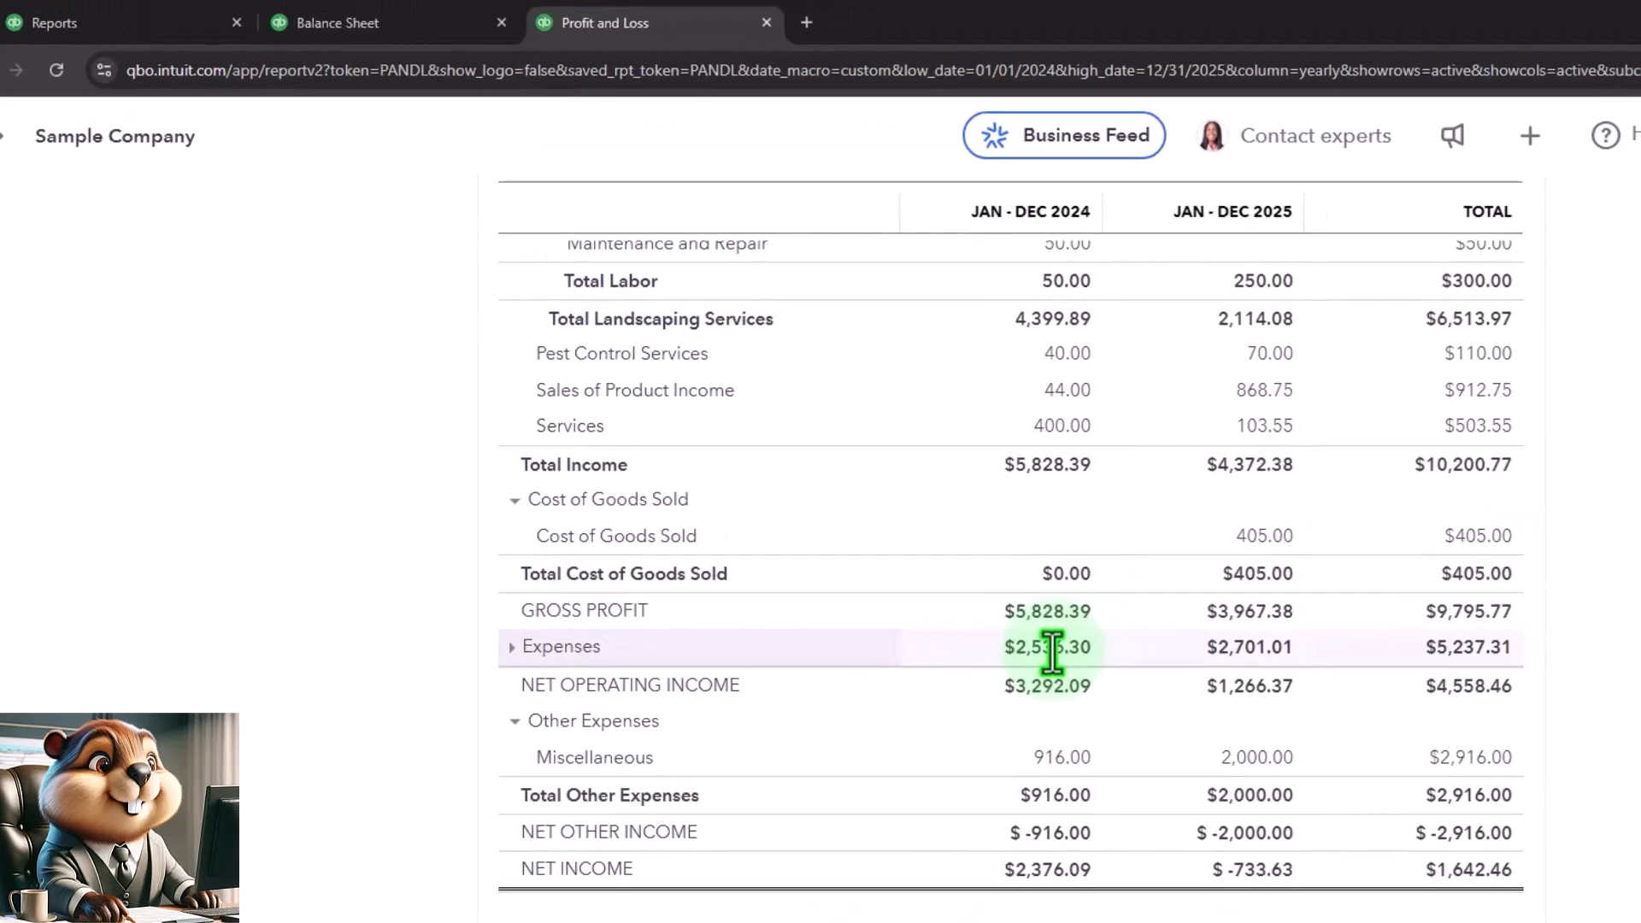
{"action": "left_click", "coordinate": [1530, 135]}
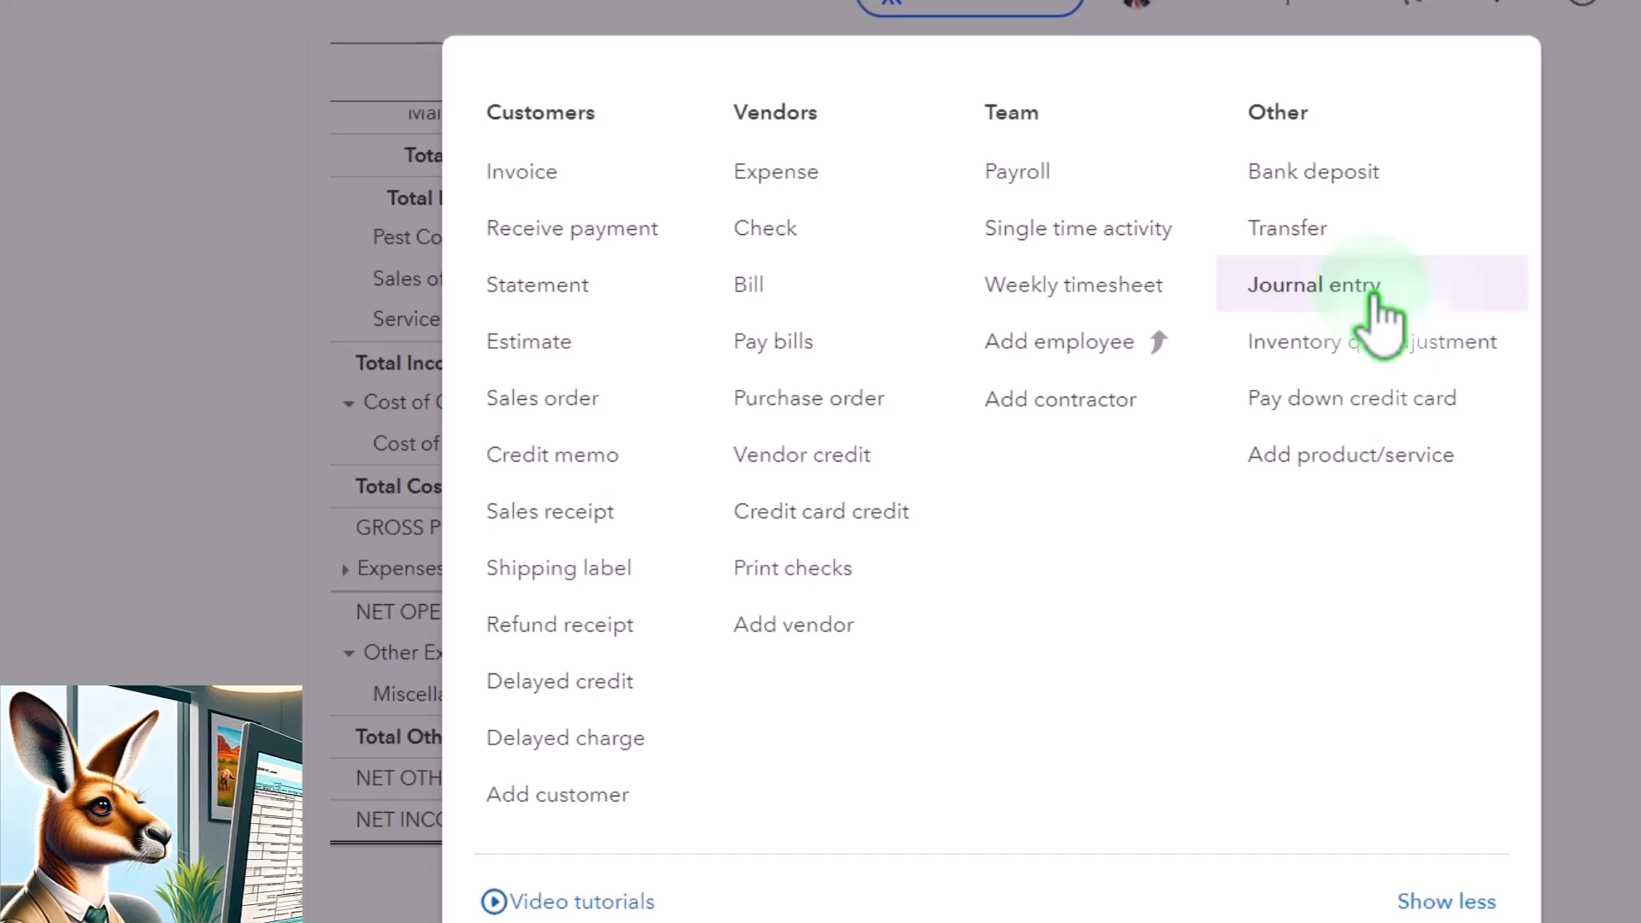
{"action": "left_click", "coordinate": [132, 371]}
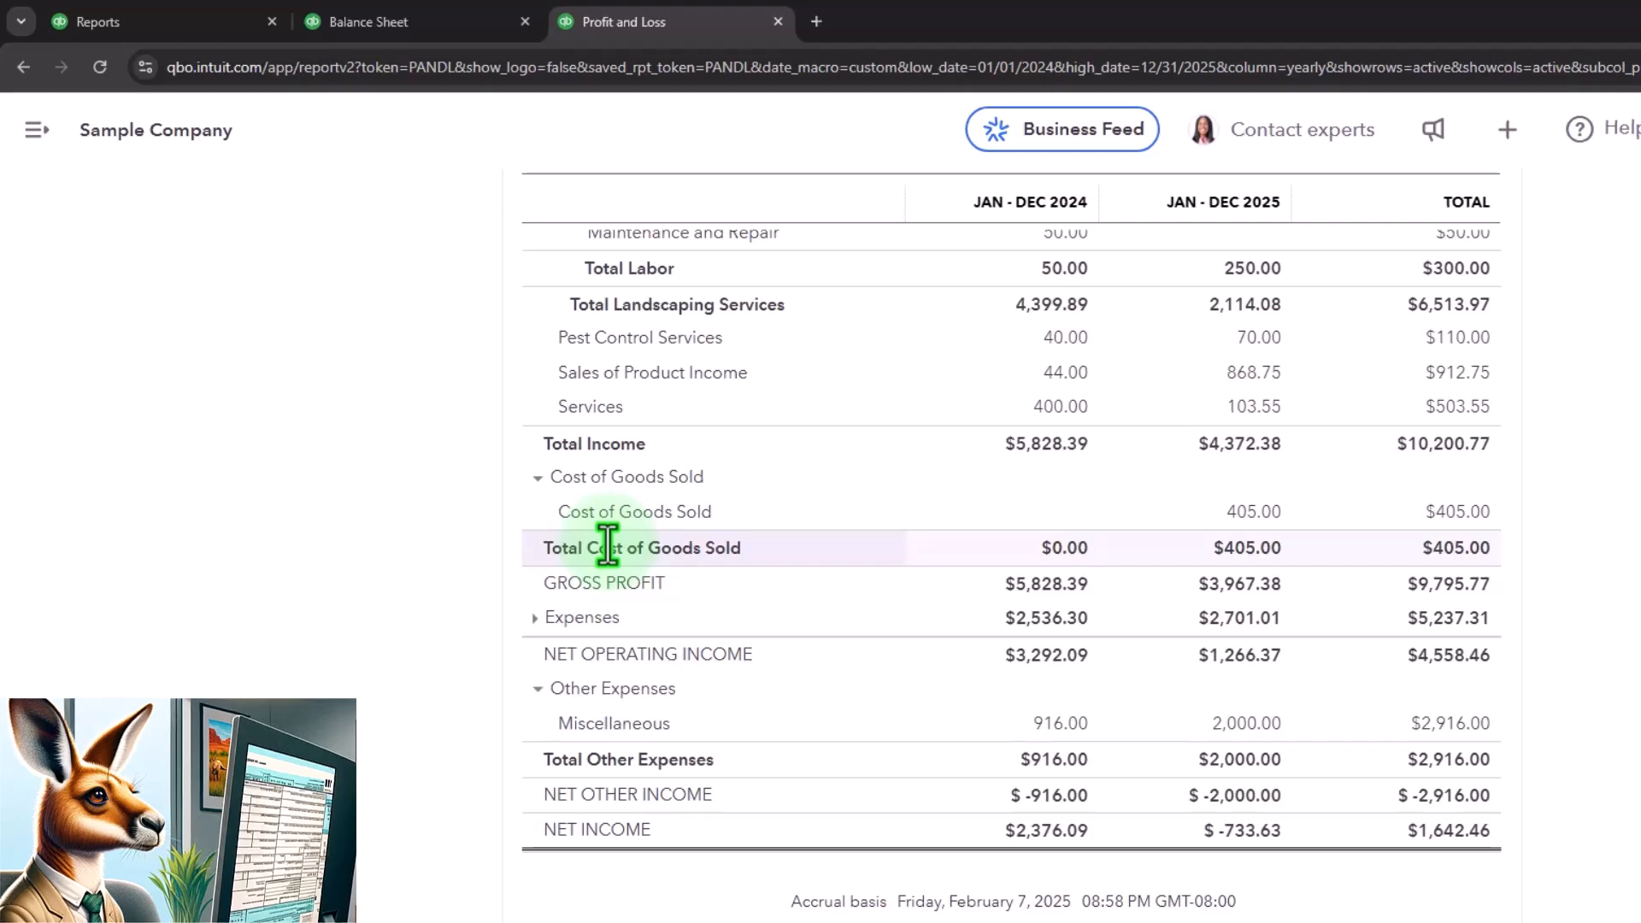
- Open the Bank transactions page from the Transactions menu and dismiss the bank connection welcome dialog
{"action": "left_click", "coordinate": [159, 26]}
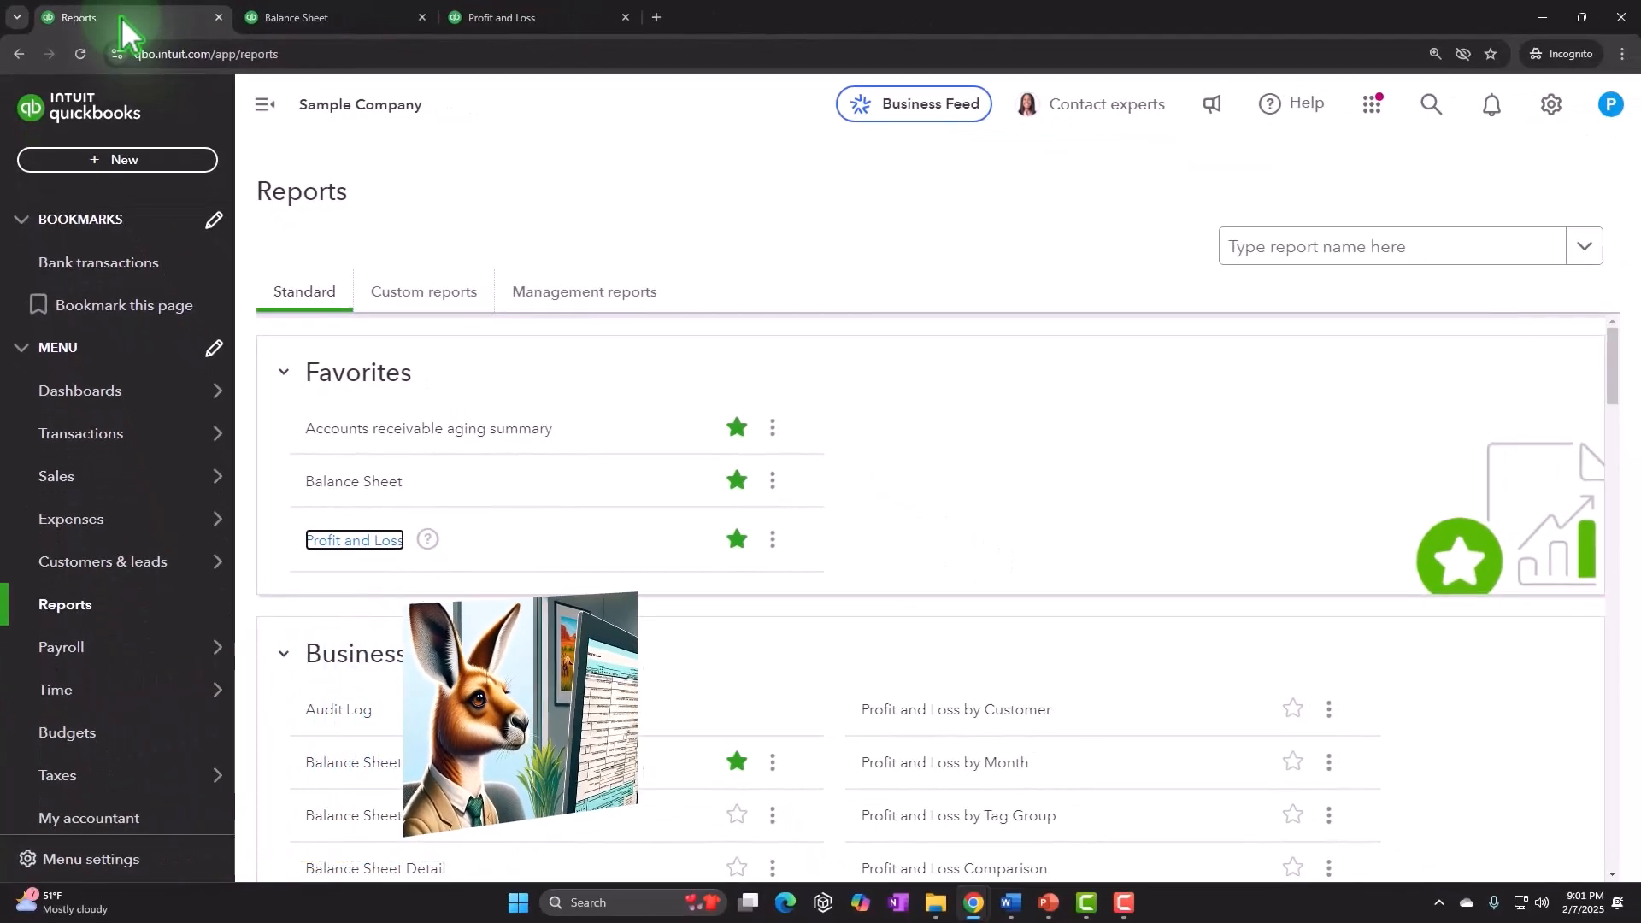
{"action": "left_click", "coordinate": [115, 436]}
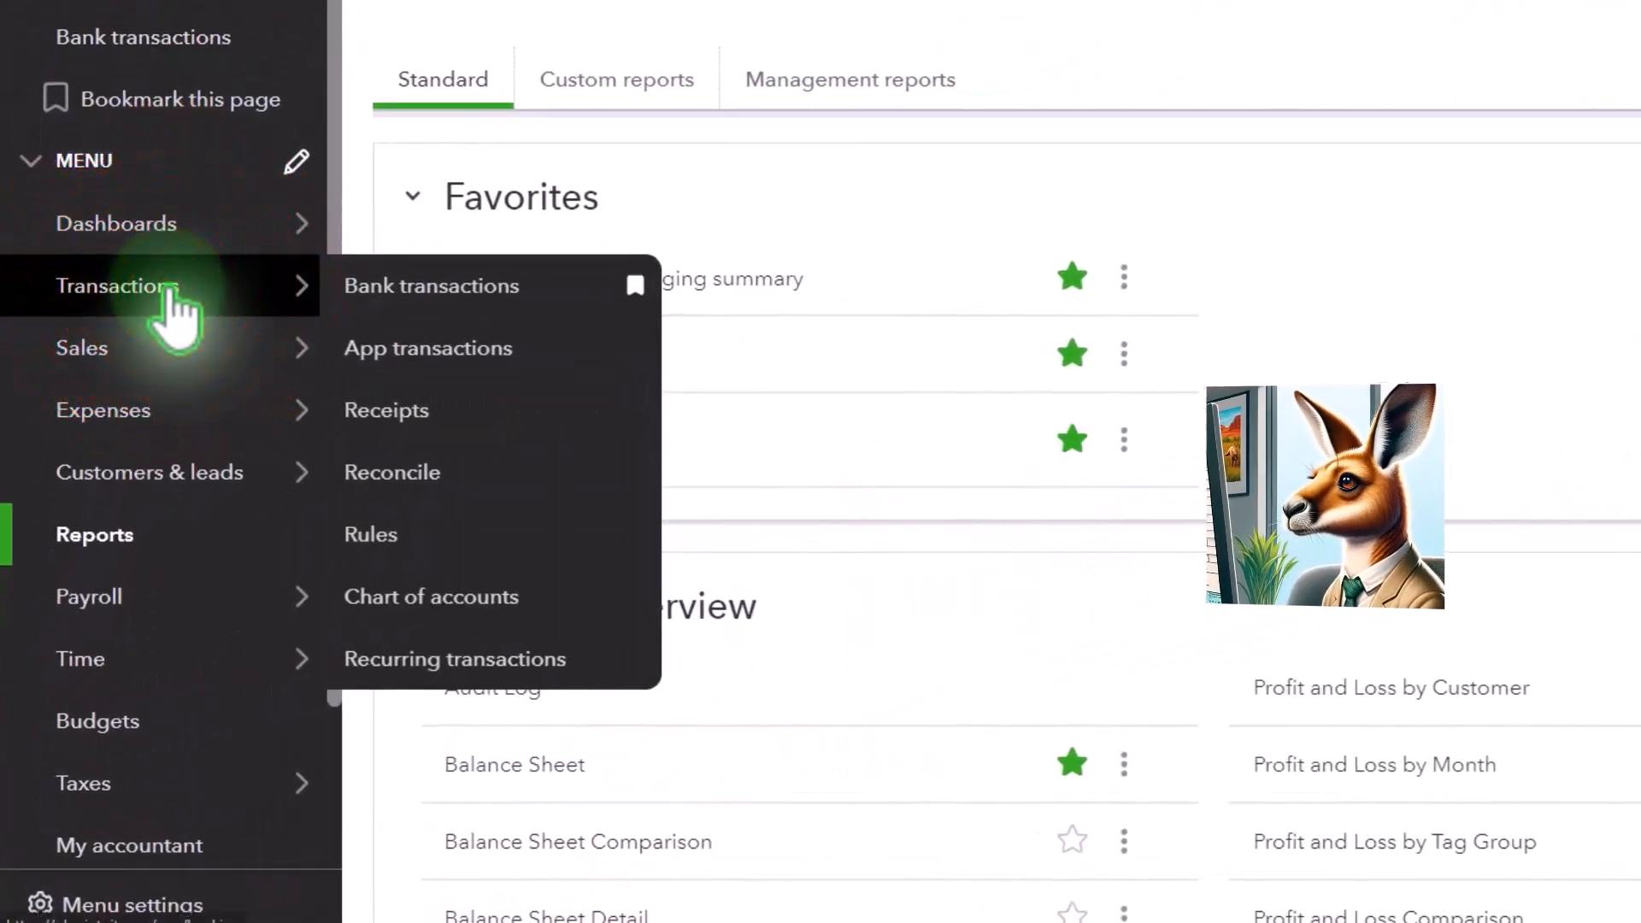
{"action": "left_click", "coordinate": [174, 295]}
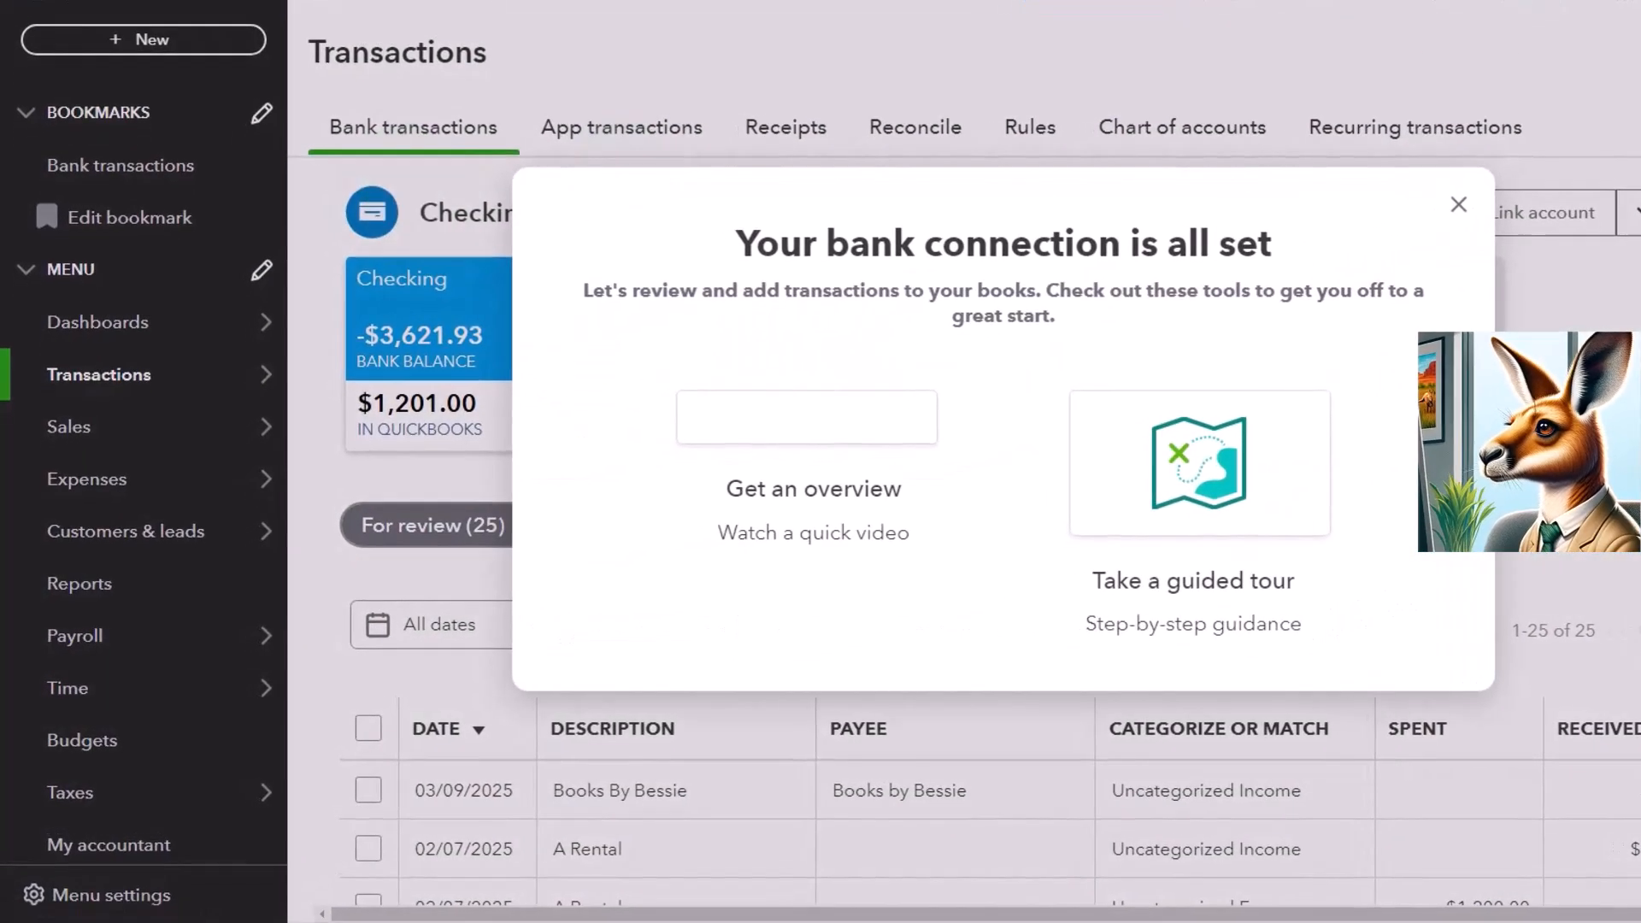
{"action": "left_click", "coordinate": [1458, 204]}
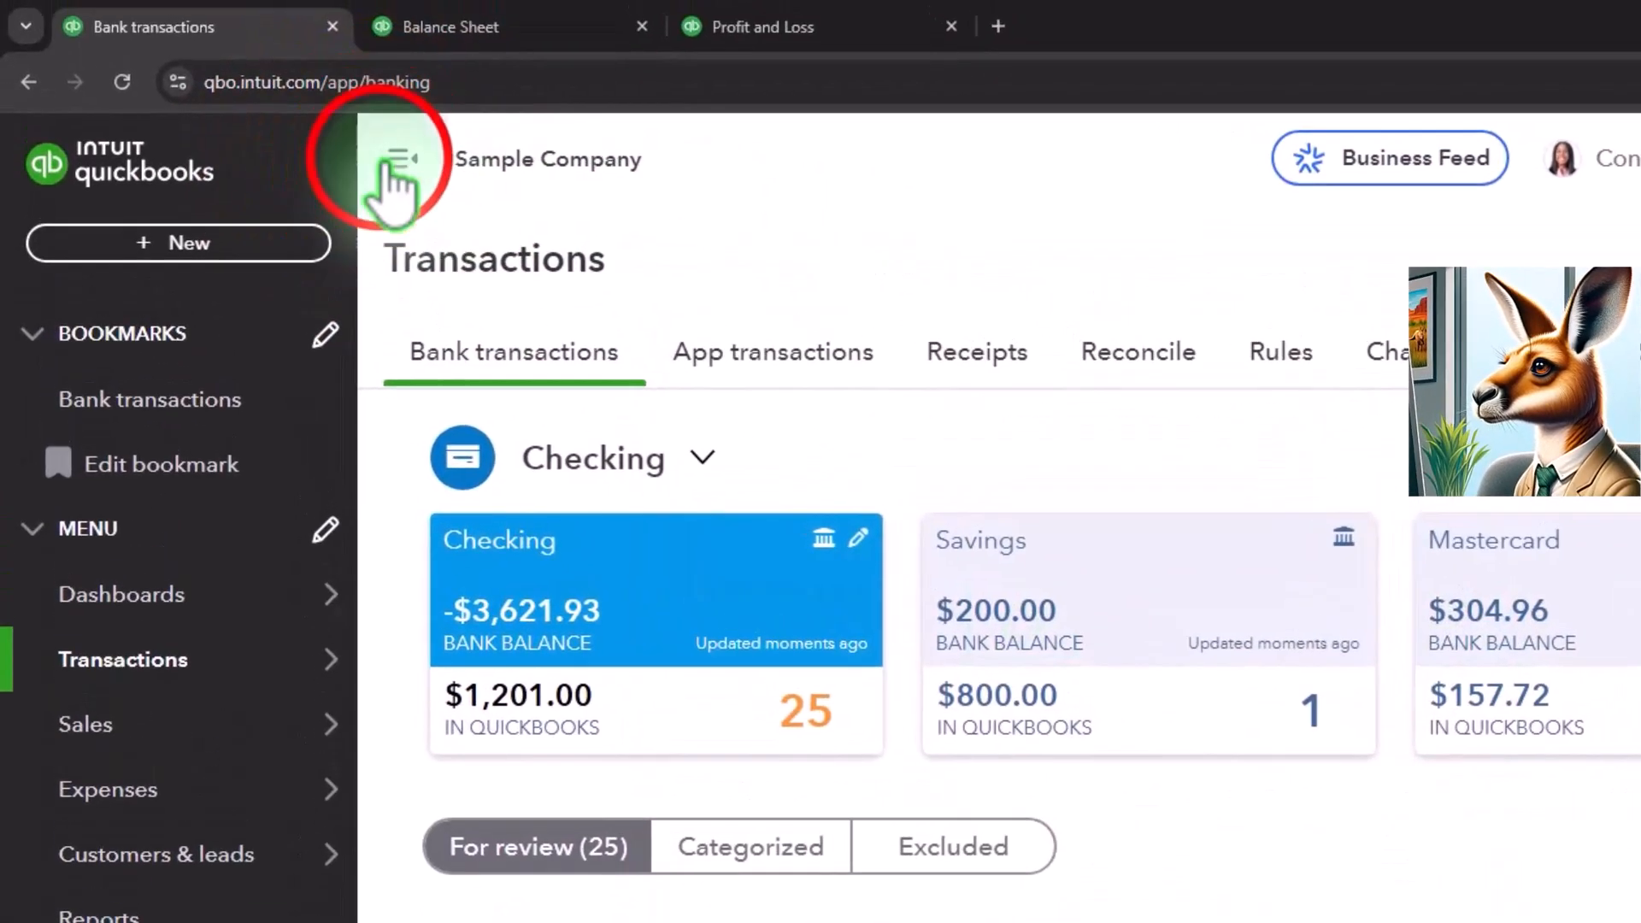
{"action": "left_click", "coordinate": [393, 171]}
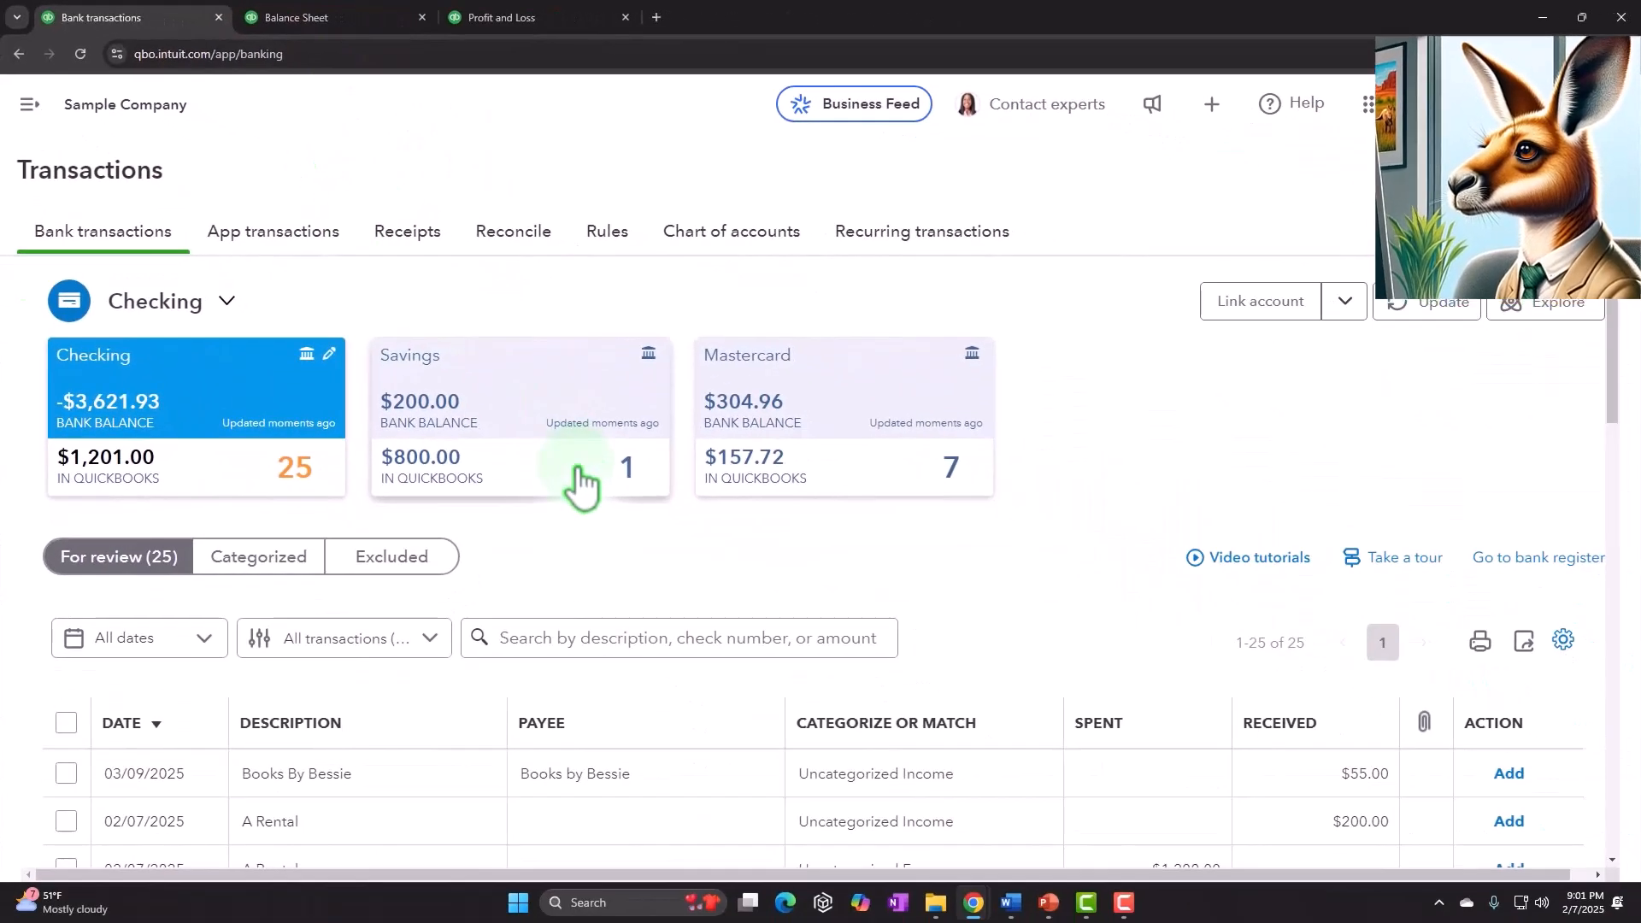
- Browse the bank transactions for review, expanding the Mahoney Mugs check and switching it to Categorize
{"action": "scroll", "coordinate": [887, 748], "scroll_direction": "down", "scroll_amount": 3}
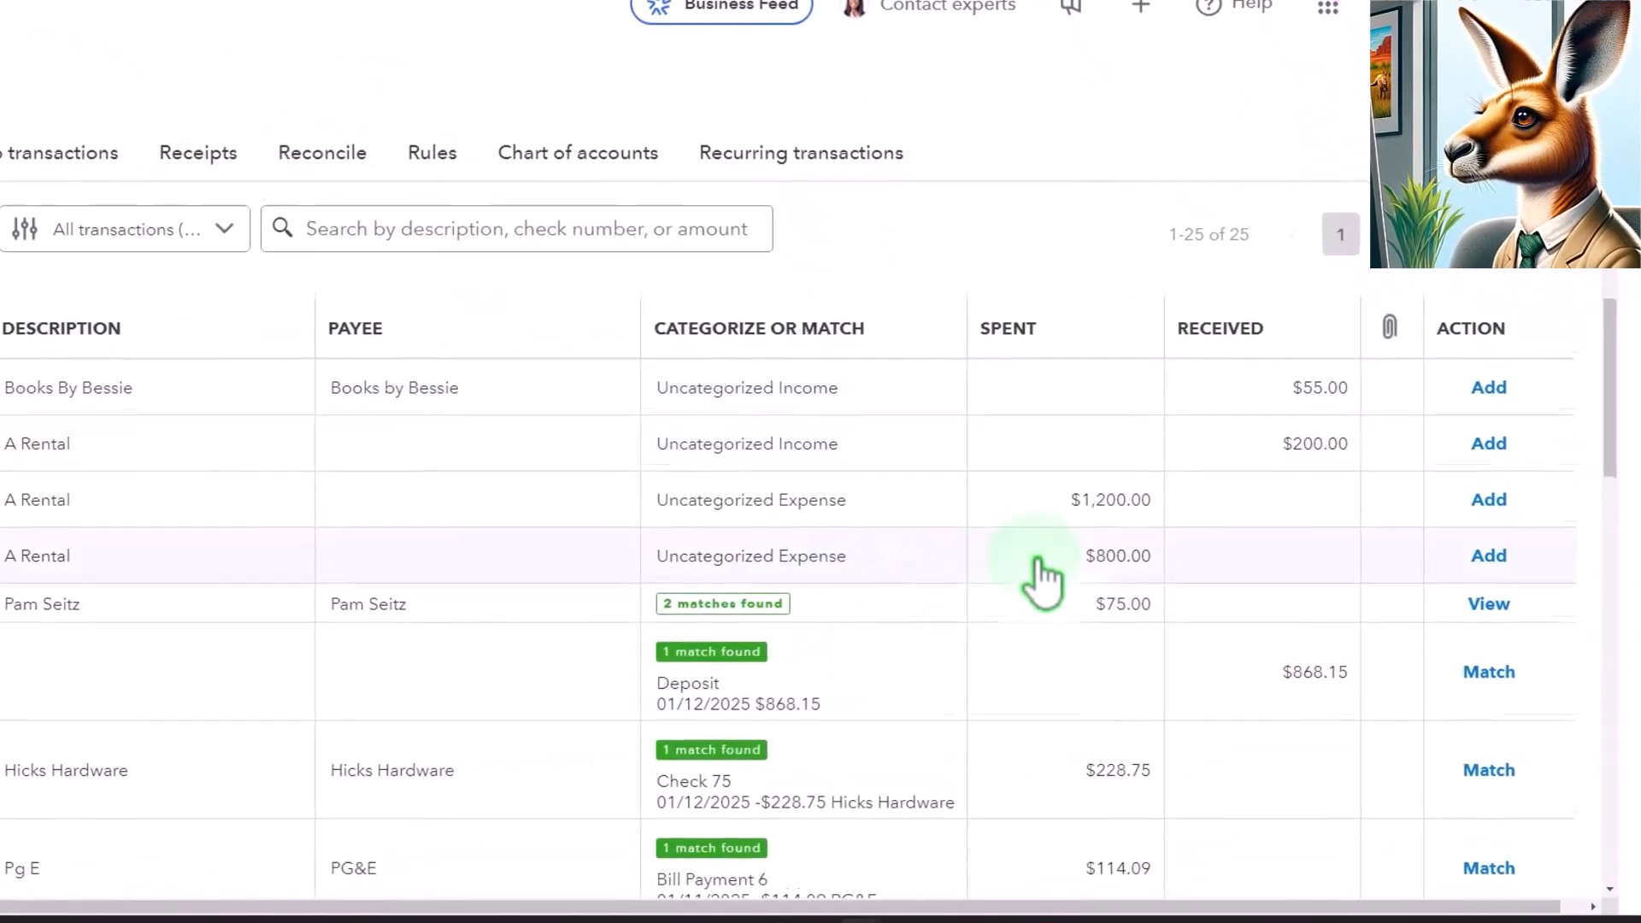
{"action": "scroll", "coordinate": [1042, 582], "scroll_direction": "down", "scroll_amount": 8}
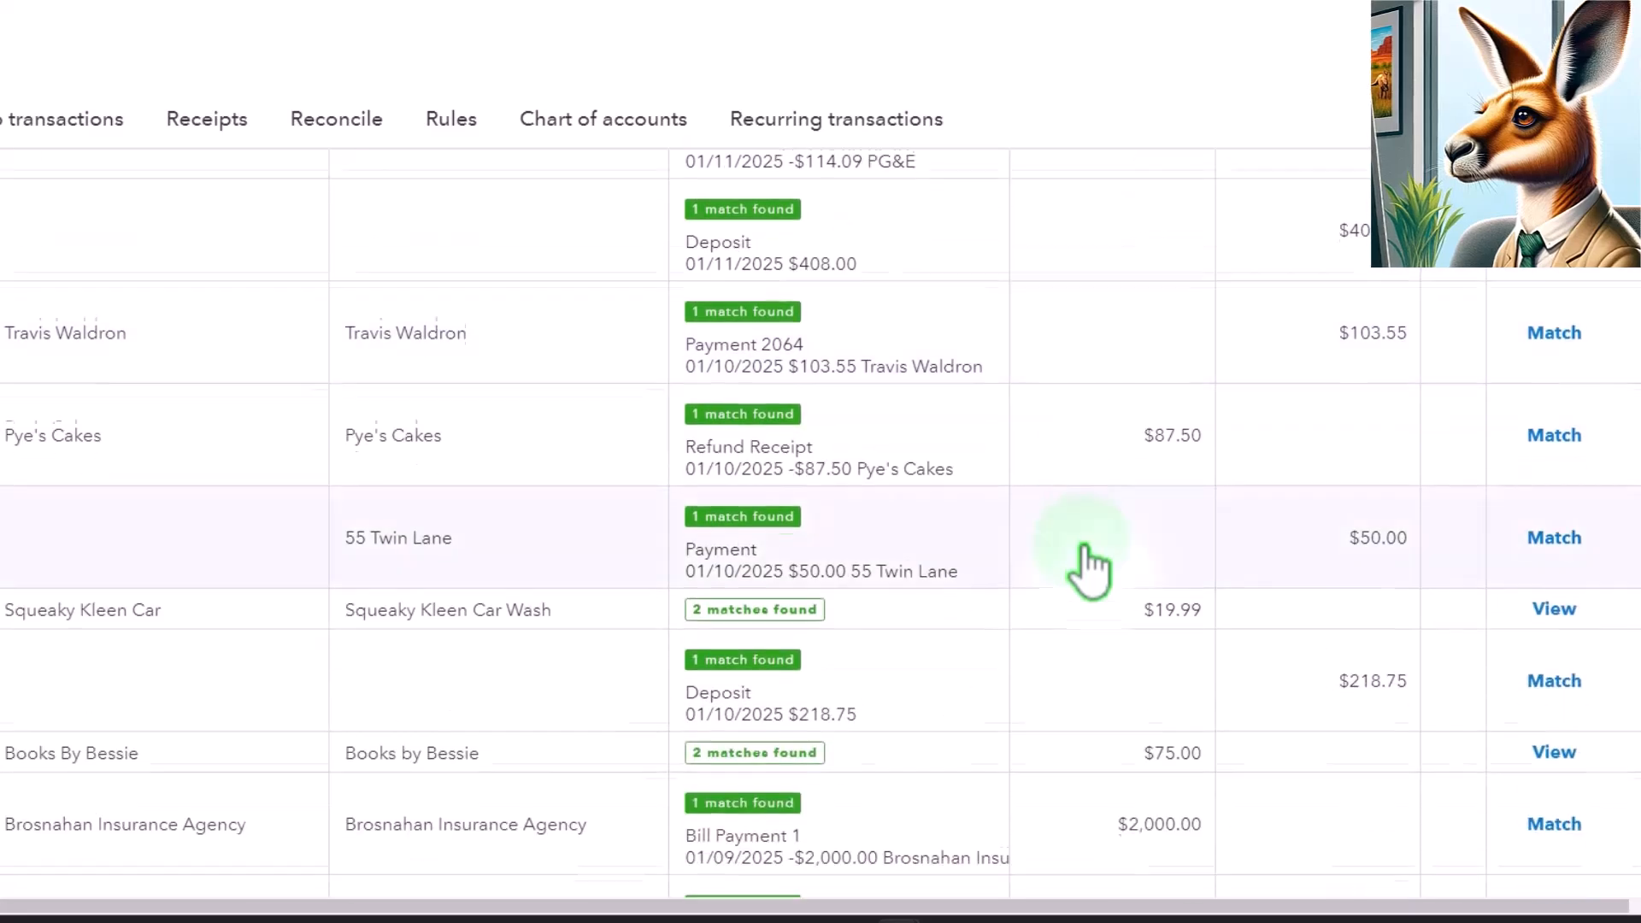
{"action": "scroll", "coordinate": [1090, 571], "scroll_direction": "down", "scroll_amount": 8}
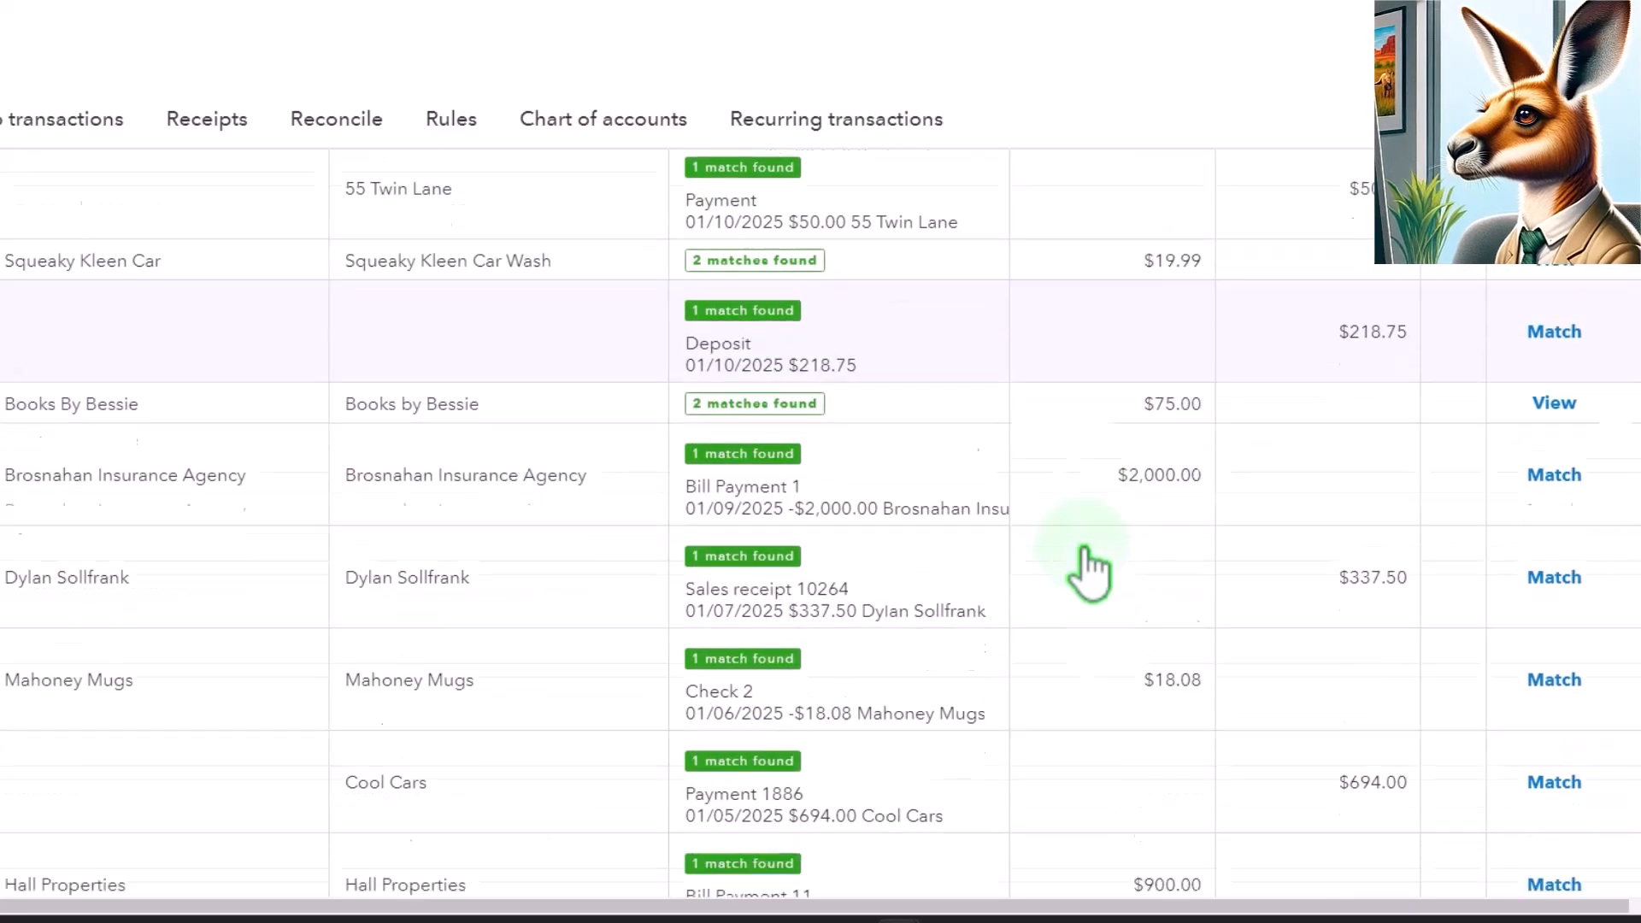
{"action": "scroll", "coordinate": [1097, 652], "scroll_direction": "up", "scroll_amount": 15}
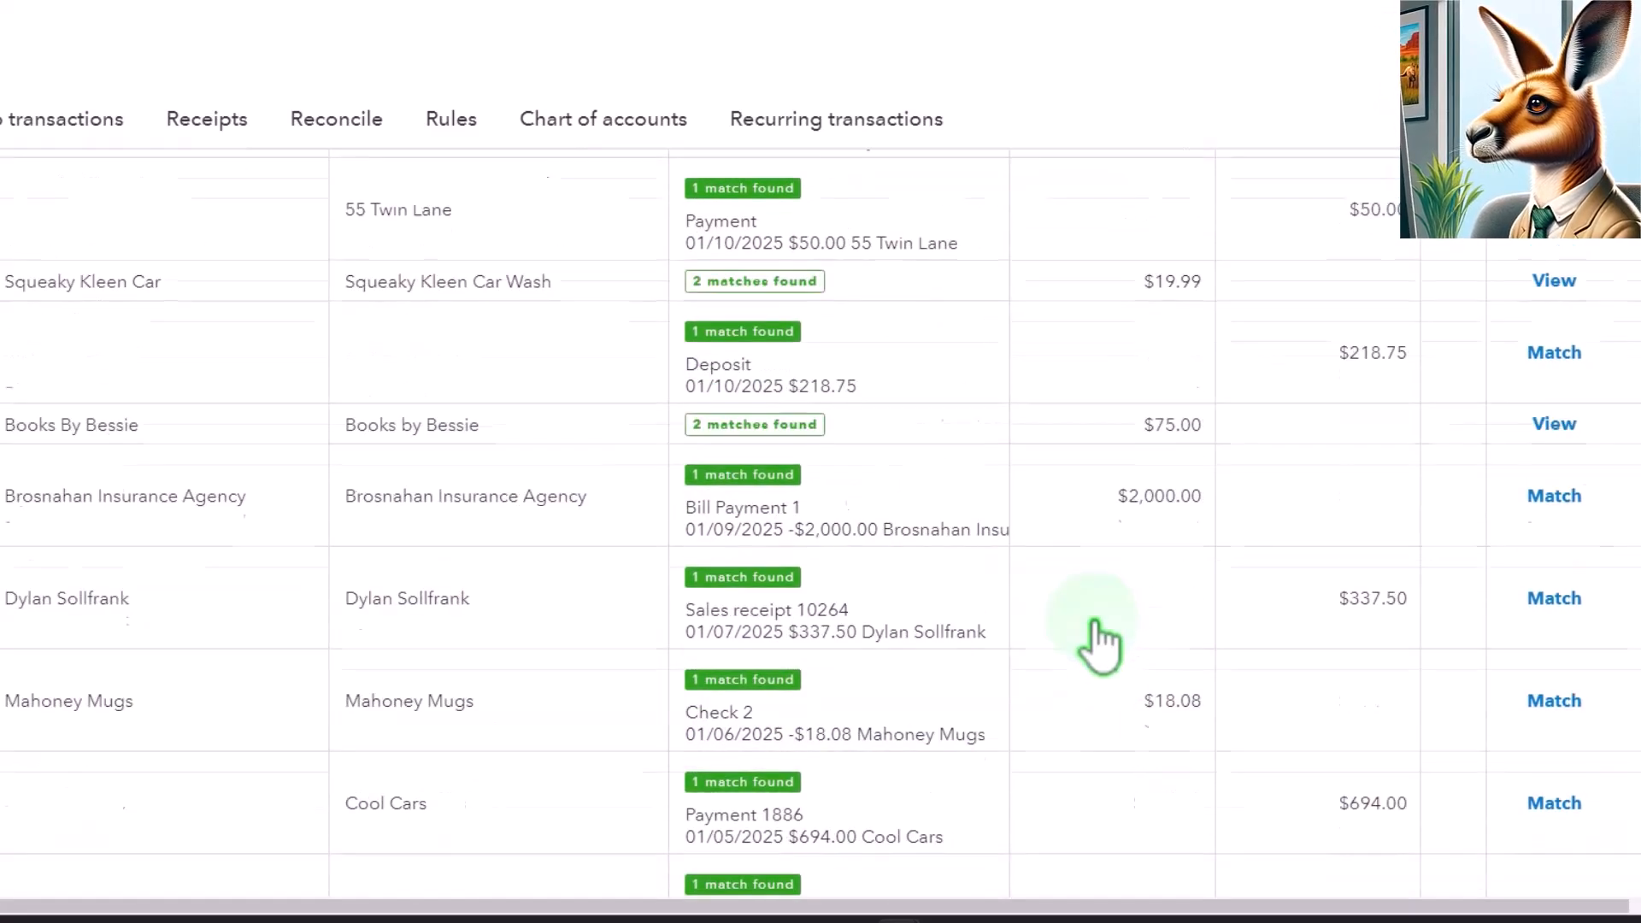
{"action": "scroll", "coordinate": [1101, 641], "scroll_direction": "down", "scroll_amount": 10}
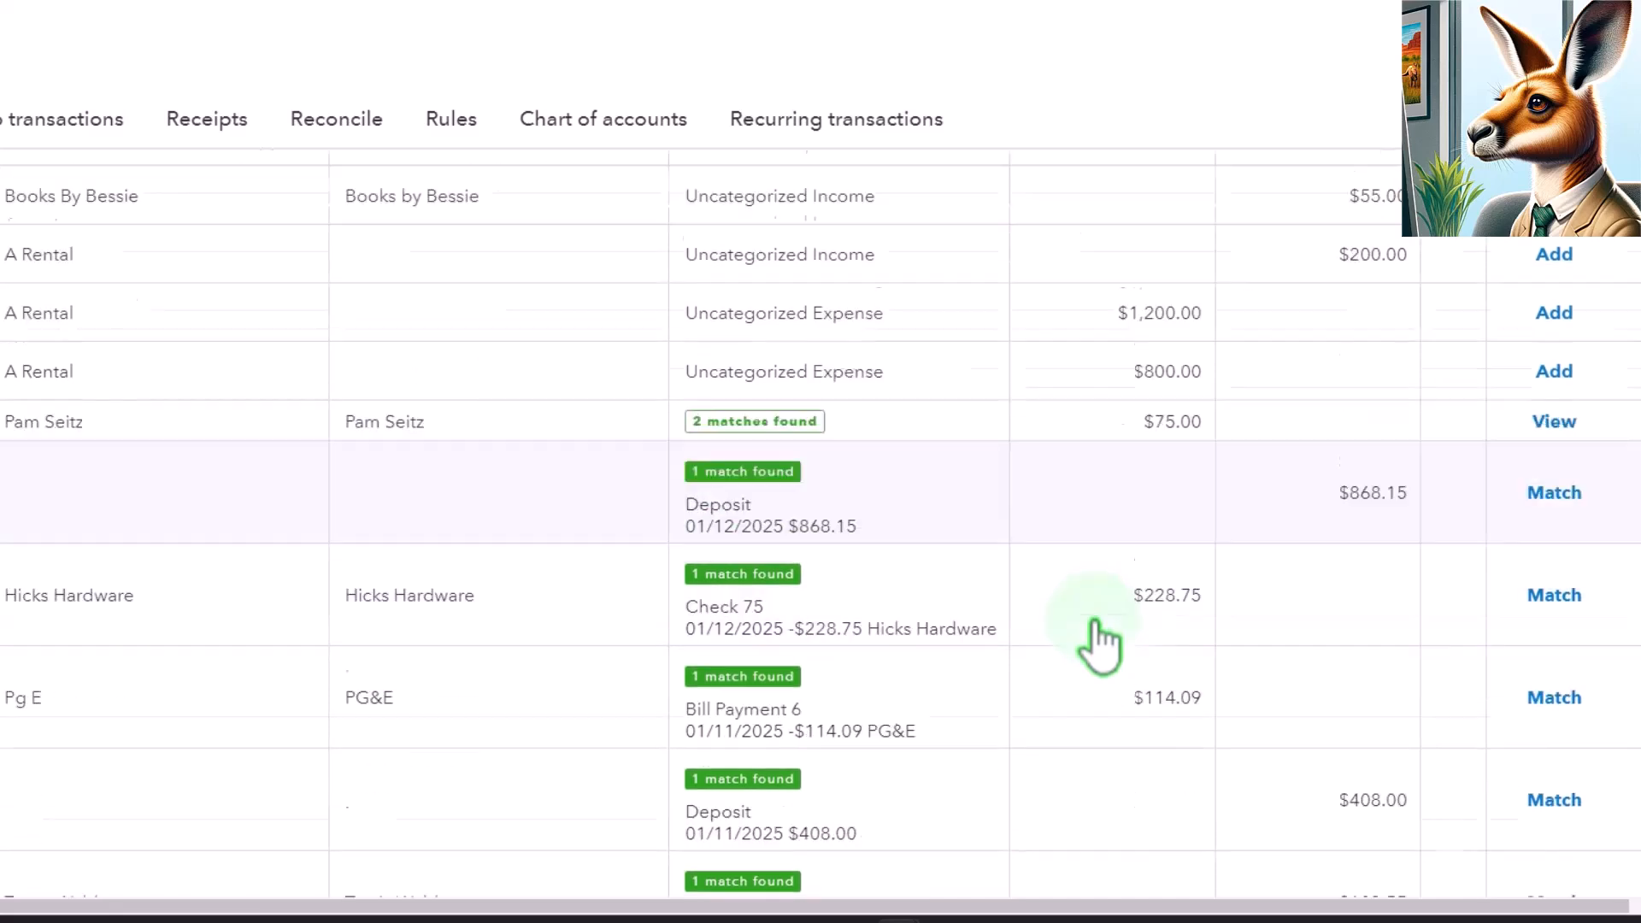
{"action": "scroll", "coordinate": [1115, 703], "scroll_direction": "down", "scroll_amount": 2}
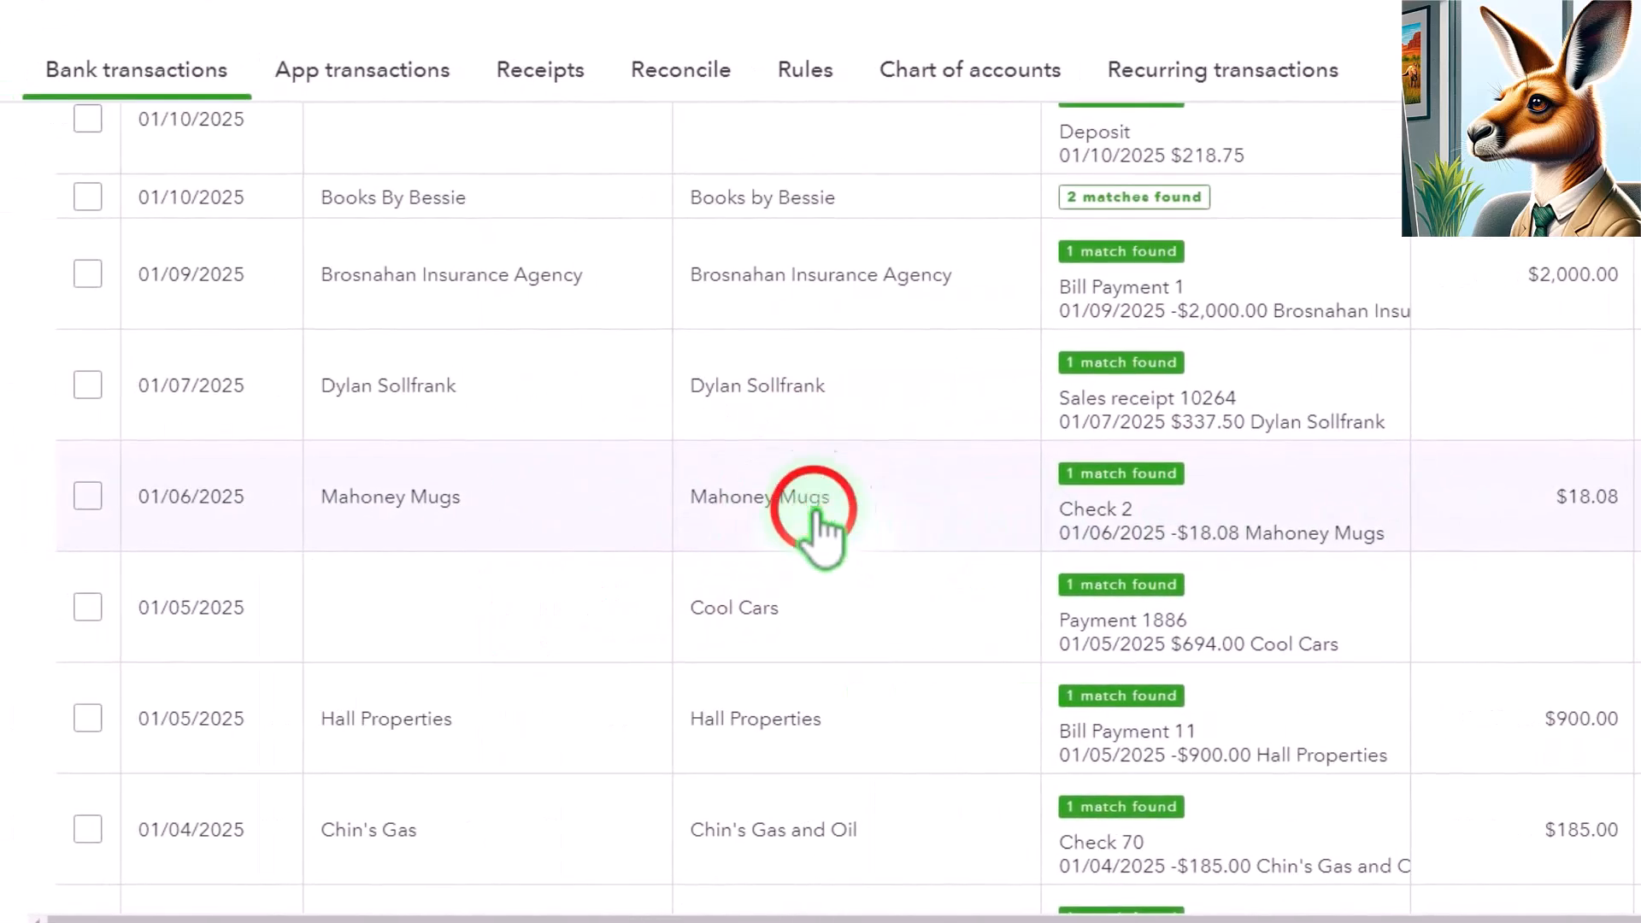
{"action": "left_click", "coordinate": [813, 512]}
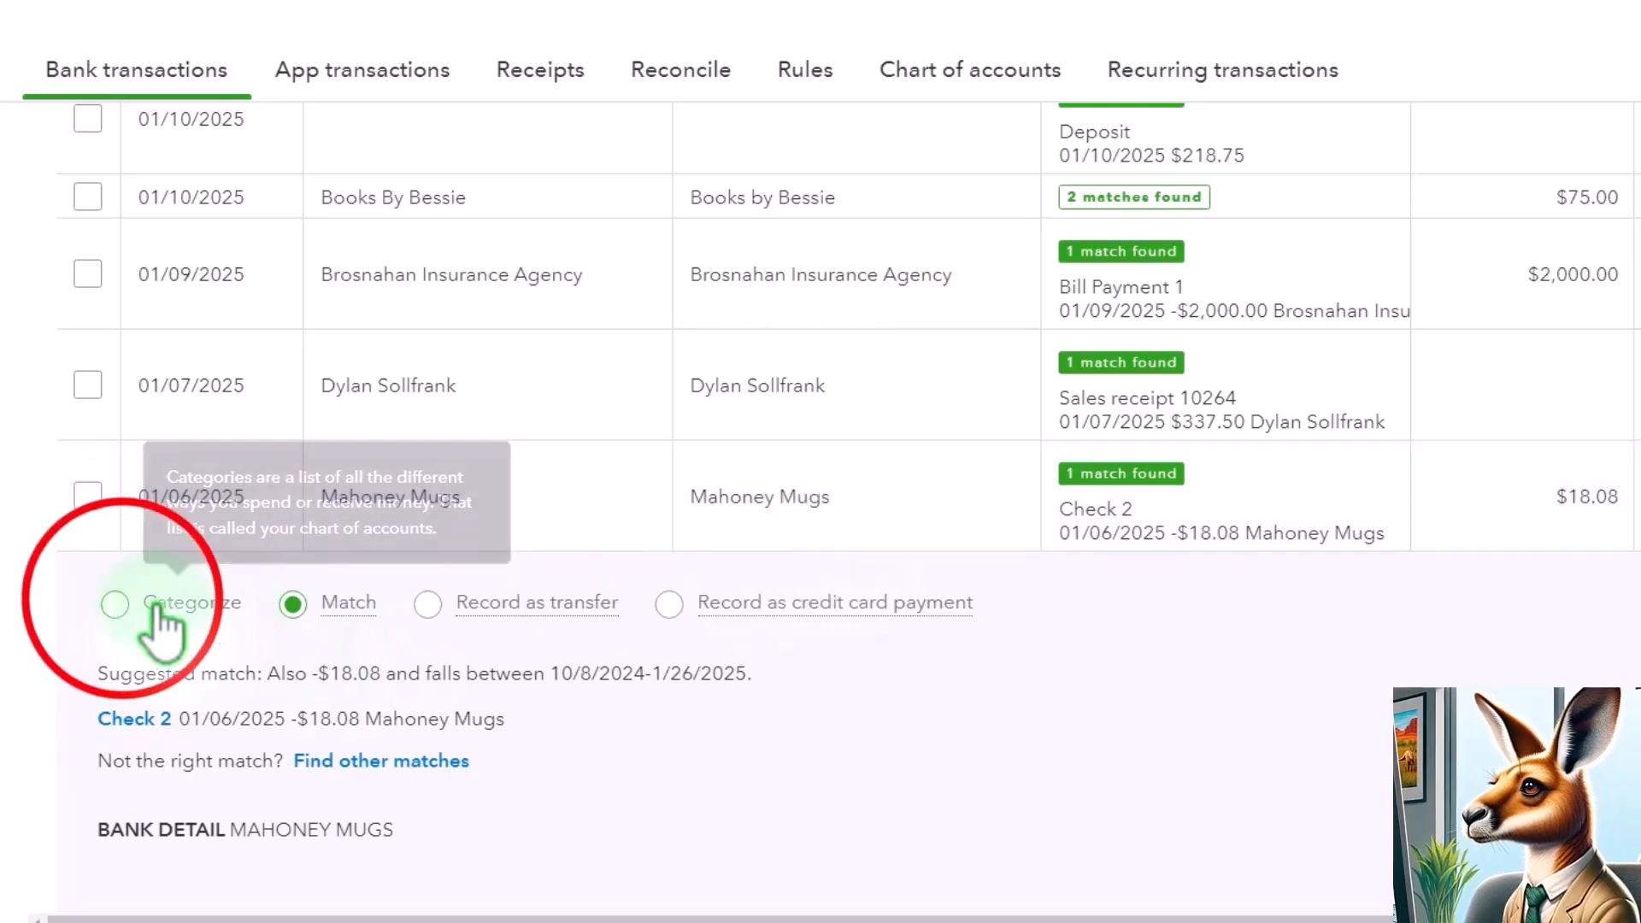
{"action": "left_click", "coordinate": [120, 603]}
- Expand the Hall Properties bill payment transaction and switch it from Match to Categorize
{"action": "scroll", "coordinate": [141, 581], "scroll_direction": "down", "scroll_amount": 3}
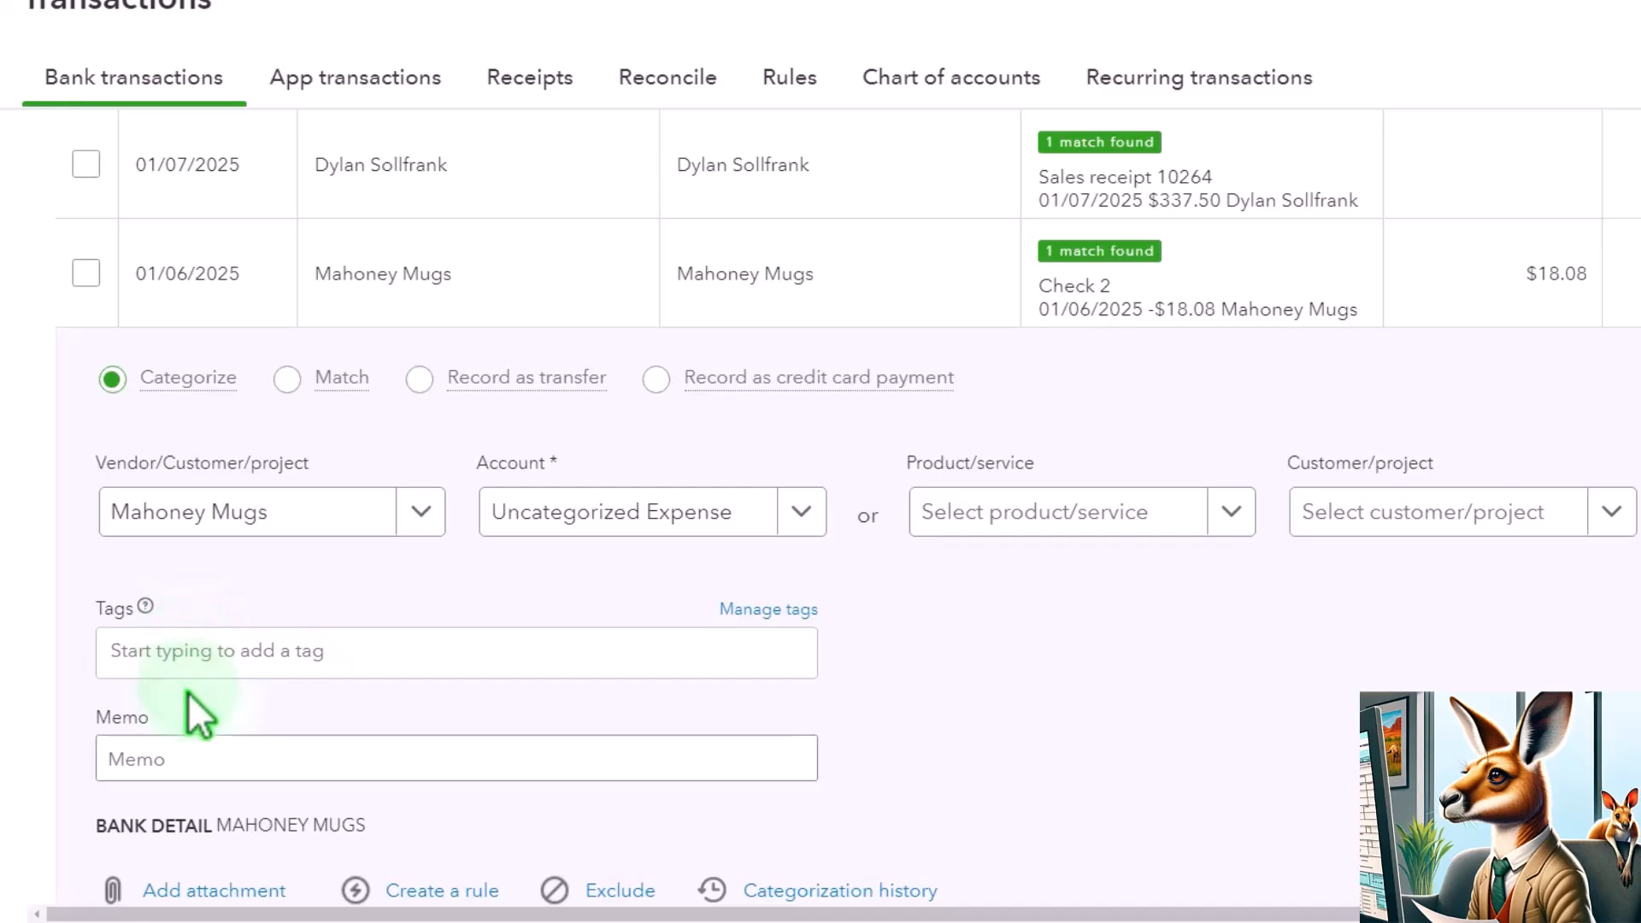
{"action": "scroll", "coordinate": [202, 711], "scroll_direction": "down", "scroll_amount": 6}
{"action": "left_click", "coordinate": [423, 671]}
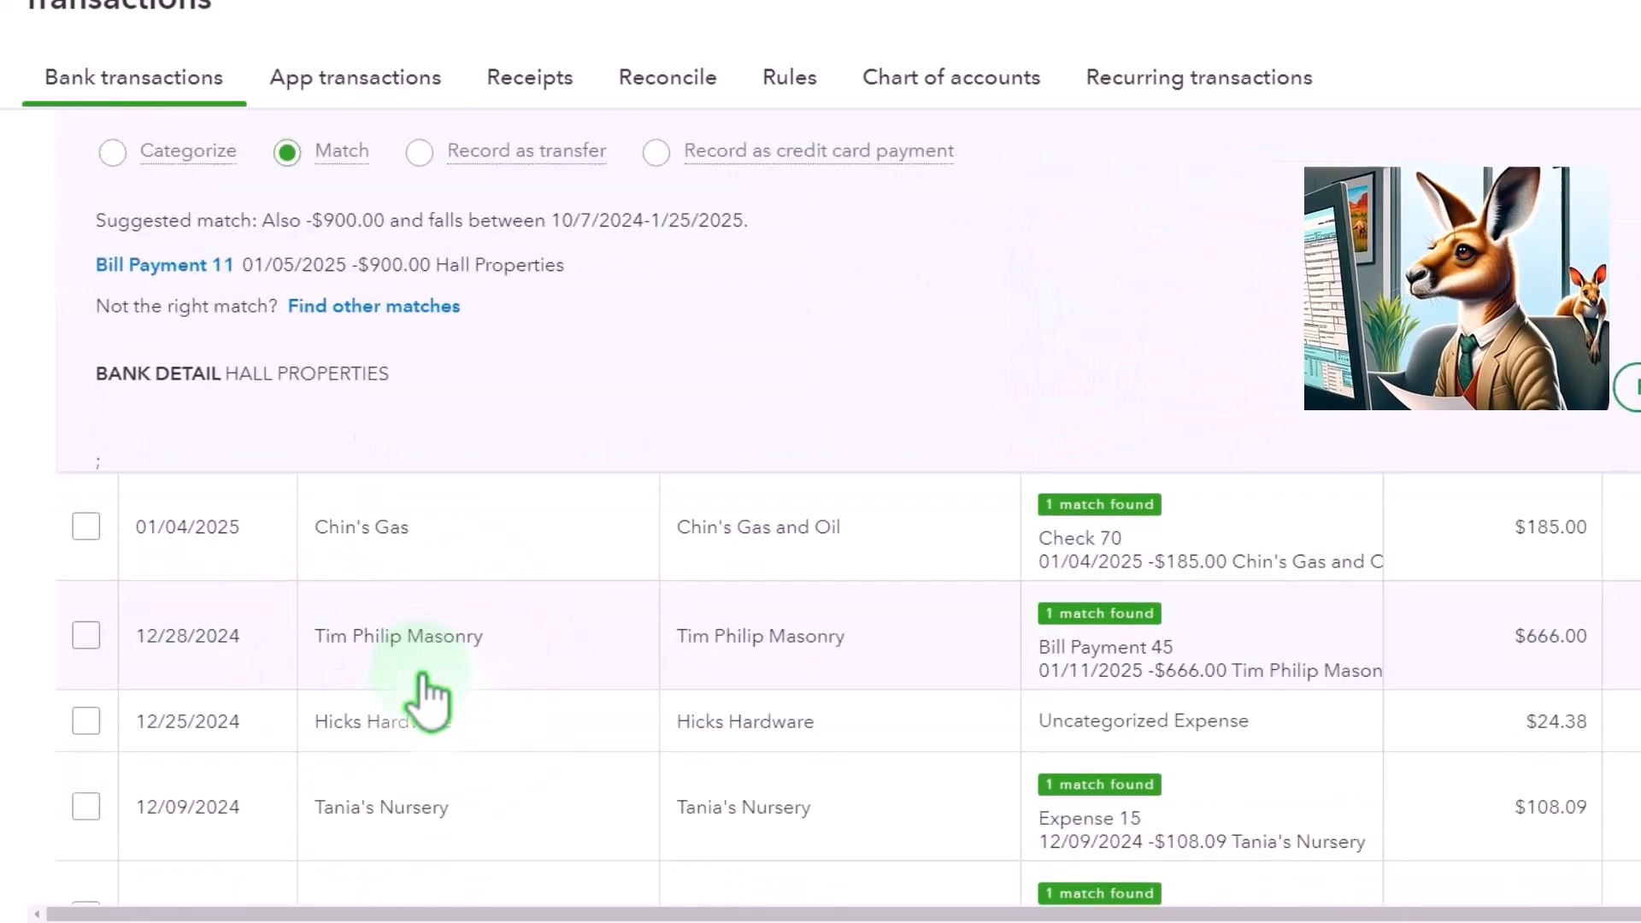
{"action": "scroll", "coordinate": [436, 701], "scroll_direction": "up", "scroll_amount": 1}
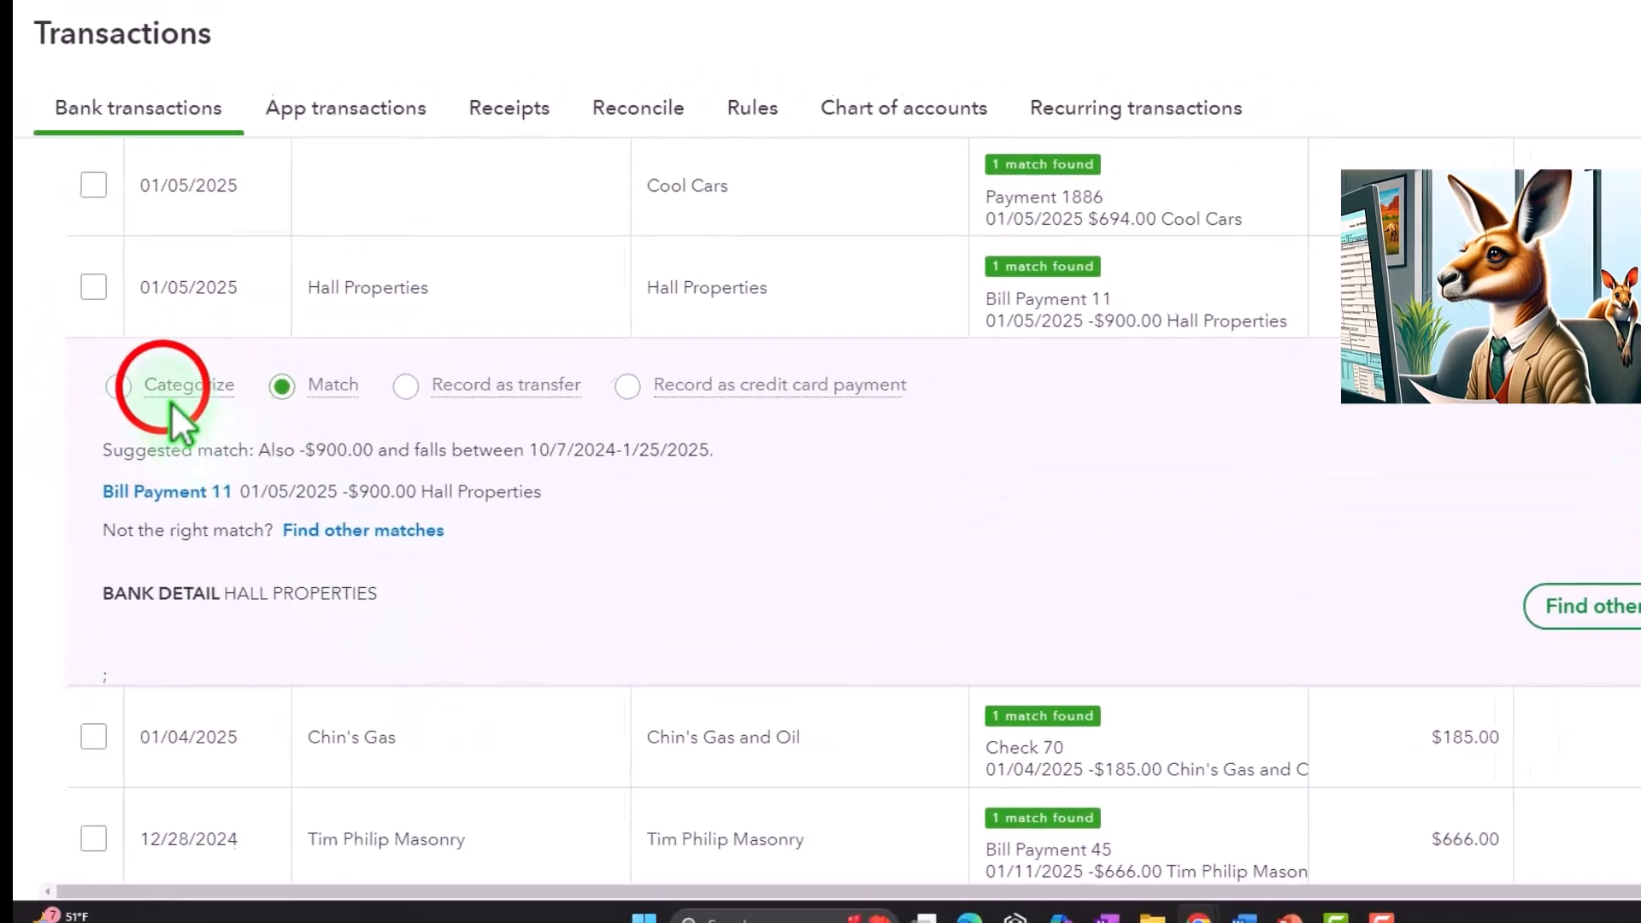
{"action": "left_click", "coordinate": [162, 239]}
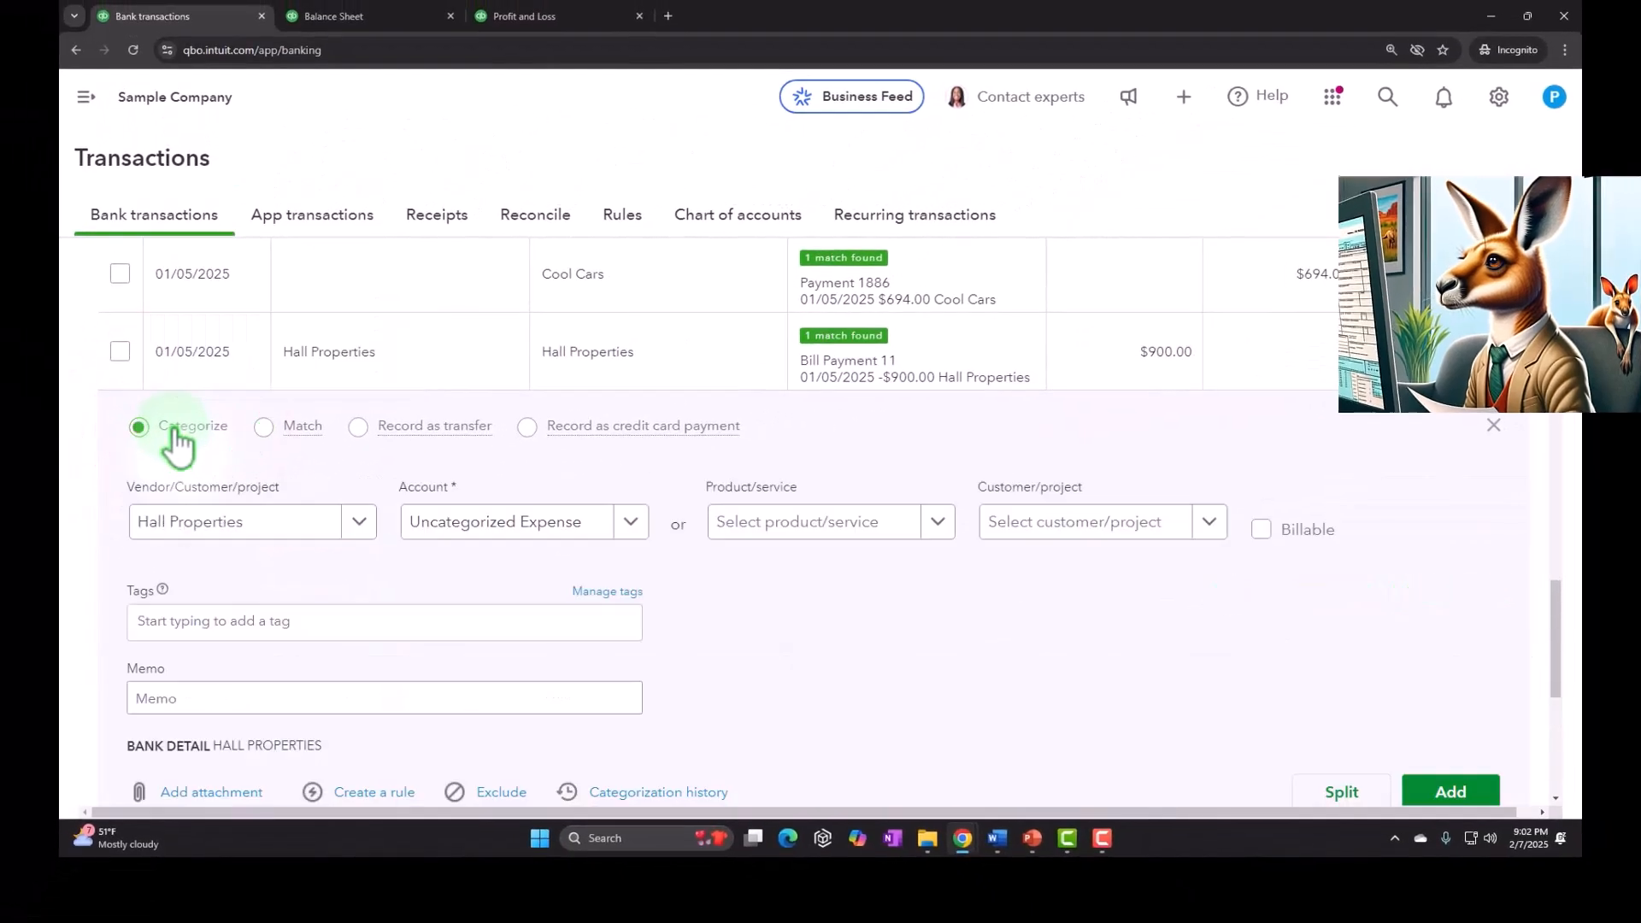
- Clear the Hall Properties vendor on that transaction and close the expanded row
{"action": "scroll", "coordinate": [171, 440], "scroll_direction": "down", "scroll_amount": 1}
{"action": "left_click", "coordinate": [210, 619]}
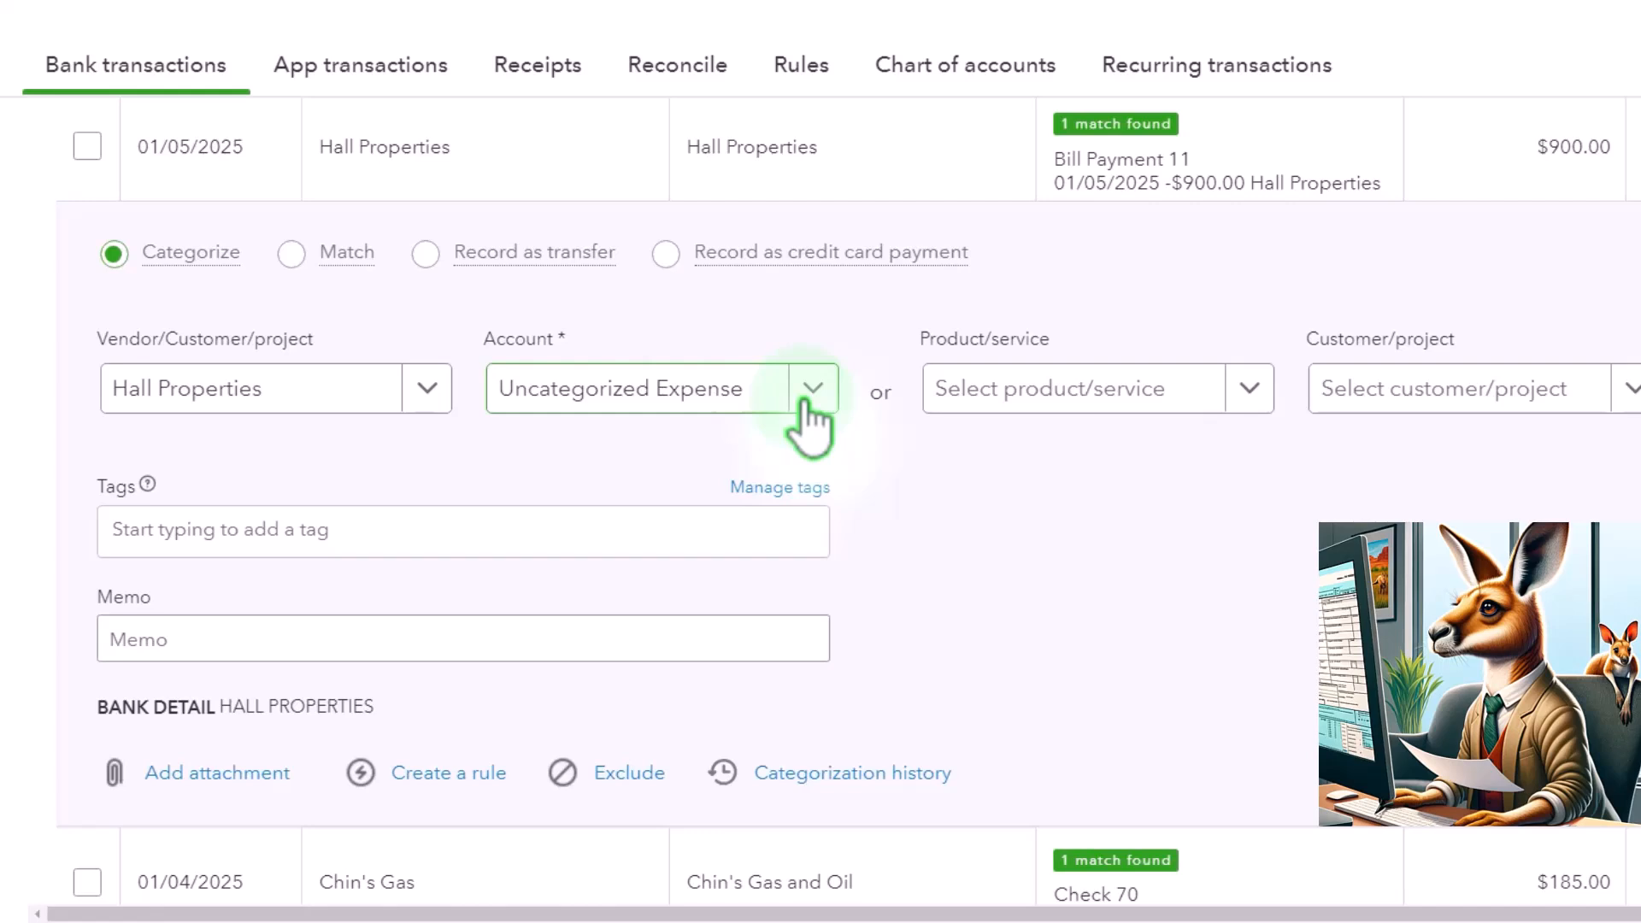
{"action": "left_click", "coordinate": [269, 385]}
{"action": "key", "text": "BackSpace"}
{"action": "key", "text": "Tab"}
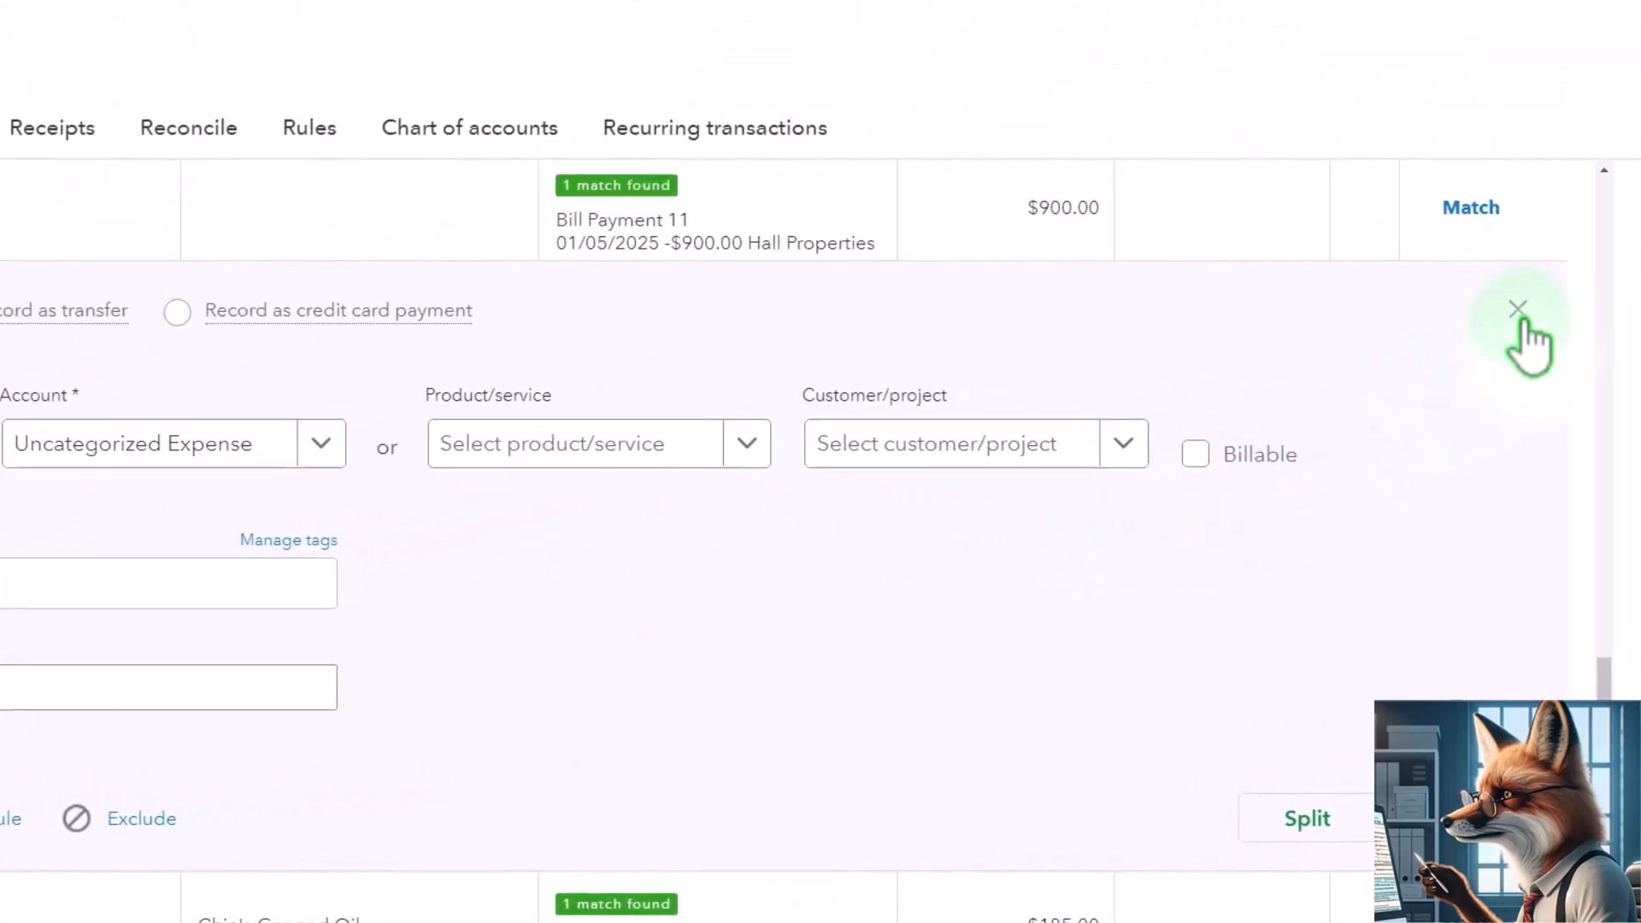
{"action": "left_click", "coordinate": [1520, 318]}
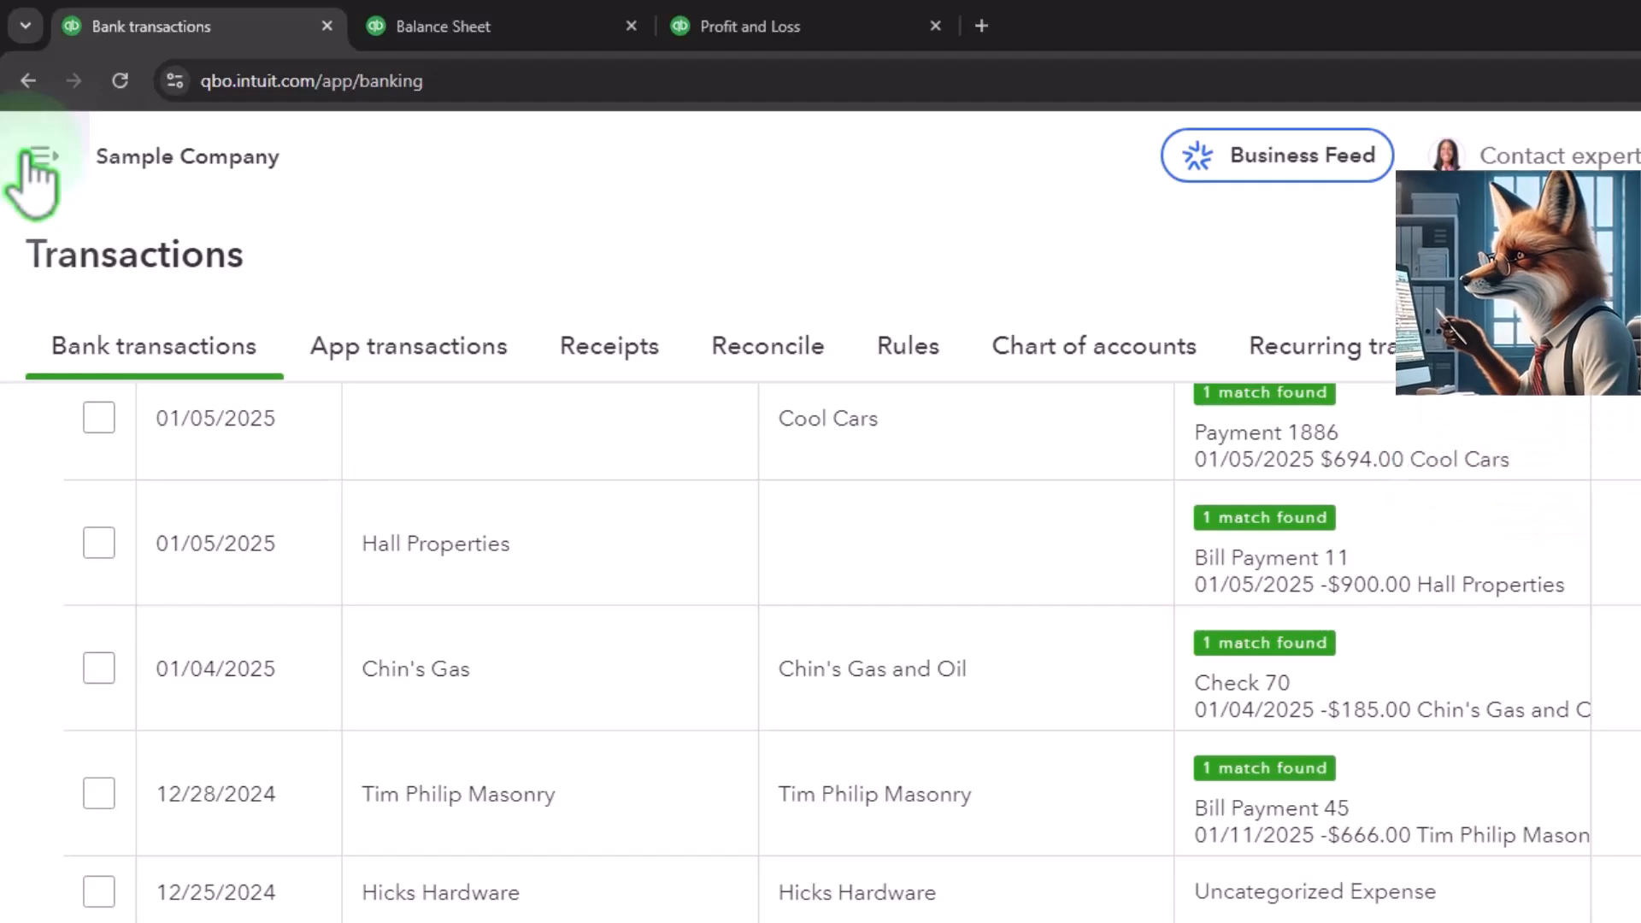
- Open the Reports page from the navigation menu and scroll through the standard reports list
{"action": "left_click", "coordinate": [36, 156]}
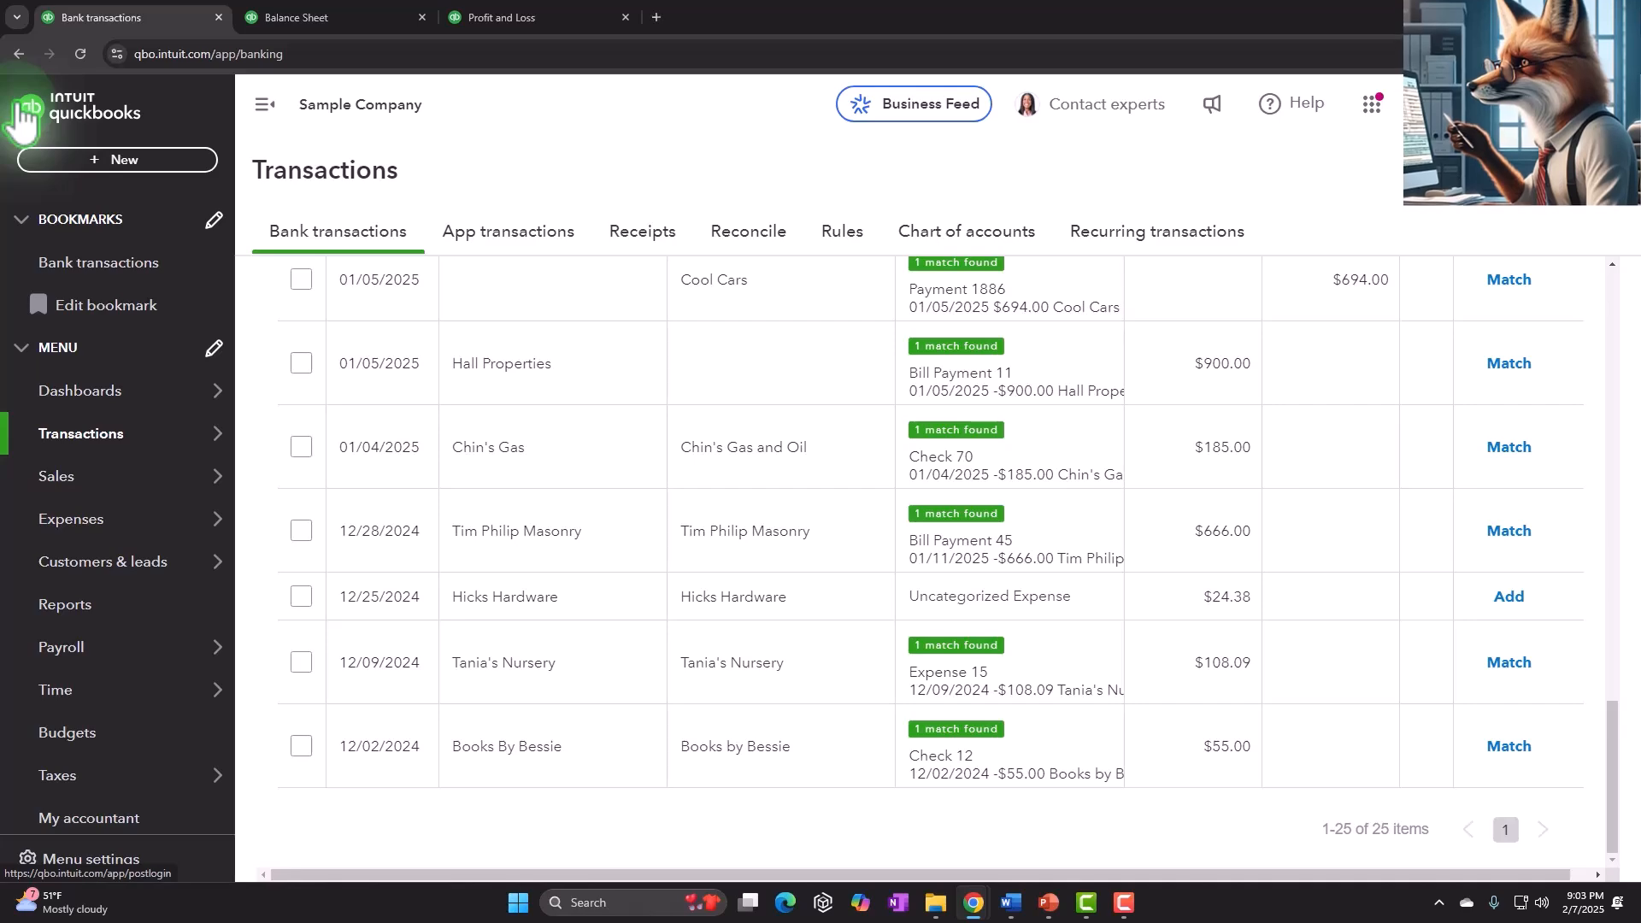
{"action": "left_click", "coordinate": [40, 607]}
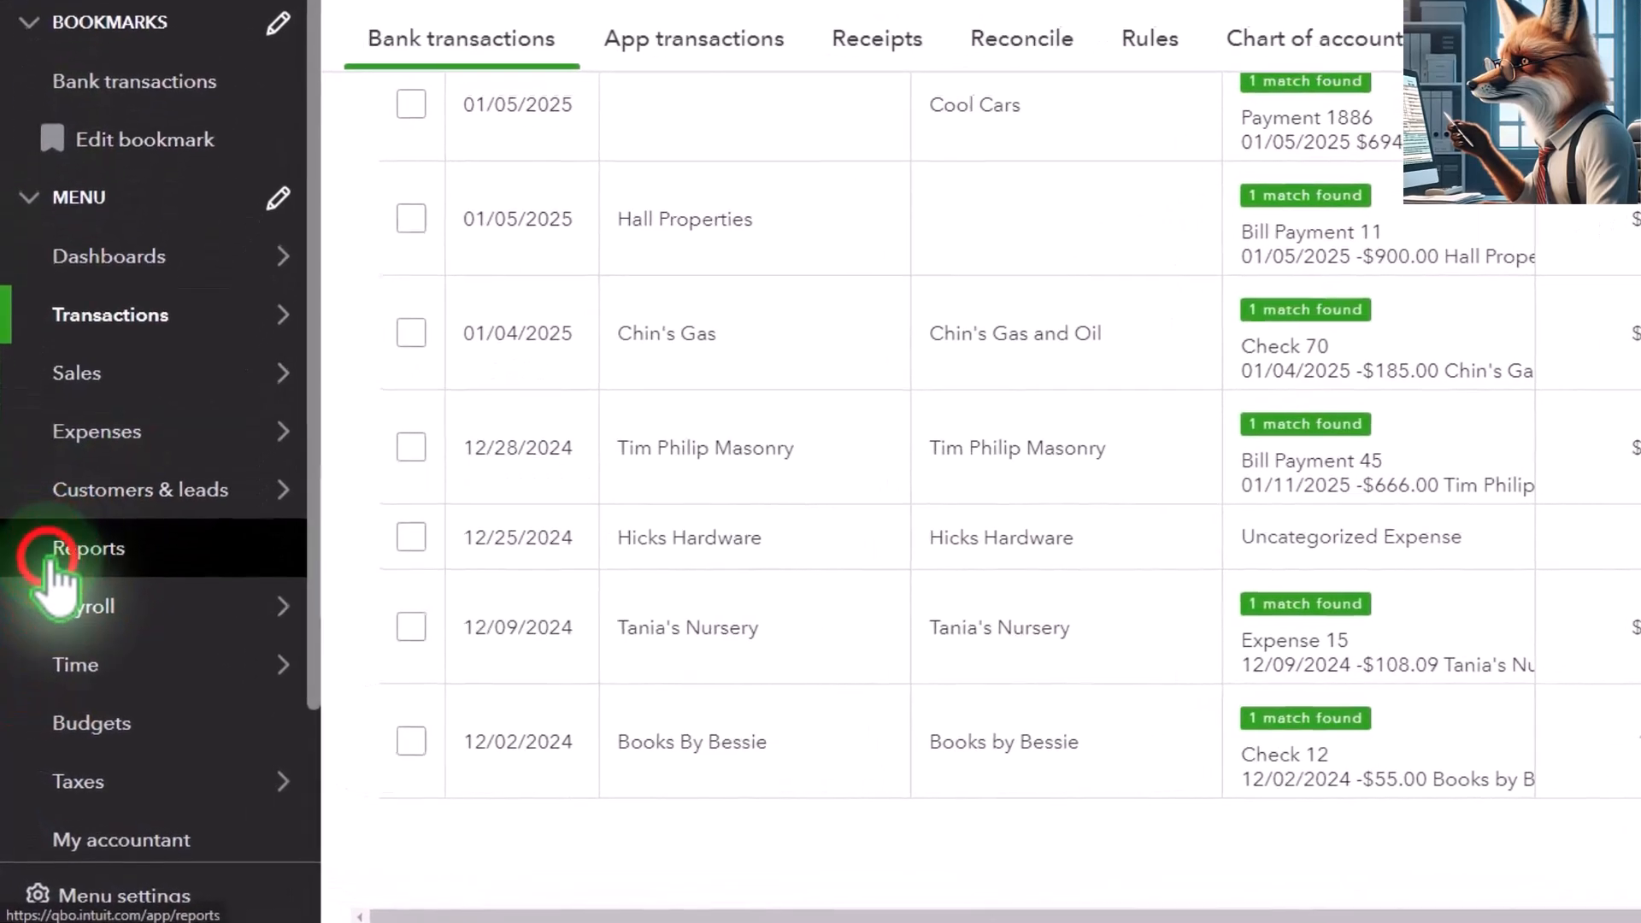
{"action": "left_click", "coordinate": [264, 104]}
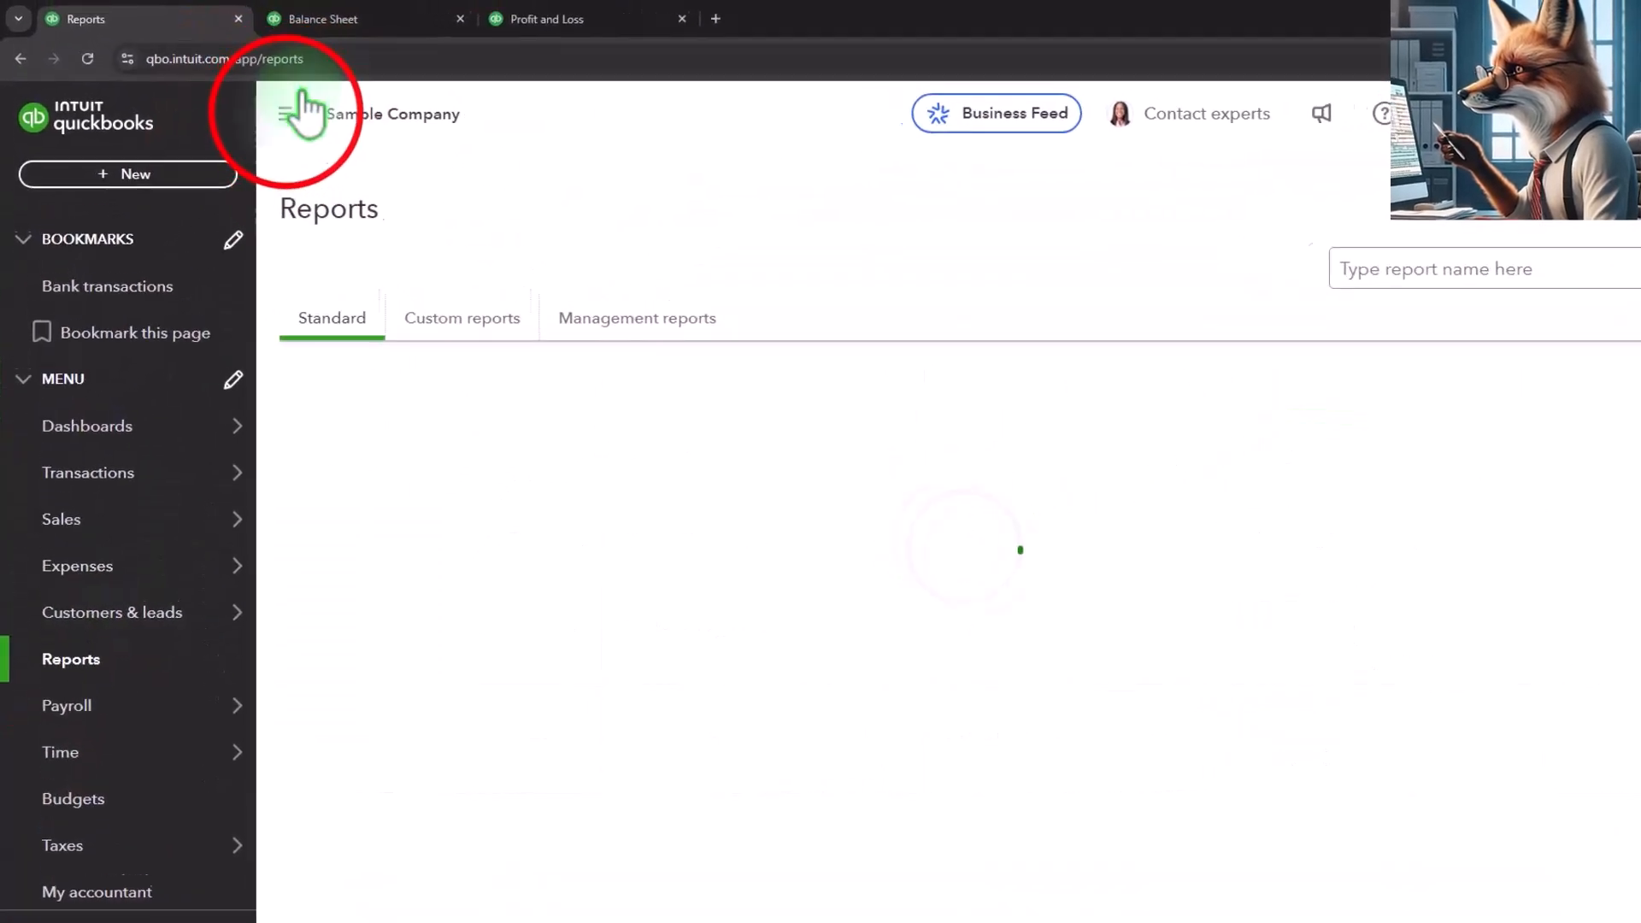
{"action": "left_click", "coordinate": [263, 104]}
{"action": "scroll", "coordinate": [498, 881], "scroll_direction": "down", "scroll_amount": 10}
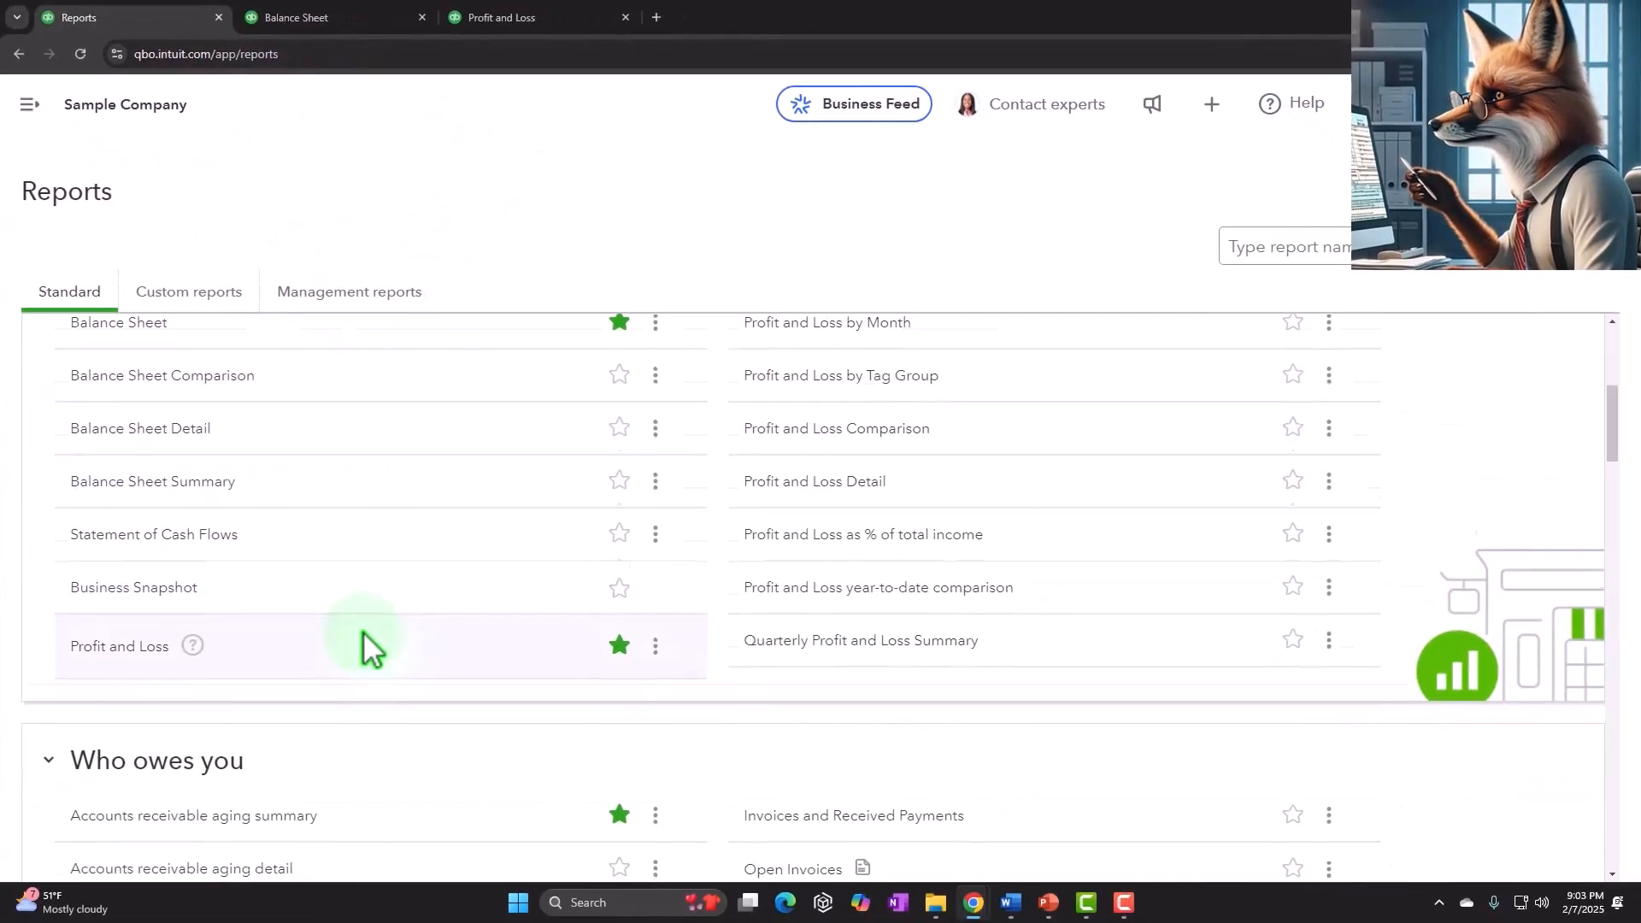
{"action": "scroll", "coordinate": [363, 632], "scroll_direction": "down", "scroll_amount": 15}
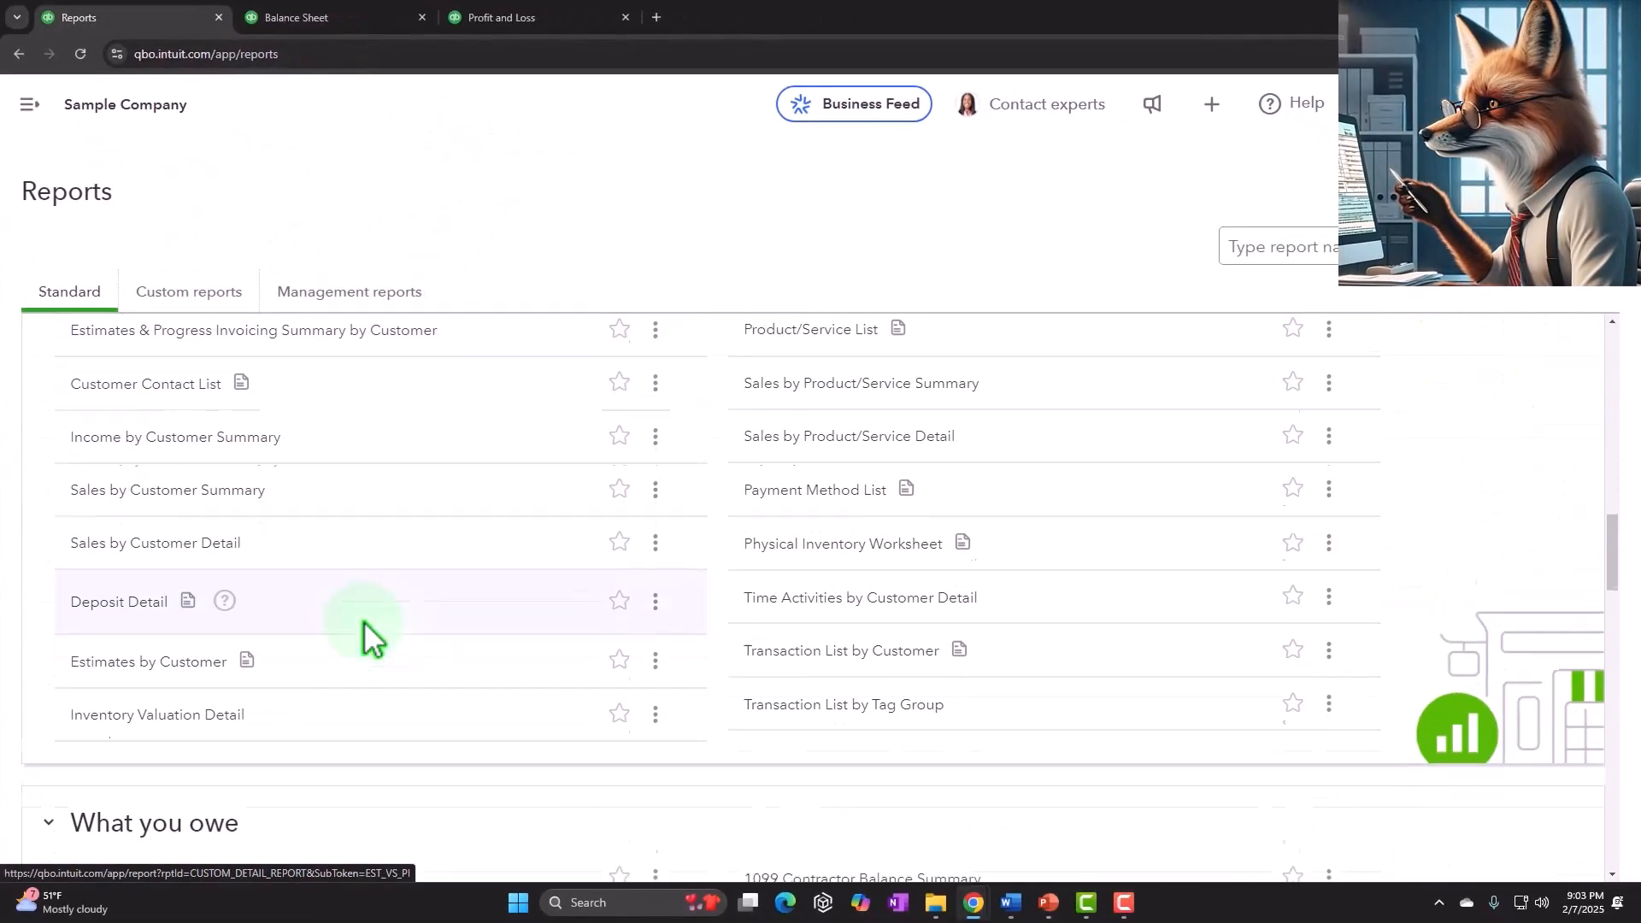
{"action": "scroll", "coordinate": [363, 633], "scroll_direction": "down", "scroll_amount": 6}
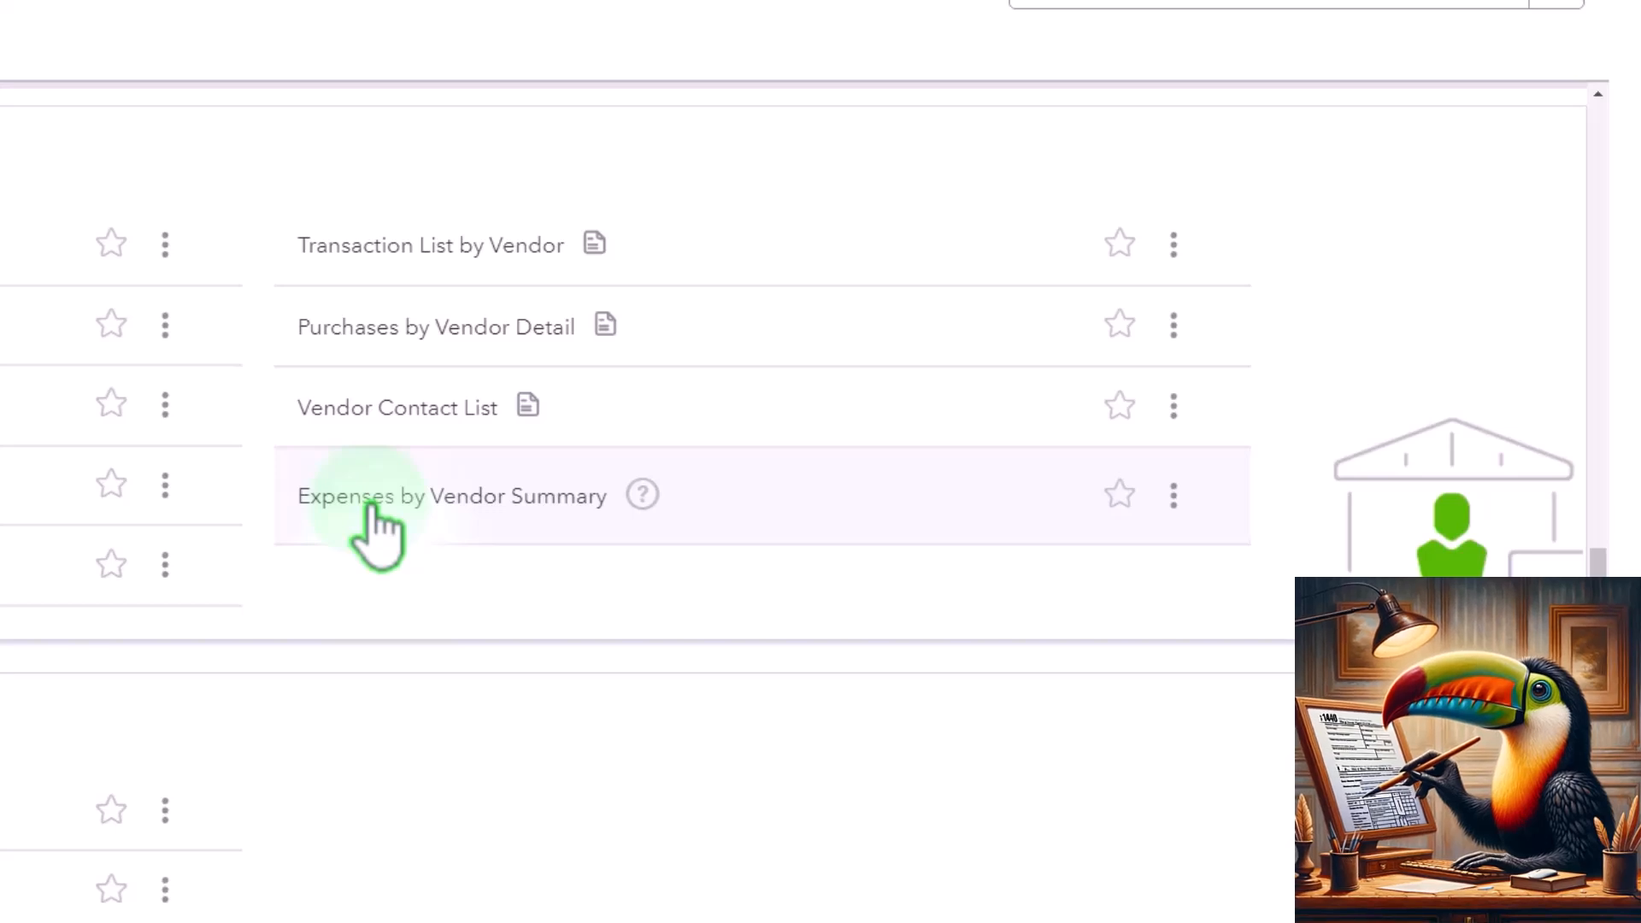
- Open the Expenses by Vendor Summary report in a new browser tab and switch to it
{"action": "left_click", "coordinate": [369, 506]}
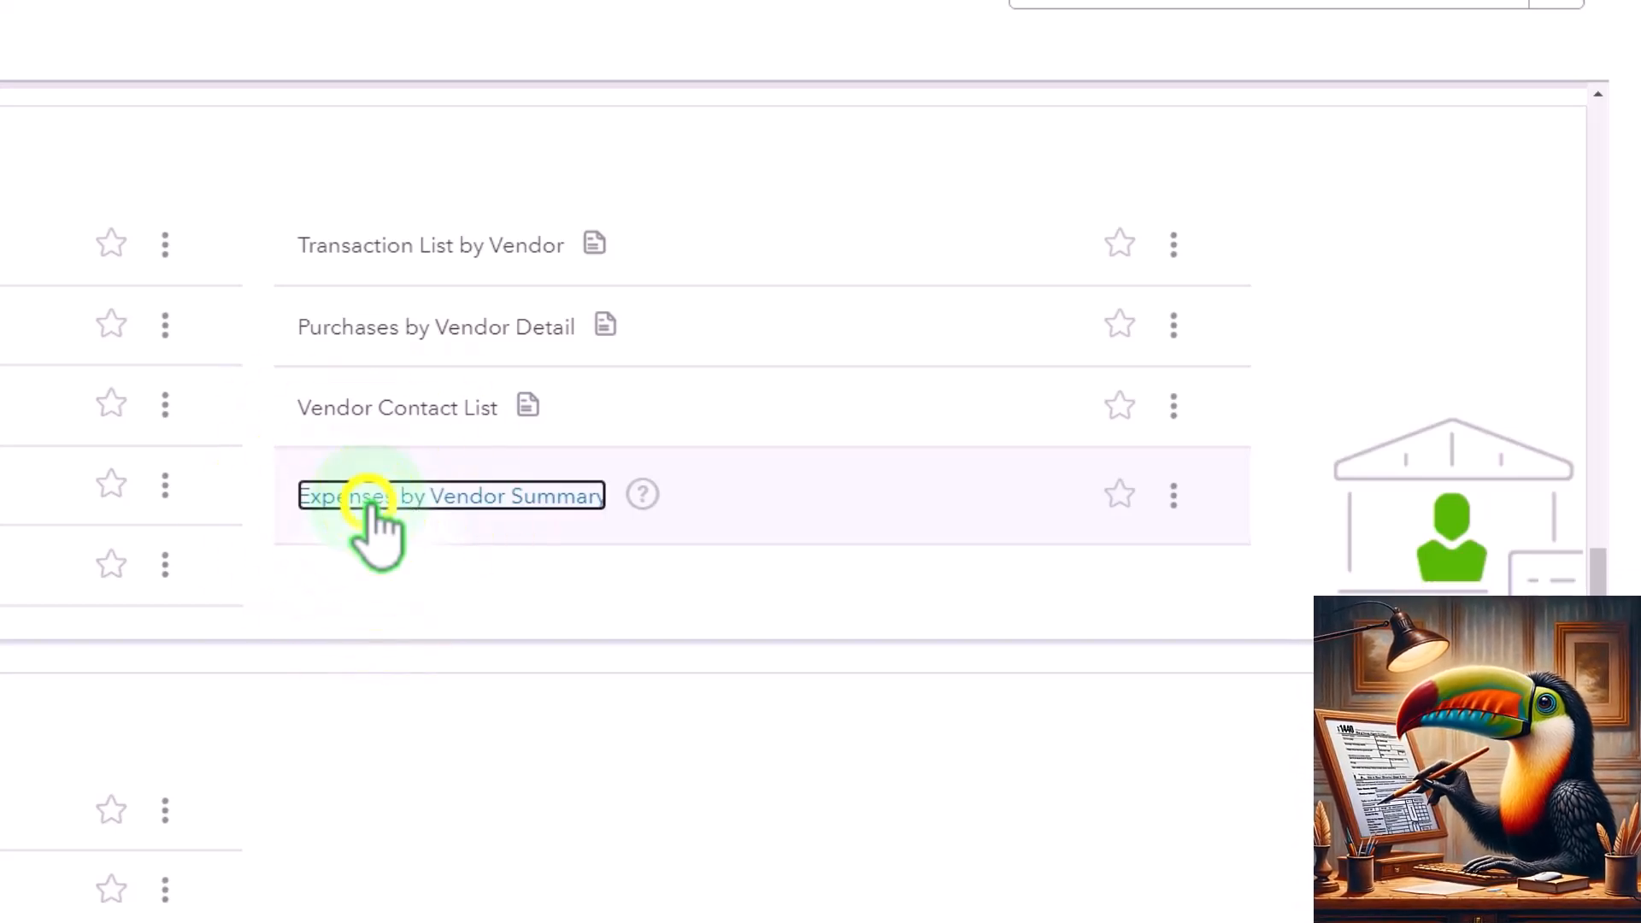
{"action": "right_click", "coordinate": [368, 506]}
{"action": "left_click", "coordinate": [388, 536]}
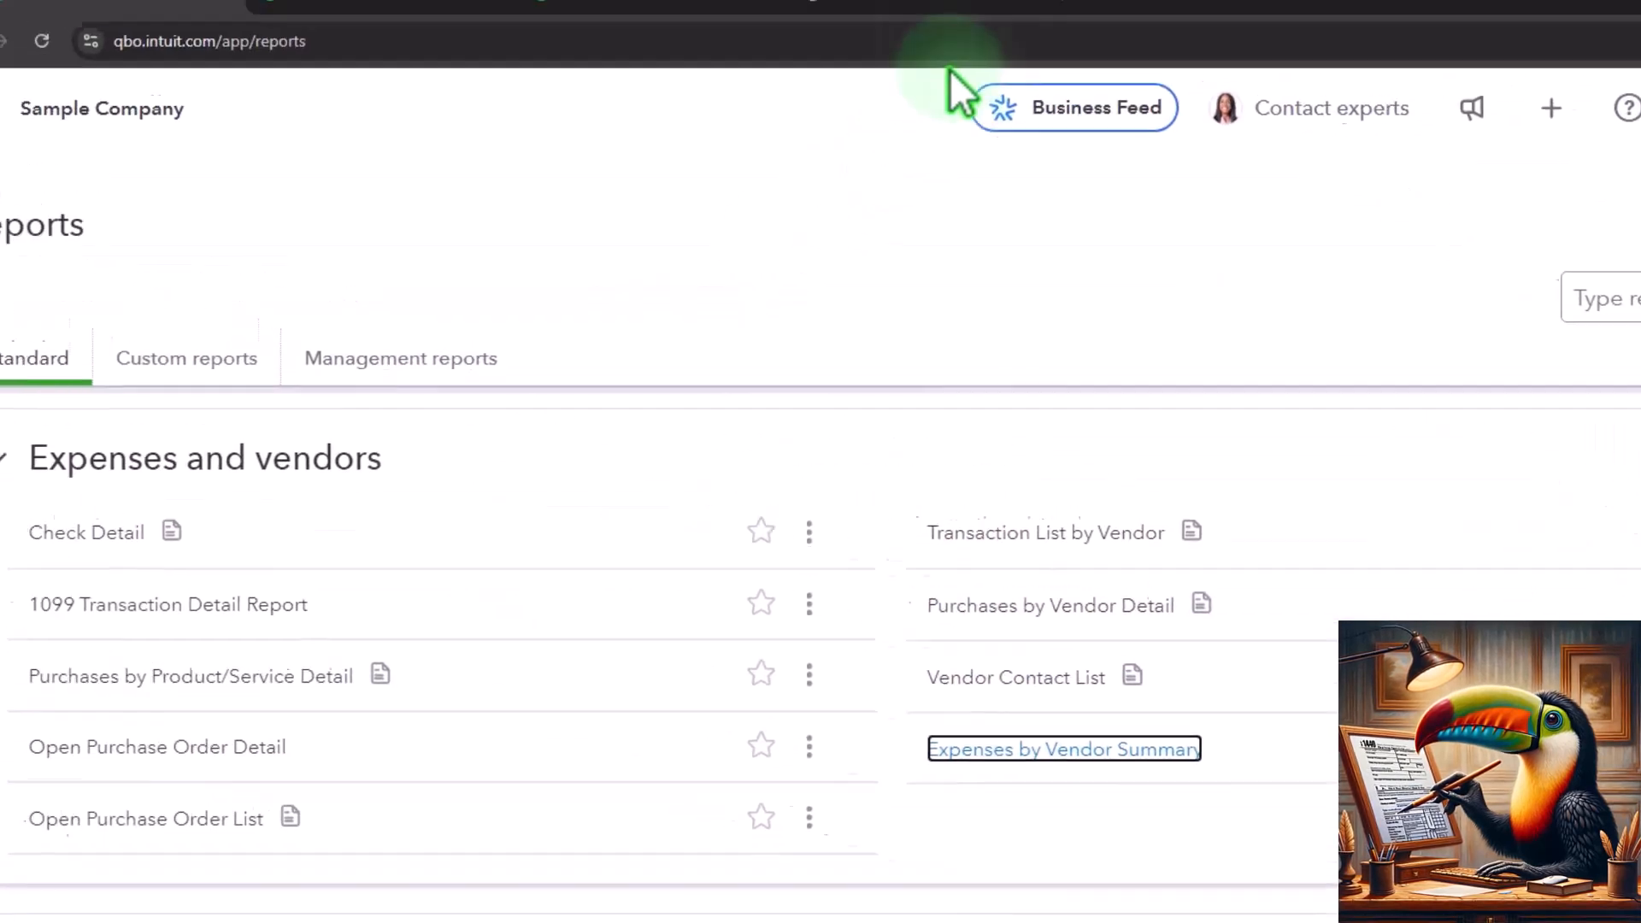
{"action": "left_click", "coordinate": [923, 26]}
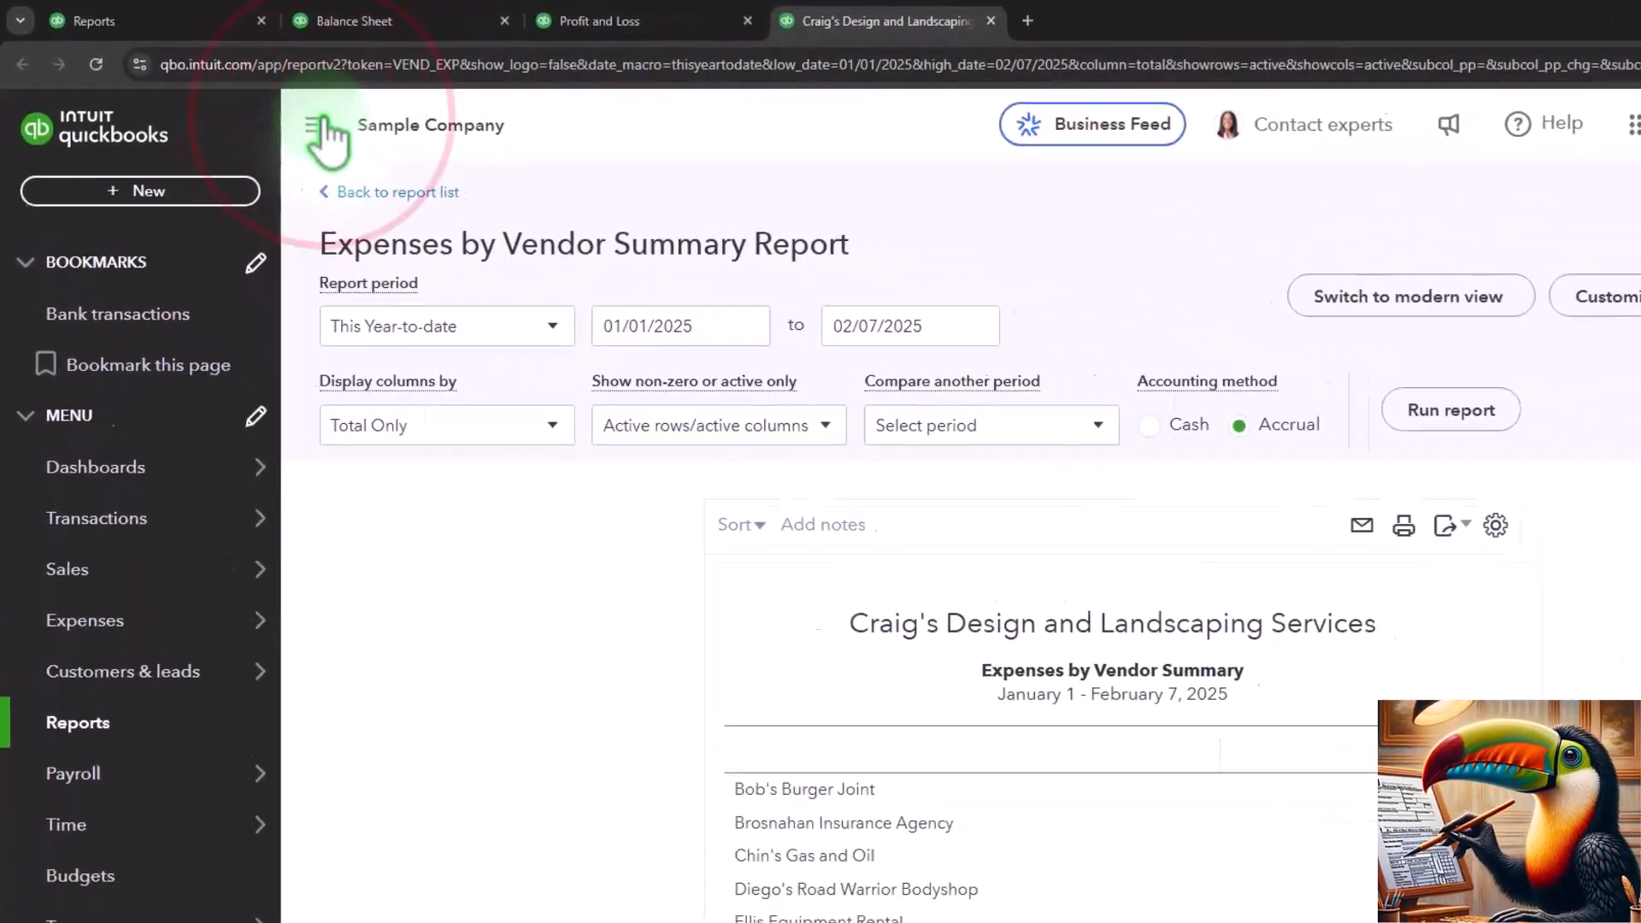
- Set the Expenses by Vendor Summary period from 01/01/2024 to 12/31/2024 and run the report
{"action": "left_click", "coordinate": [318, 127]}
{"action": "left_click", "coordinate": [658, 325]}
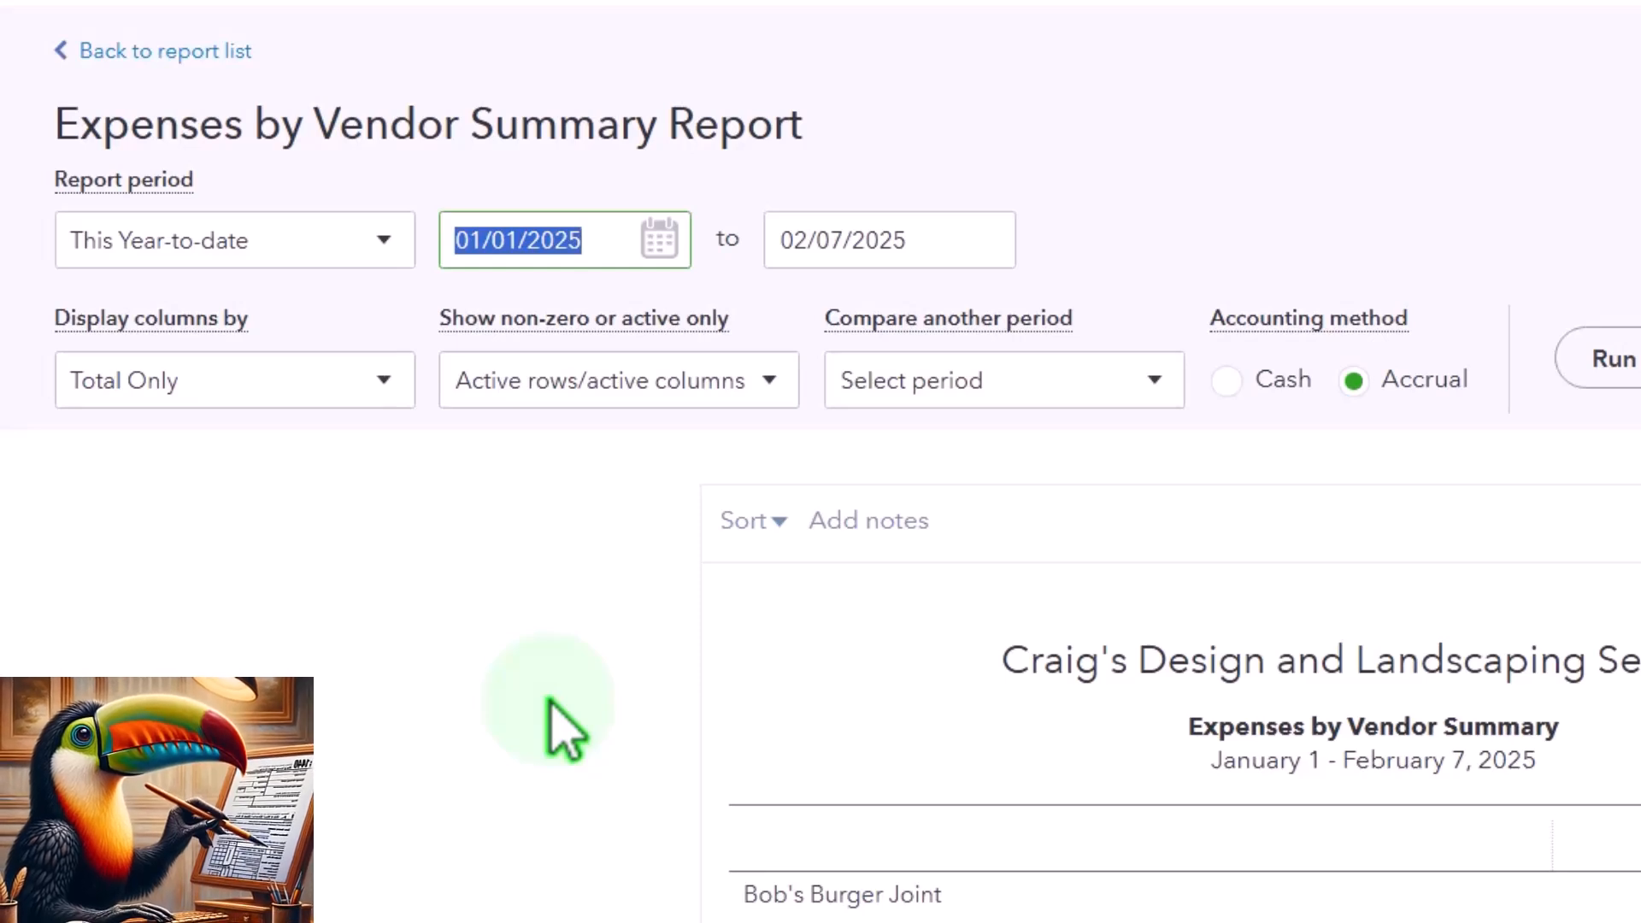
{"action": "type", "text": "01/01/2"}
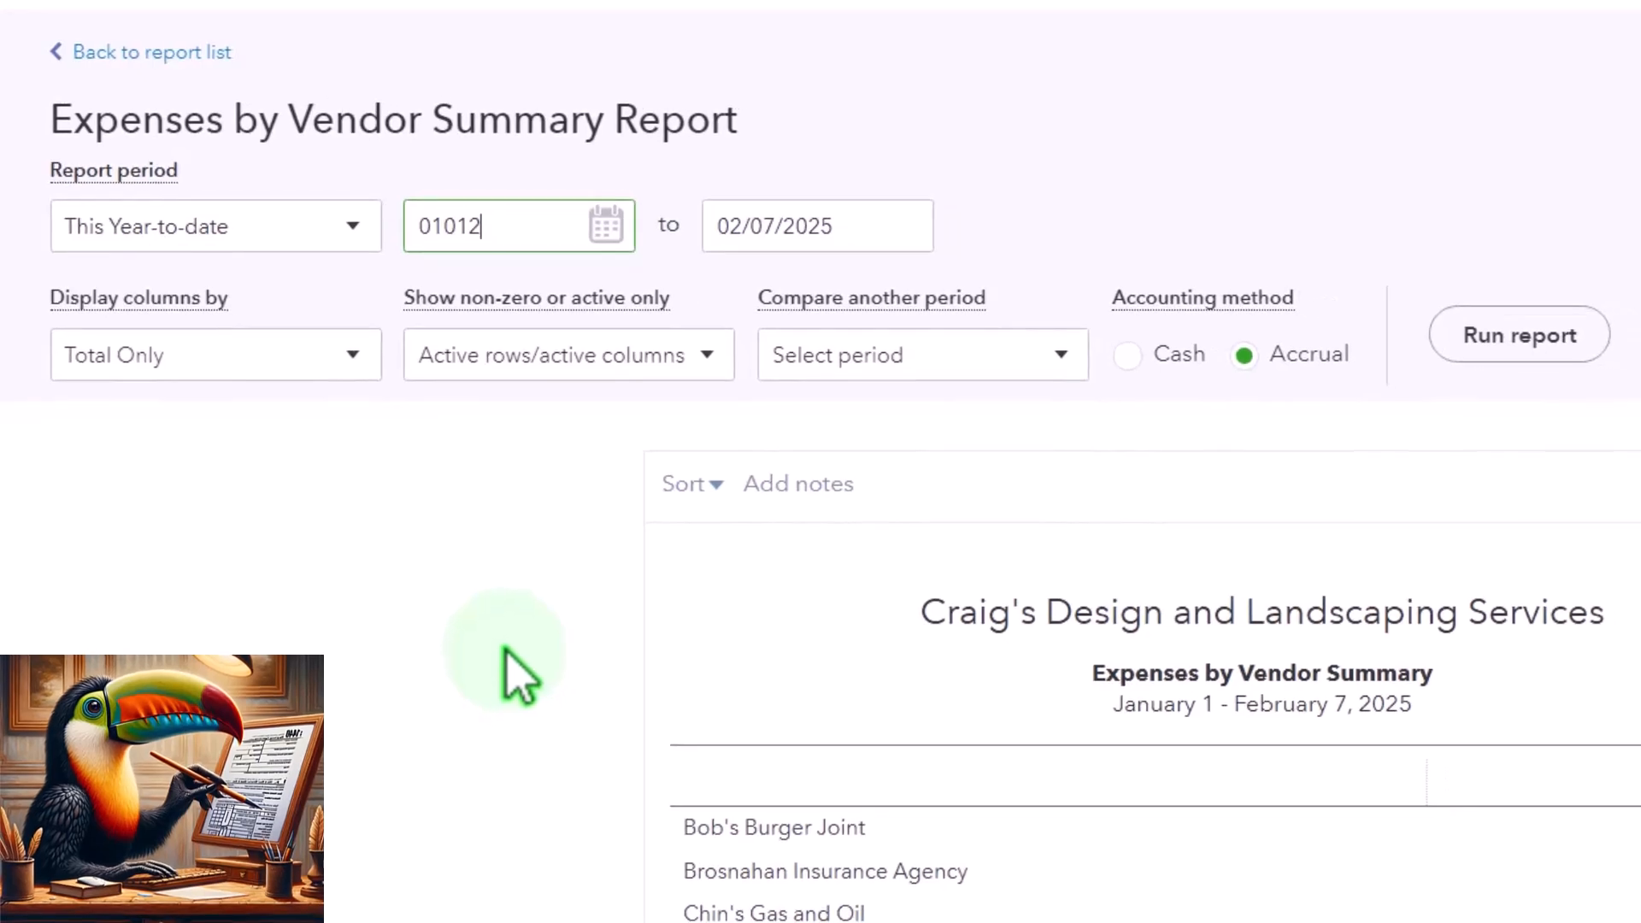
{"action": "type", "text": "024"}
{"action": "key", "text": "Tab"}
{"action": "type", "text": "12/31/2"}
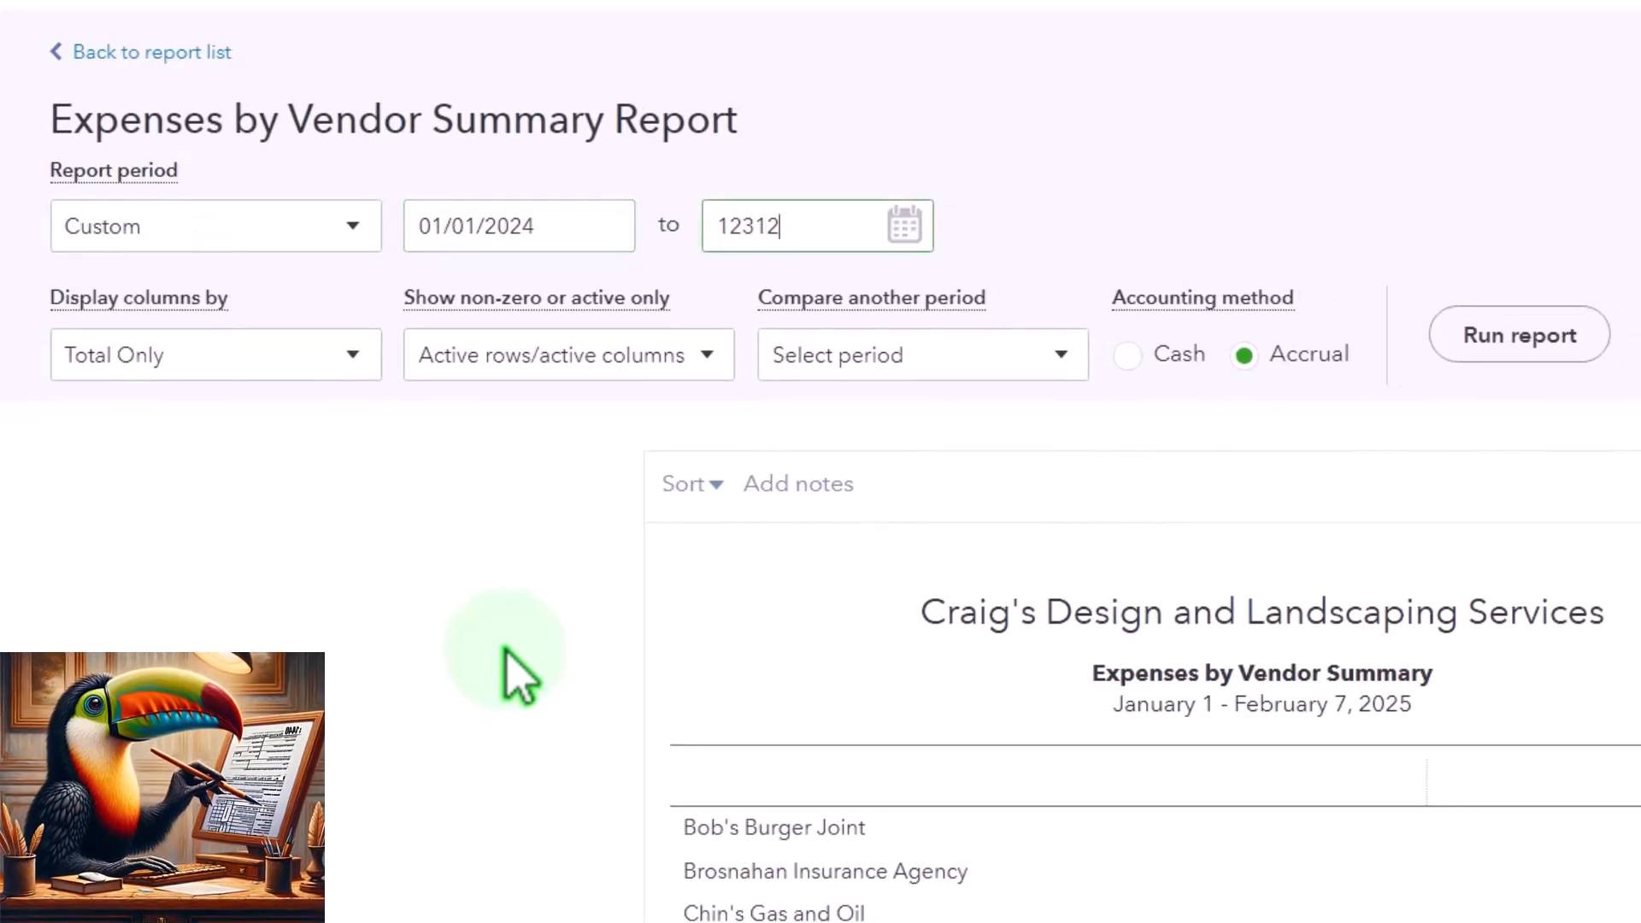
{"action": "type", "text": "024"}
{"action": "left_click", "coordinate": [511, 675]}
{"action": "left_click", "coordinate": [1510, 335]}
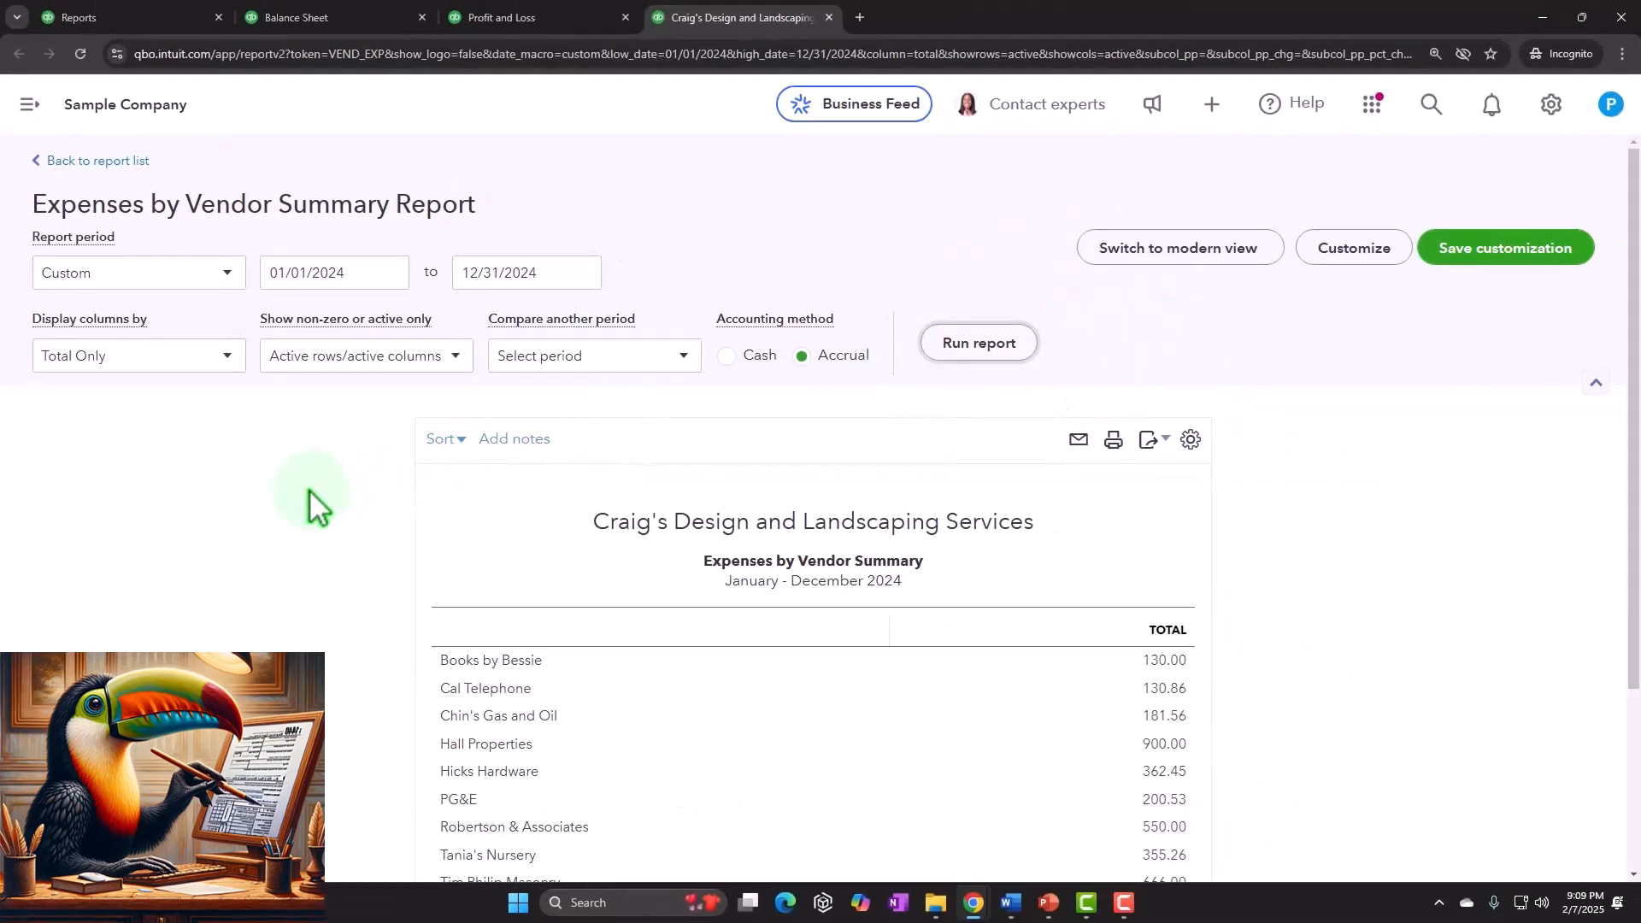
- Compare the Expenses by Vendor Summary with the Profit and Loss report tab
{"action": "scroll", "coordinate": [312, 506], "scroll_direction": "down", "scroll_amount": 2}
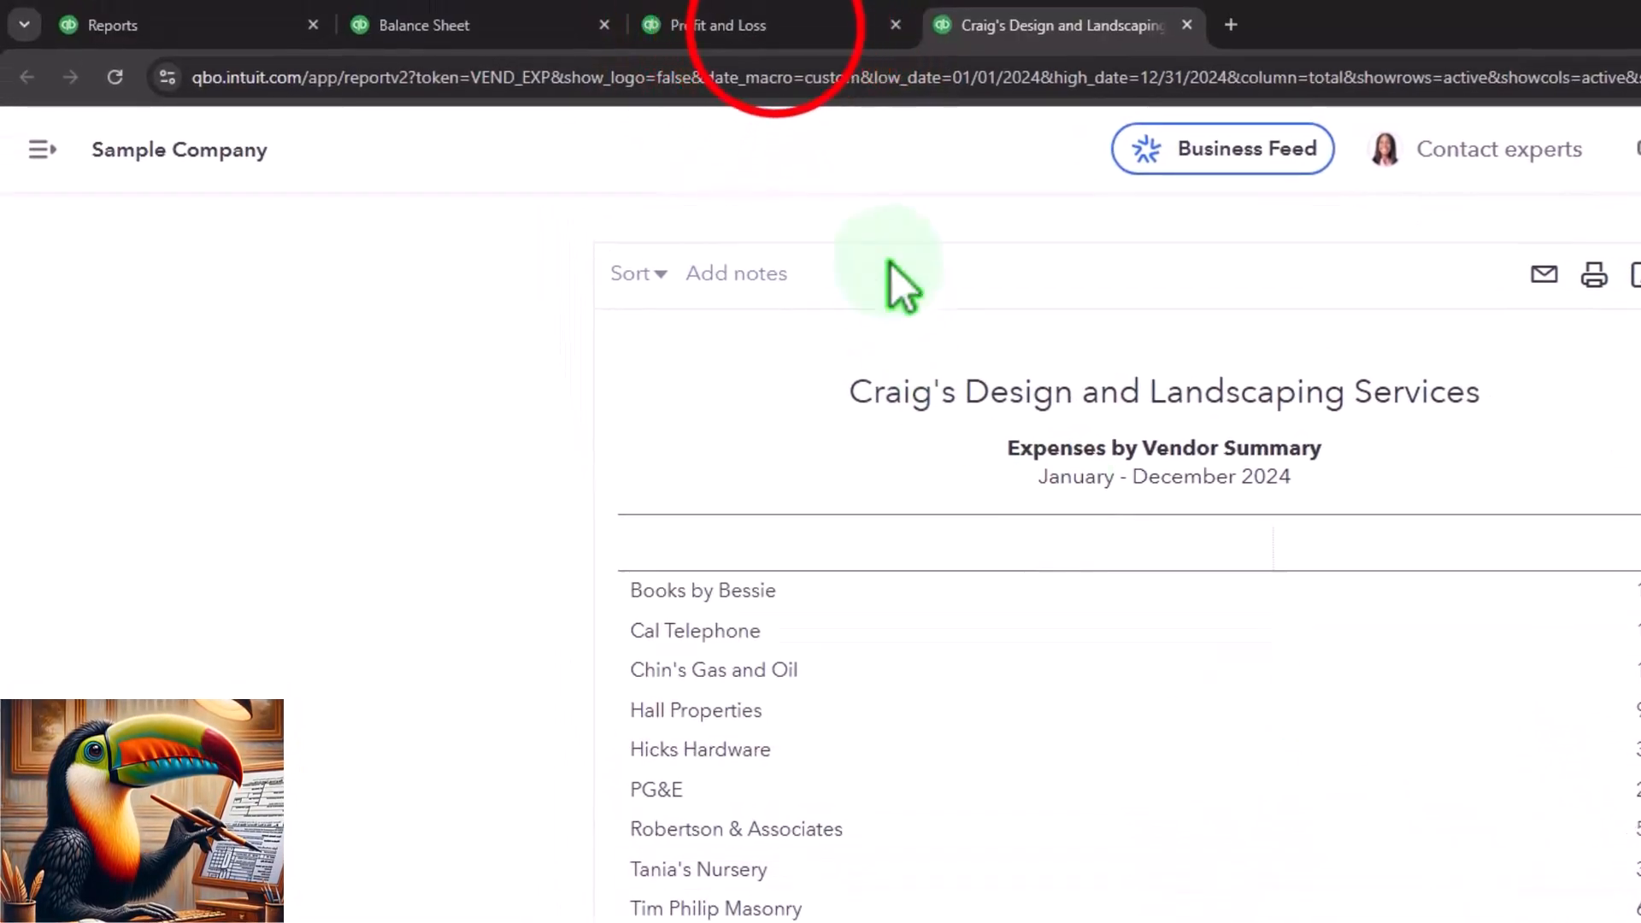
{"action": "left_click", "coordinate": [778, 32]}
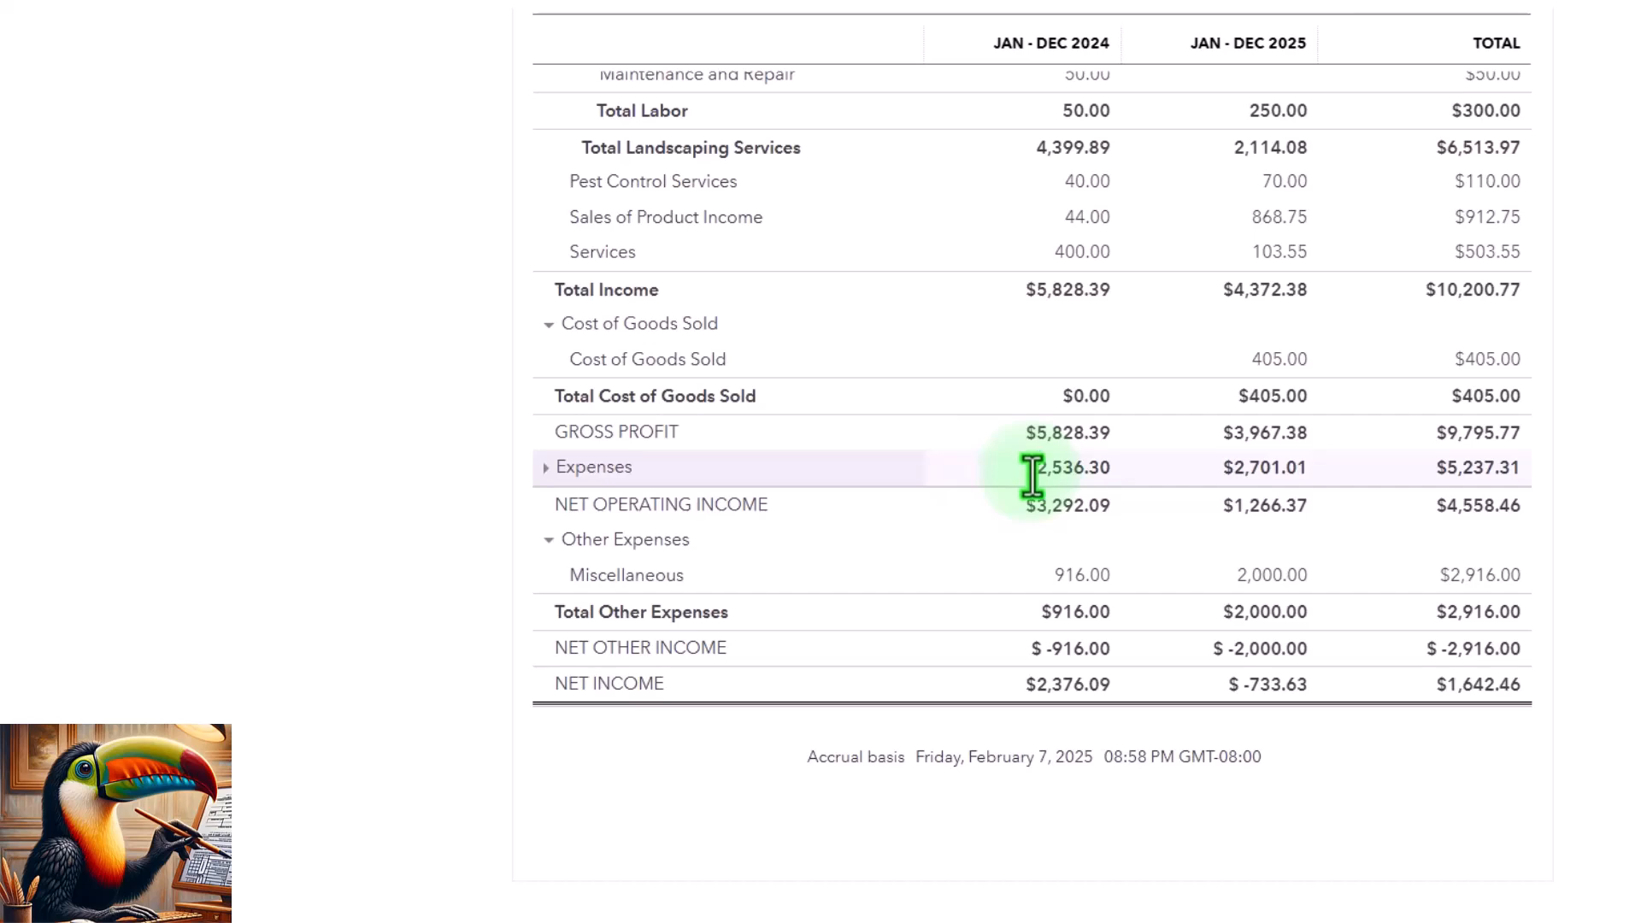
{"action": "left_click", "coordinate": [906, 30]}
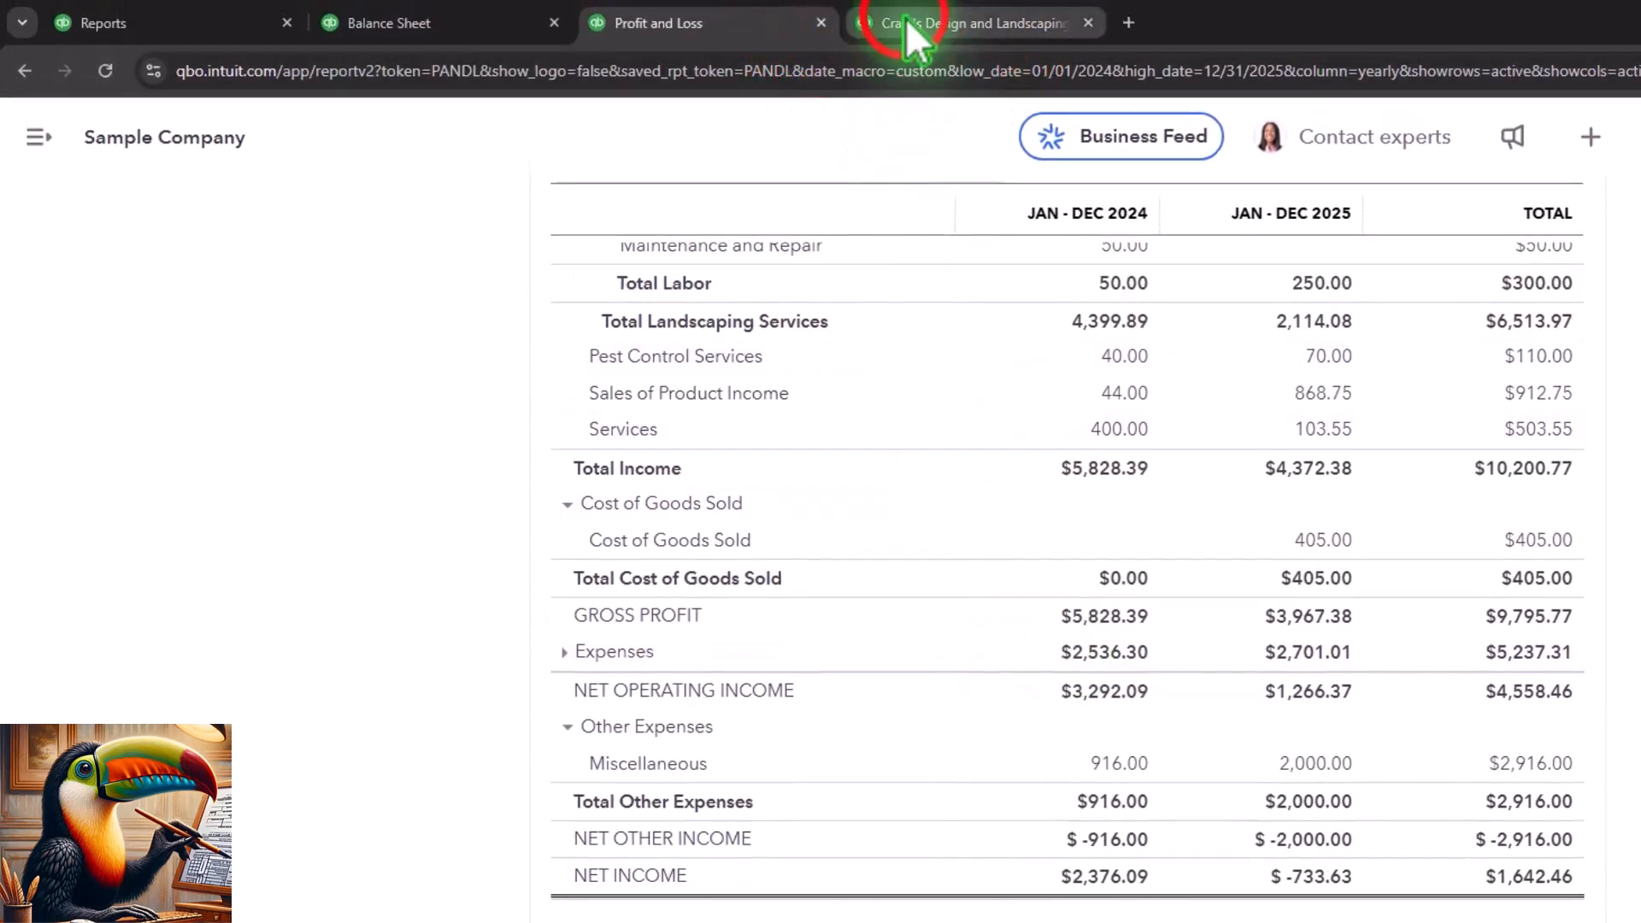